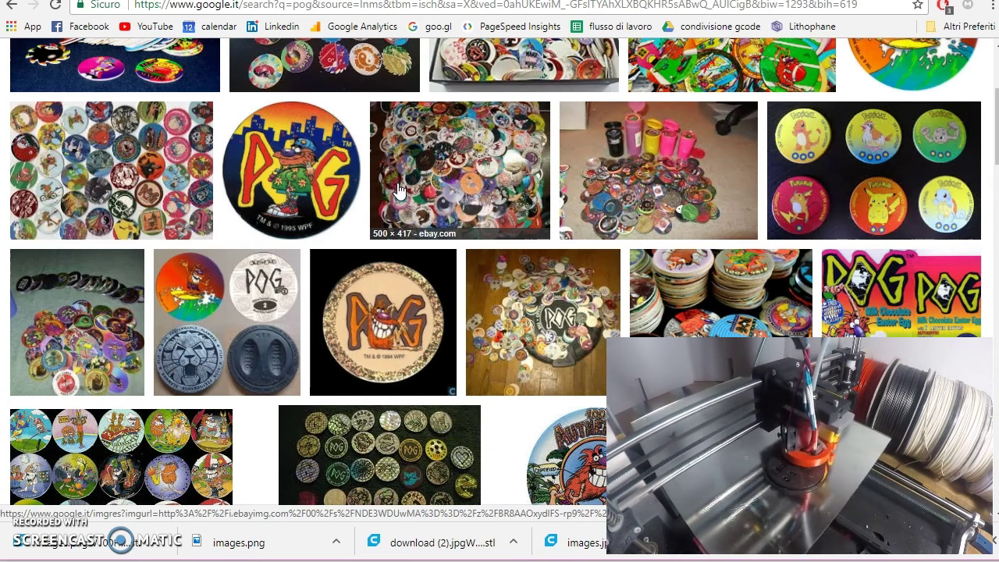
Look through the Google image results for pog discs and their designs.
{"action": "scroll", "coordinate": [568, 203], "scroll_direction": "up", "scroll_amount": 2}
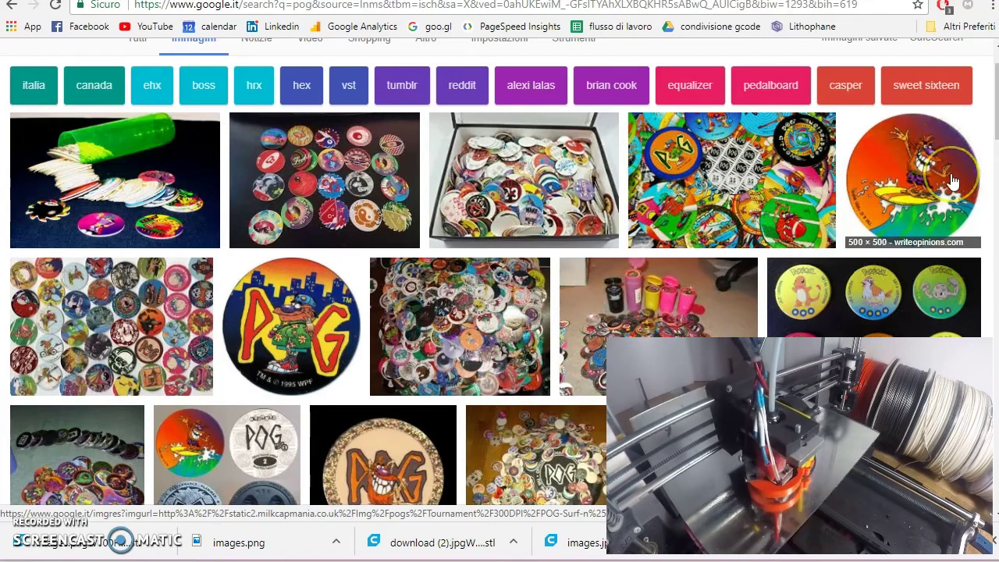
{"action": "left_click", "coordinate": [863, 200]}
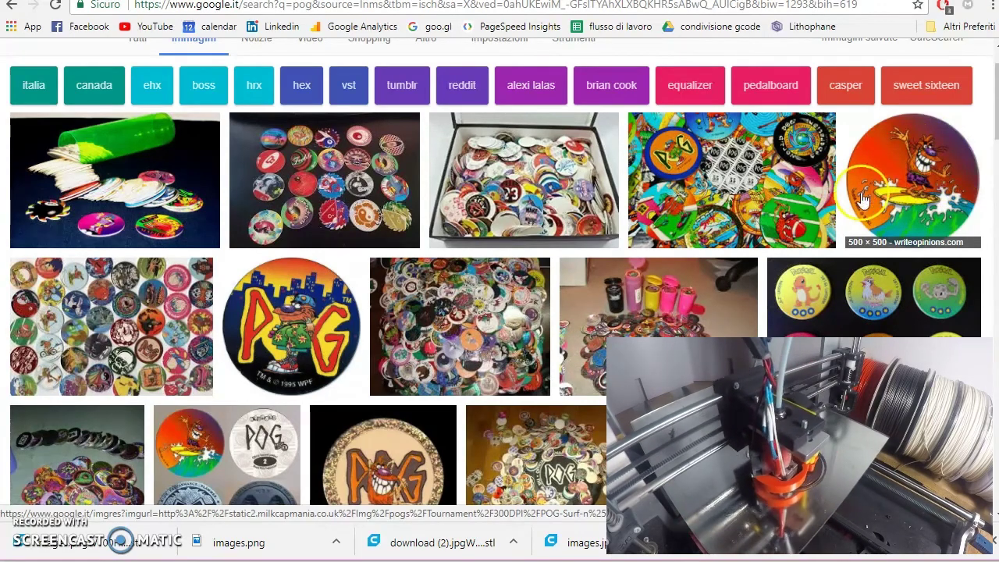
{"action": "scroll", "coordinate": [207, 373], "scroll_direction": "down", "scroll_amount": 1}
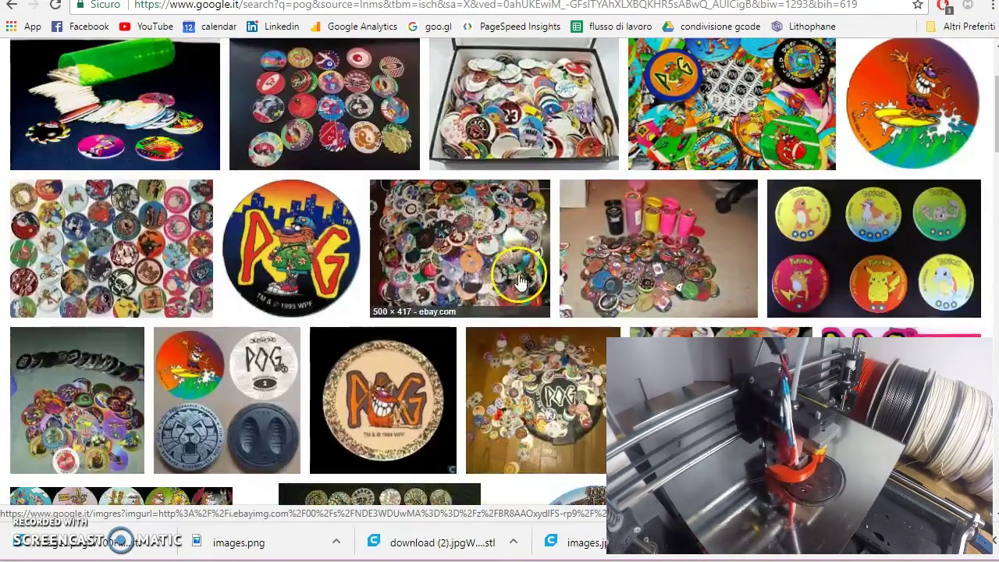
{"action": "left_click", "coordinate": [208, 373]}
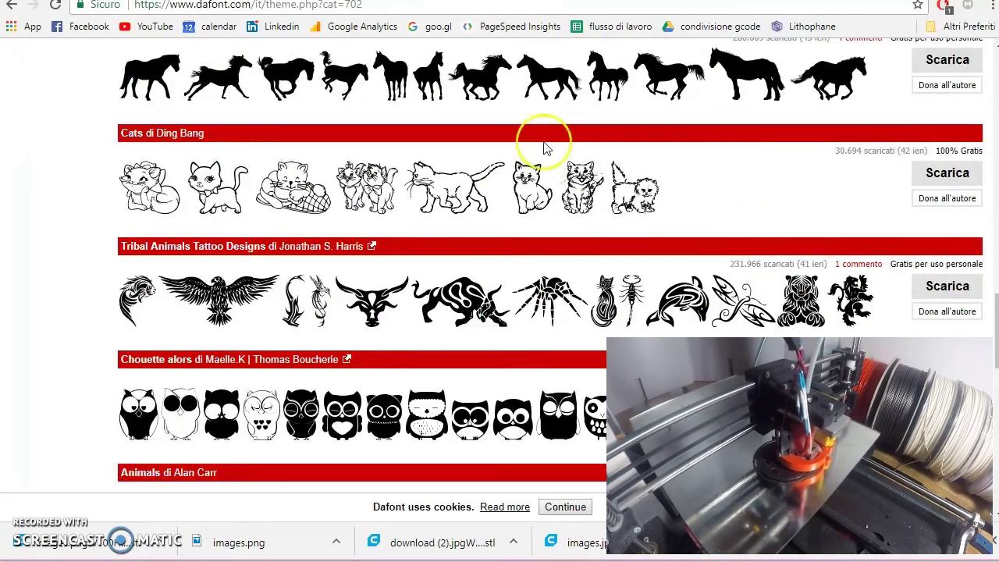
Switch to SketchUp and copy the front face of the faceted wolf head on the upright disc.
{"action": "left_click", "coordinate": [422, 8]}
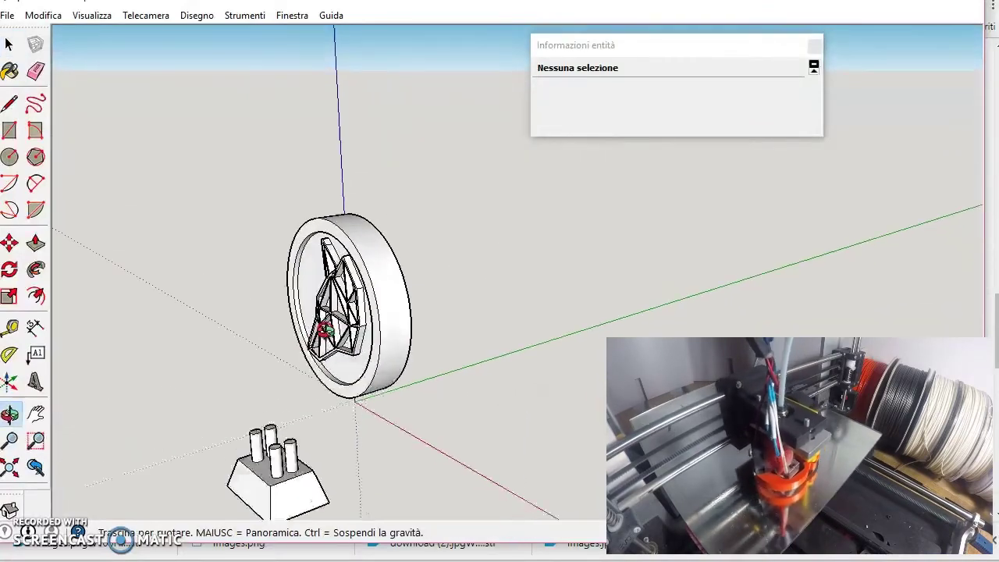
{"action": "scroll", "coordinate": [471, 292], "scroll_direction": "up", "scroll_amount": 5}
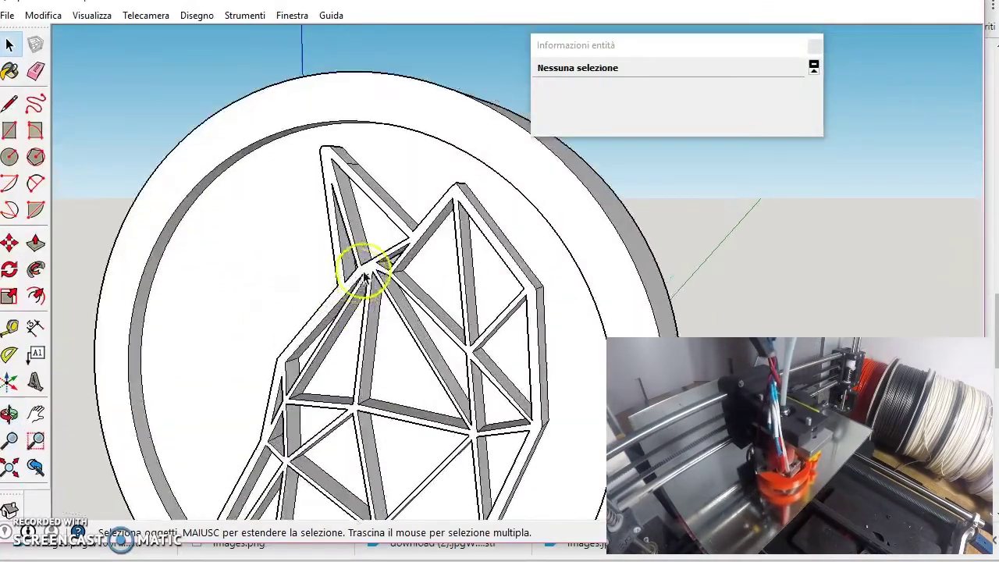
{"action": "scroll", "coordinate": [360, 277], "scroll_direction": "up", "scroll_amount": 2}
{"action": "left_click", "coordinate": [331, 303]}
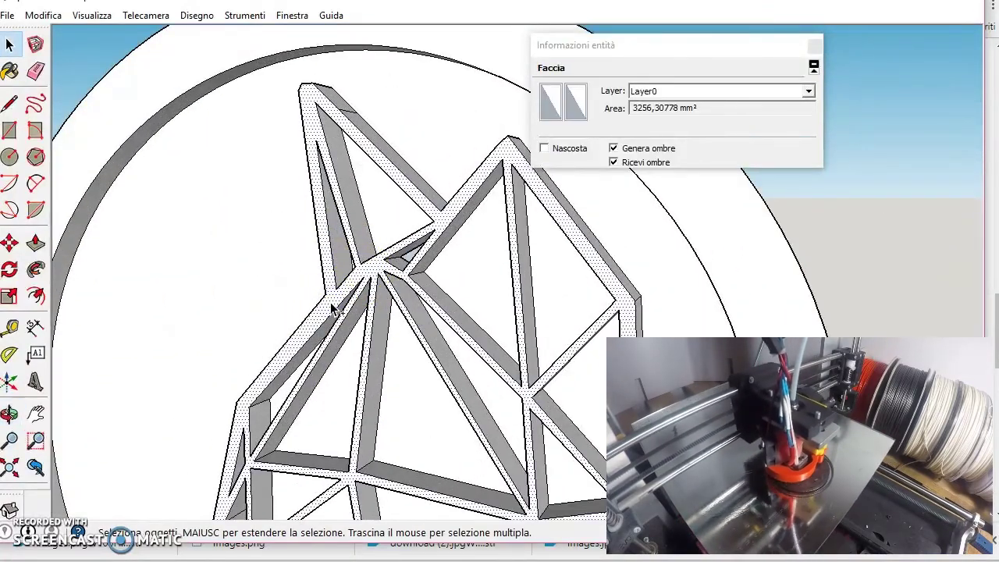
Delete all the geometry of the old disc model to leave the scene empty.
{"action": "scroll", "coordinate": [328, 300], "scroll_direction": "down", "scroll_amount": 6}
{"action": "middle_click_drag", "start_coordinate": [279, 346], "coordinate": [440, 272]}
{"action": "right_click", "coordinate": [440, 274]}
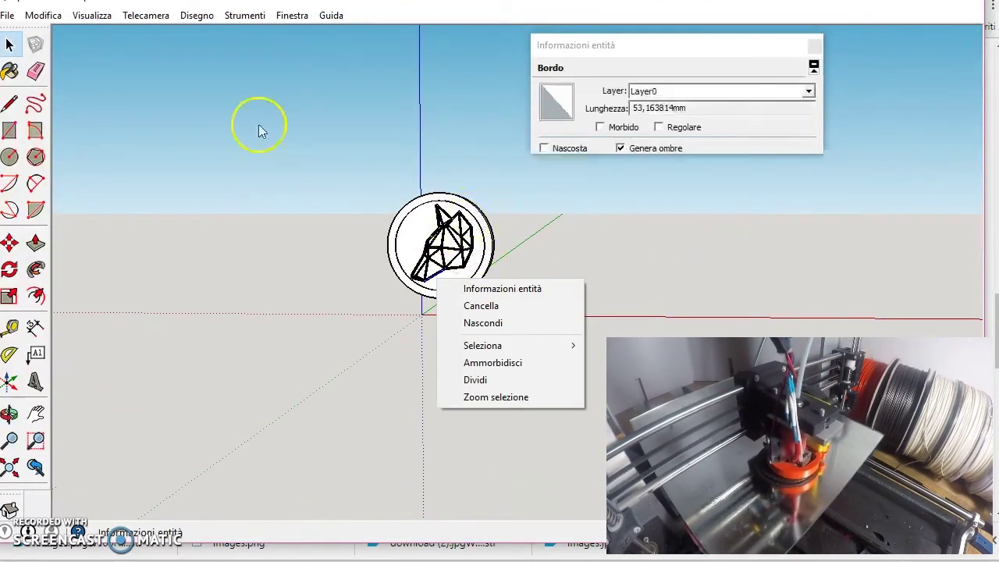
{"action": "left_click_drag", "start_coordinate": [261, 130], "coordinate": [609, 406]}
{"action": "key", "text": "Delete"}
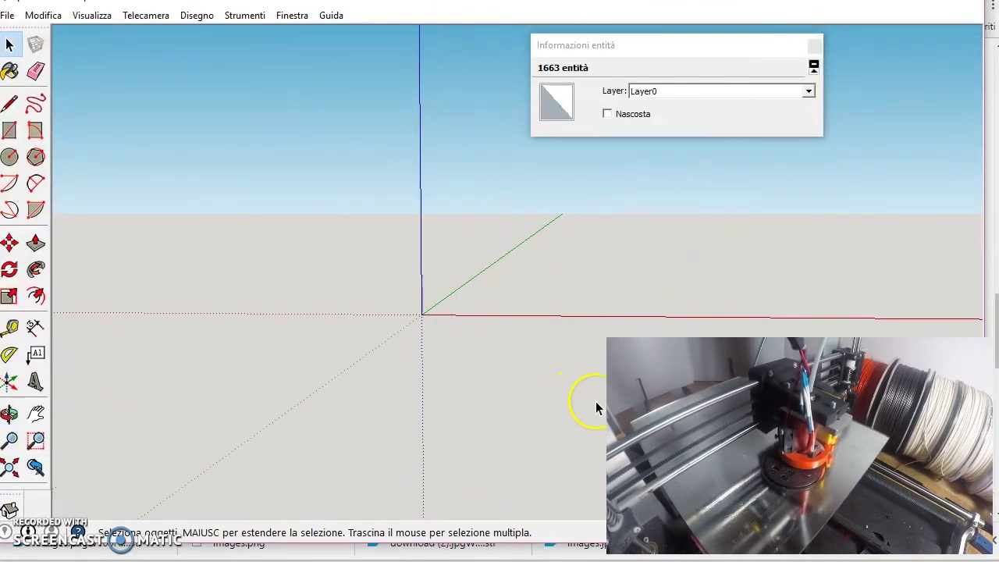
Paste the copied wolf-head outline into the empty model near the origin and deselect it.
{"action": "key", "text": "m"}
{"action": "key", "text": "ctrl+v"}
{"action": "left_click", "coordinate": [461, 295]}
{"action": "scroll", "coordinate": [481, 252], "scroll_direction": "up", "scroll_amount": 4}
{"action": "middle_click_drag", "start_coordinate": [482, 253], "coordinate": [34, 205]}
{"action": "middle_click_drag", "start_coordinate": [390, 221], "coordinate": [754, 170]}
{"action": "left_click", "coordinate": [8, 46]}
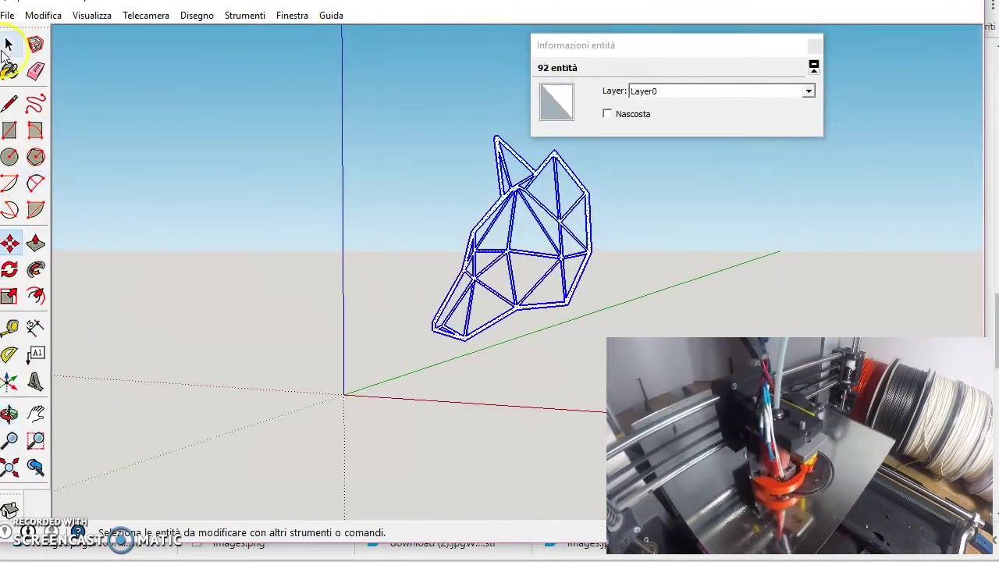
{"action": "left_click", "coordinate": [469, 146]}
Draw a circle with a 25 mm radius on the ground plane, centred on the origin.
{"action": "middle_click_drag", "start_coordinate": [495, 234], "coordinate": [245, 273]}
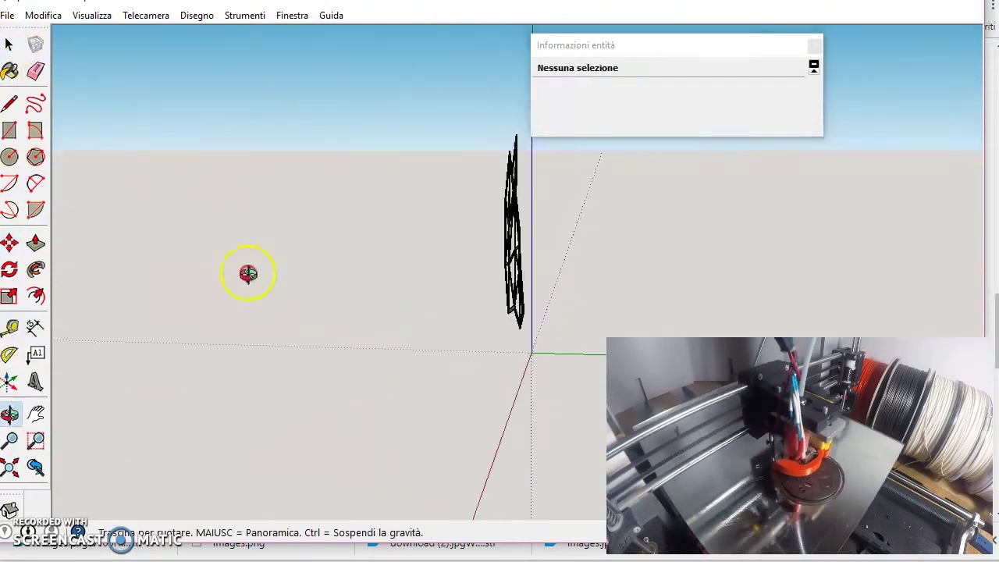
{"action": "left_click", "coordinate": [10, 156]}
{"action": "middle_click_drag", "start_coordinate": [118, 235], "coordinate": [192, 252]}
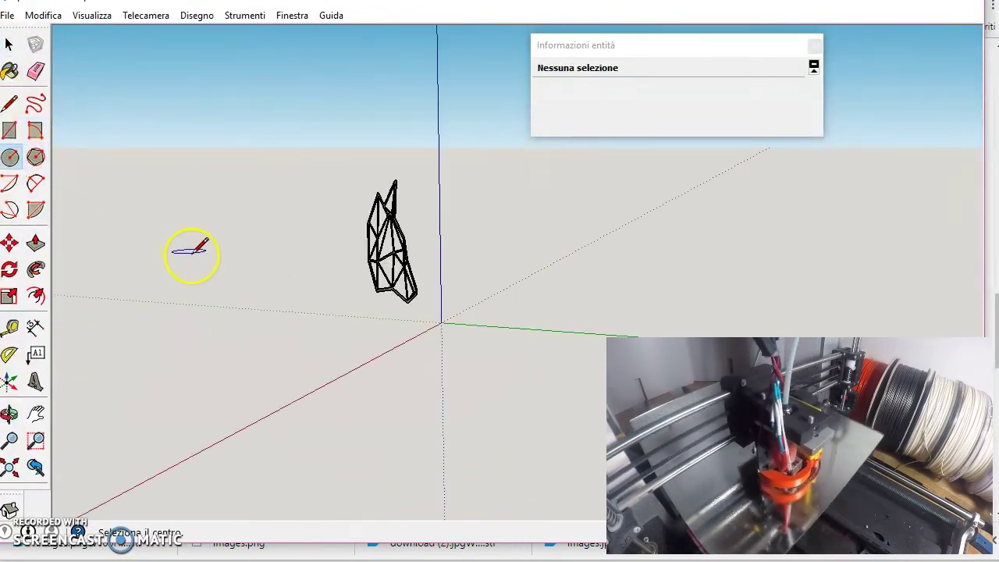
{"action": "scroll", "coordinate": [234, 297], "scroll_direction": "down", "scroll_amount": 3}
{"action": "scroll", "coordinate": [398, 319], "scroll_direction": "up", "scroll_amount": 5}
{"action": "middle_click_drag", "start_coordinate": [367, 352], "coordinate": [468, 179]}
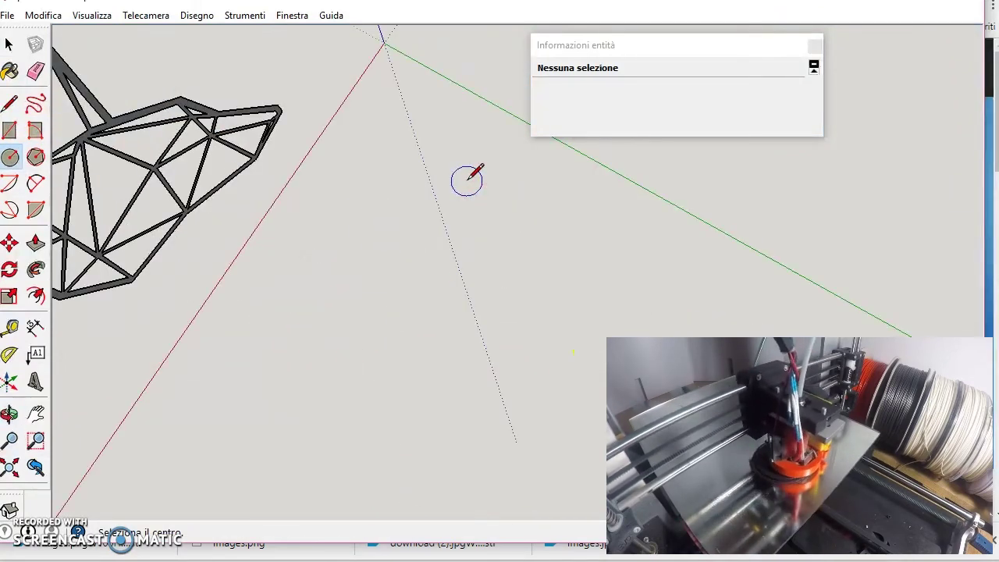
{"action": "mouse_move", "coordinate": [443, 146]}
{"action": "middle_mouse_down"}
{"action": "mouse_move", "coordinate": [460, 174]}
{"action": "mouse_move", "coordinate": [413, 148]}
{"action": "mouse_move", "coordinate": [368, 156]}
{"action": "mouse_move", "coordinate": [475, 379]}
{"action": "middle_mouse_up"}
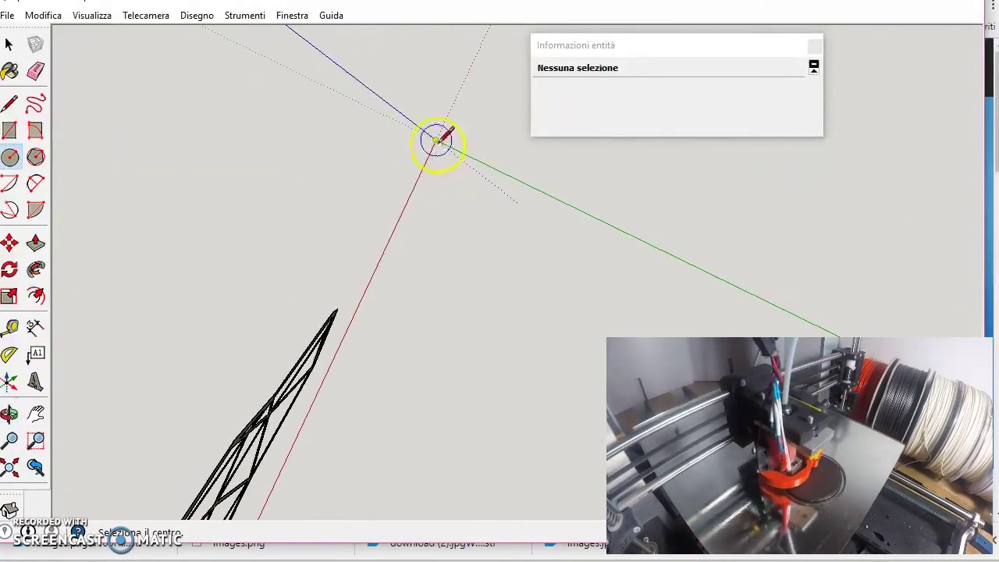
{"action": "left_click", "coordinate": [465, 159]}
Set the circle's segments to 100 for a smoother edge.
{"action": "left_click", "coordinate": [8, 45]}
{"action": "left_click", "coordinate": [479, 114]}
{"action": "left_click", "coordinate": [695, 125]}
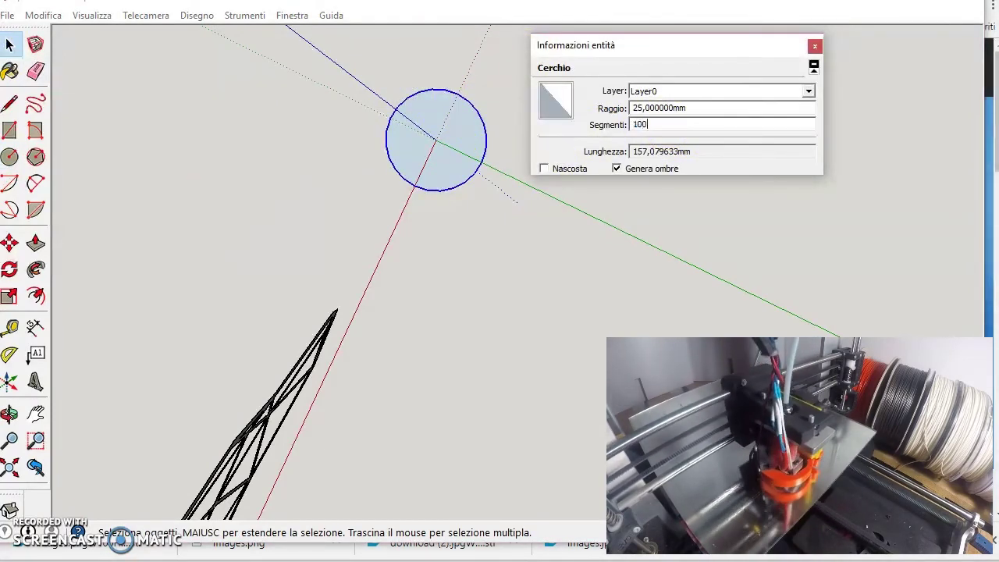
Push/Pull the circular face upward into a thin disc.
{"action": "scroll", "coordinate": [451, 107], "scroll_direction": "up", "scroll_amount": 5}
{"action": "mouse_move", "coordinate": [439, 127]}
{"action": "middle_mouse_down"}
{"action": "mouse_move", "coordinate": [411, 151]}
{"action": "mouse_move", "coordinate": [418, 38]}
{"action": "middle_mouse_up"}
{"action": "left_click", "coordinate": [421, 153]}
{"action": "left_click", "coordinate": [36, 243]}
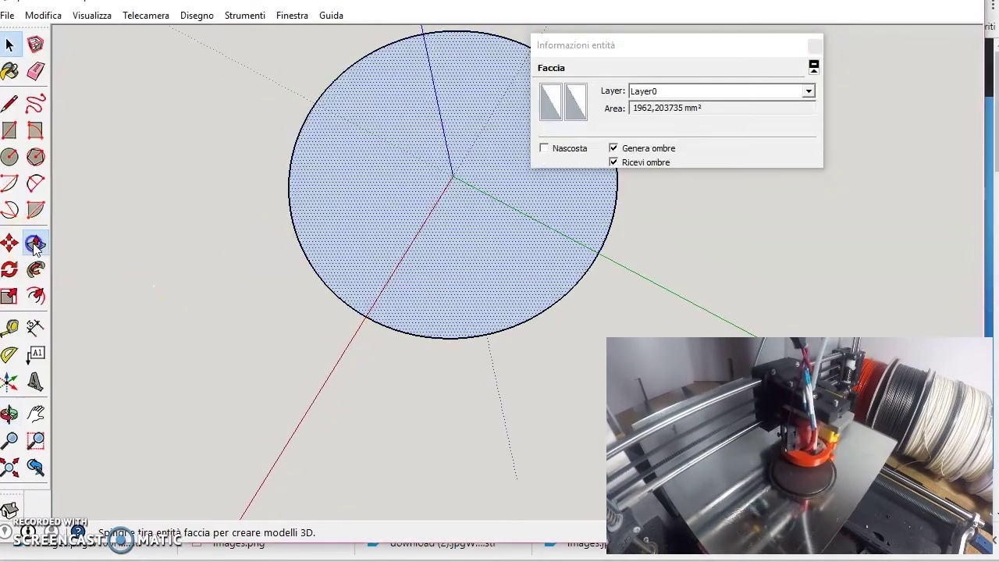
{"action": "scroll", "coordinate": [412, 292], "scroll_direction": "up", "scroll_amount": 3}
{"action": "middle_click_drag", "start_coordinate": [413, 292], "coordinate": [417, 109]}
{"action": "left_click", "coordinate": [482, 294]}
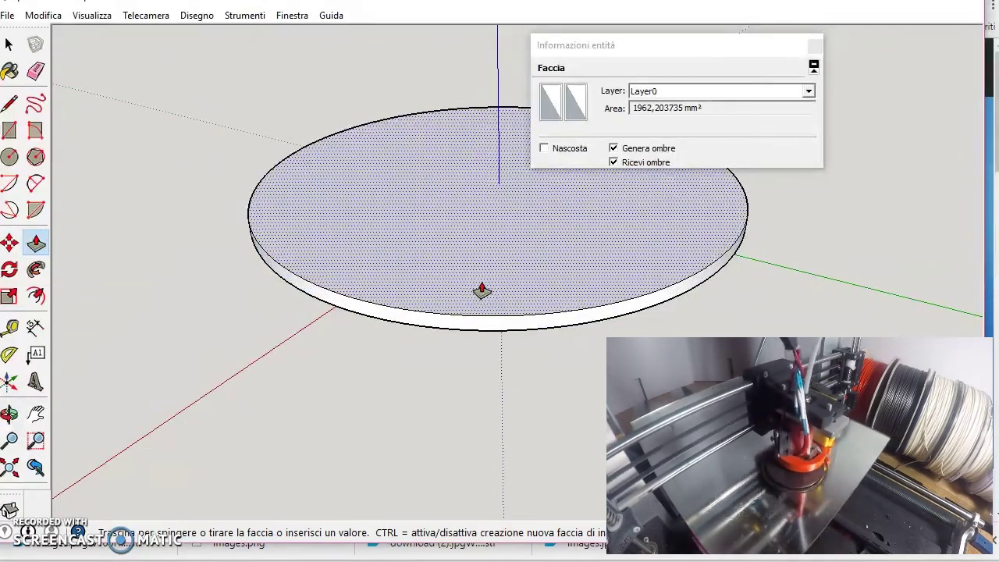
{"action": "left_click", "coordinate": [481, 293]}
{"action": "key", "text": "space"}
Select the entire wolf-head outline standing beside the disc.
{"action": "scroll", "coordinate": [229, 244], "scroll_direction": "down", "scroll_amount": 6}
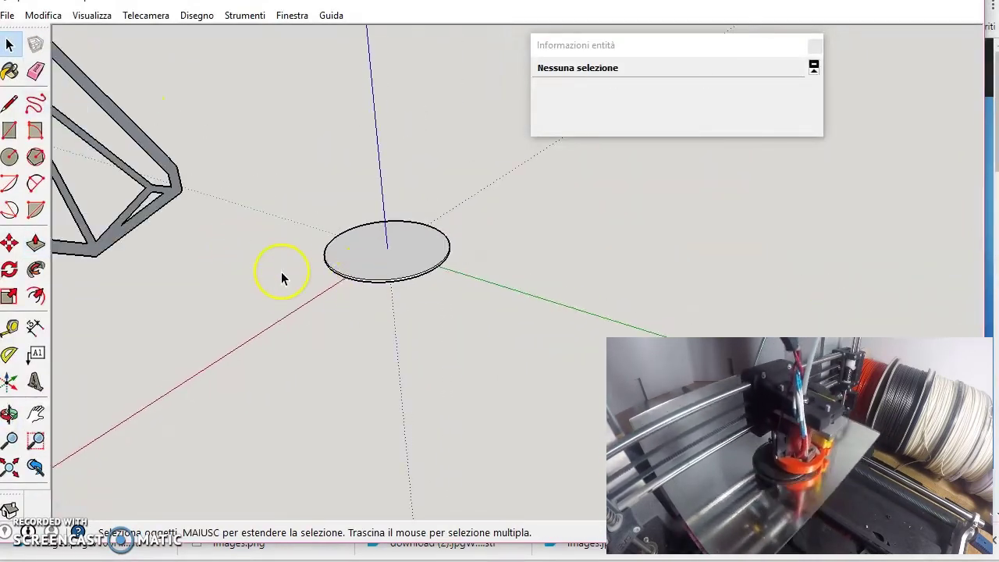
{"action": "scroll", "coordinate": [157, 172], "scroll_direction": "down", "scroll_amount": 2}
{"action": "left_click_drag", "start_coordinate": [121, 84], "coordinate": [292, 281]}
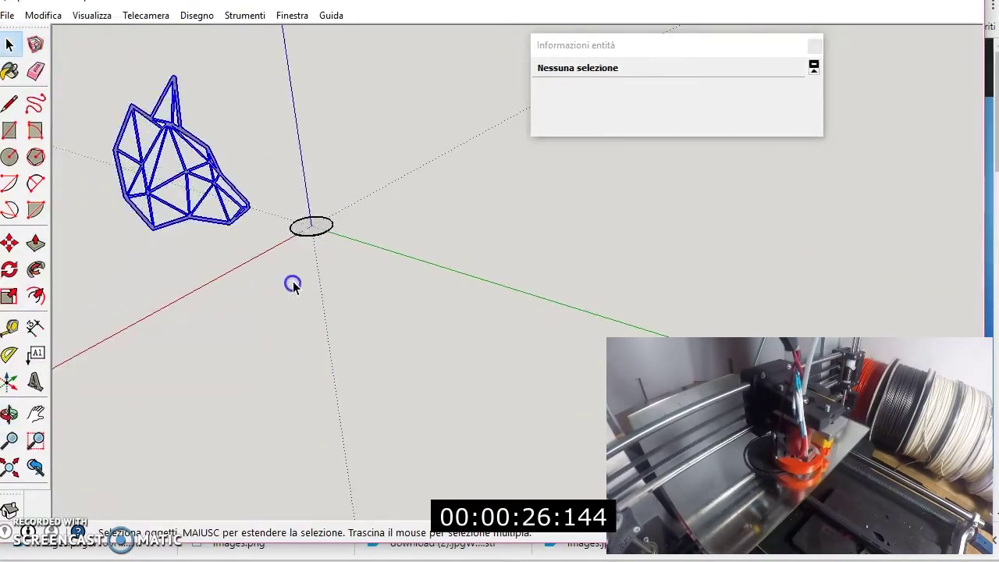
Inspect the disc with the recessed wolf head and lettering from several angles.
{"action": "scroll", "coordinate": [294, 218], "scroll_direction": "up", "scroll_amount": 5}
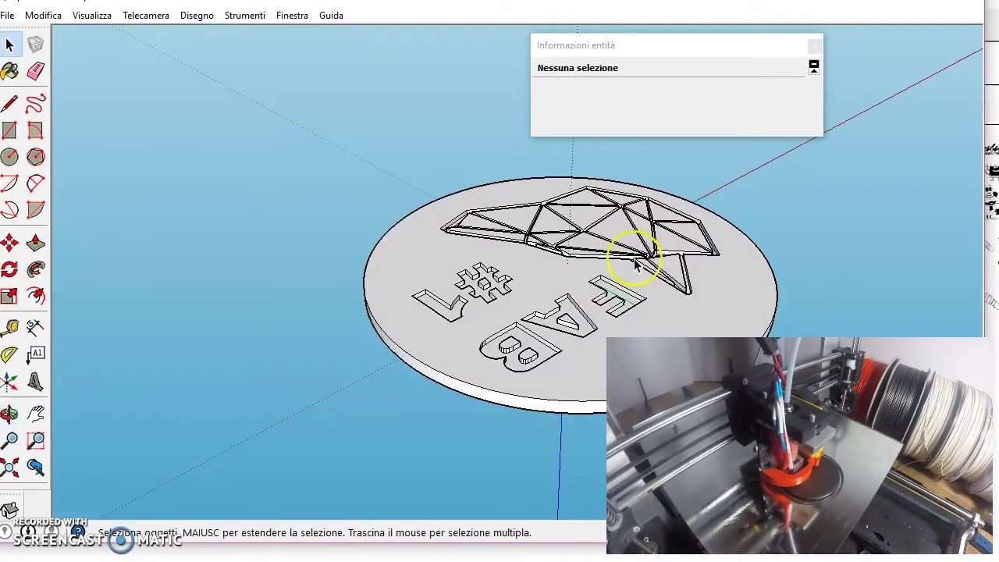
{"action": "mouse_move", "coordinate": [636, 265]}
{"action": "middle_mouse_down"}
{"action": "mouse_move", "coordinate": [268, 297]}
{"action": "mouse_move", "coordinate": [440, 278]}
{"action": "mouse_move", "coordinate": [964, 293]}
{"action": "middle_mouse_up"}
{"action": "scroll", "coordinate": [526, 278], "scroll_direction": "down", "scroll_amount": 5}
{"action": "middle_click_drag", "start_coordinate": [535, 277], "coordinate": [652, 334]}
{"action": "scroll", "coordinate": [547, 256], "scroll_direction": "up", "scroll_amount": 2}
{"action": "mouse_move", "coordinate": [547, 256]}
{"action": "middle_mouse_down"}
{"action": "mouse_move", "coordinate": [582, 358]}
{"action": "mouse_move", "coordinate": [435, 104]}
{"action": "mouse_move", "coordinate": [948, 328]}
{"action": "mouse_move", "coordinate": [386, 68]}
{"action": "mouse_move", "coordinate": [392, 78]}
{"action": "middle_mouse_up"}
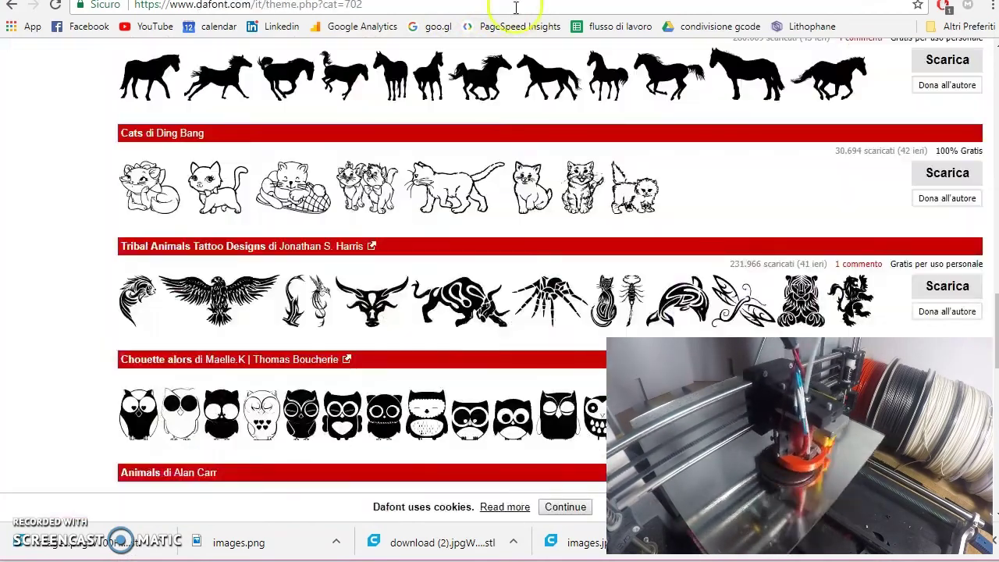
Switch to dafont, download the Chouette alors owl font and install its TrueType file.
{"action": "scroll", "coordinate": [415, 386], "scroll_direction": "down", "scroll_amount": 6}
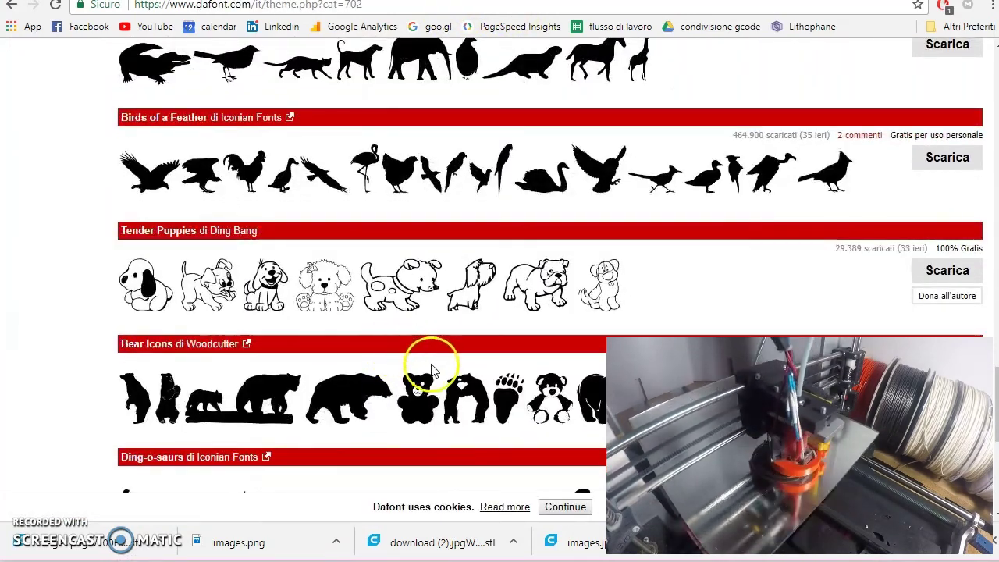
{"action": "scroll", "coordinate": [425, 359], "scroll_direction": "up", "scroll_amount": 3}
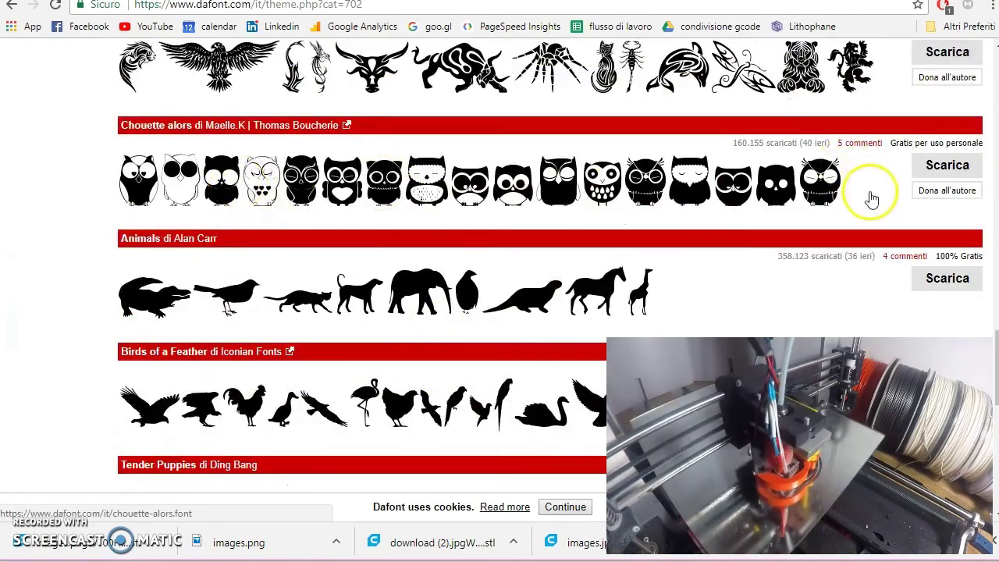
{"action": "left_click", "coordinate": [947, 165]}
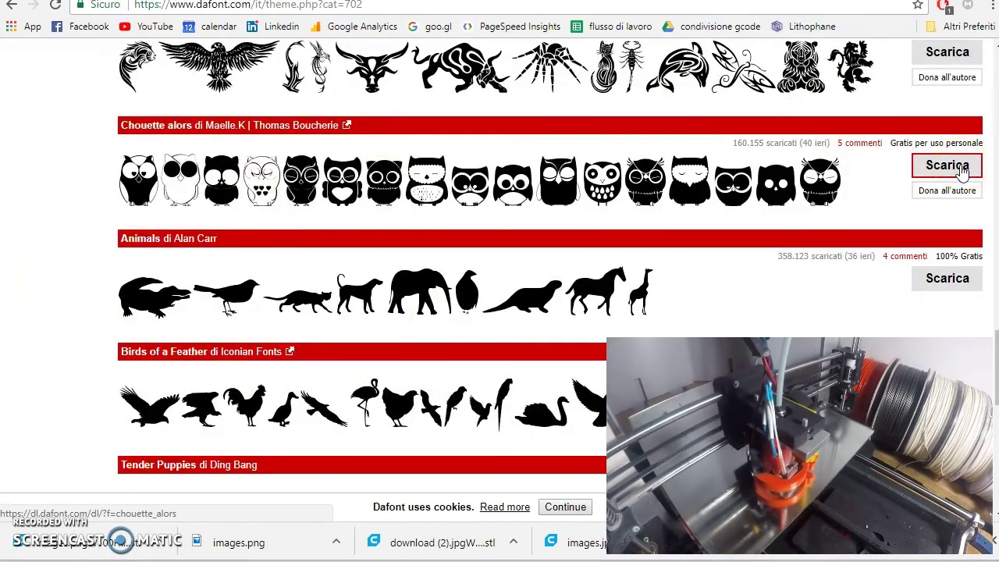
{"action": "double_click", "coordinate": [31, 63]}
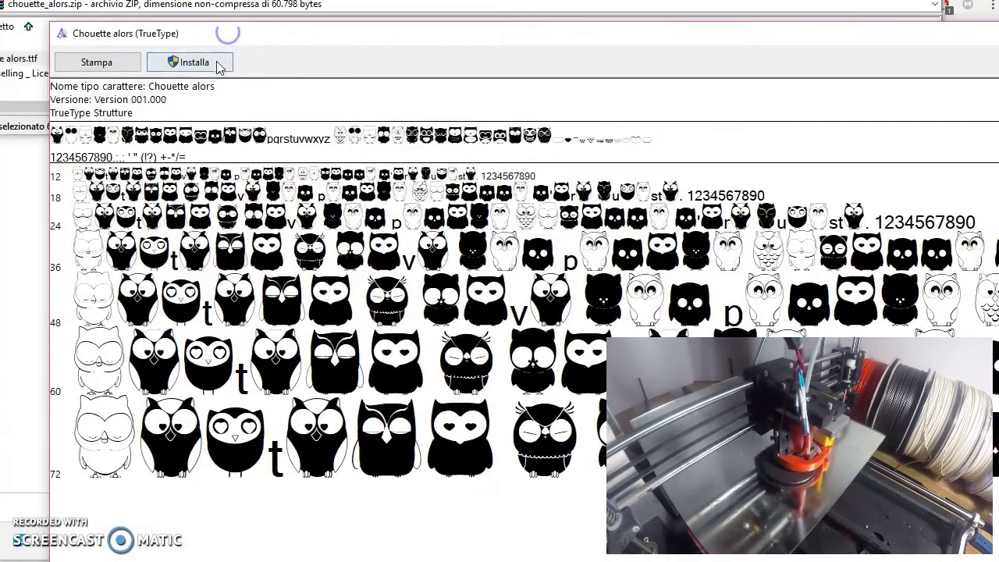
{"action": "left_click", "coordinate": [217, 66]}
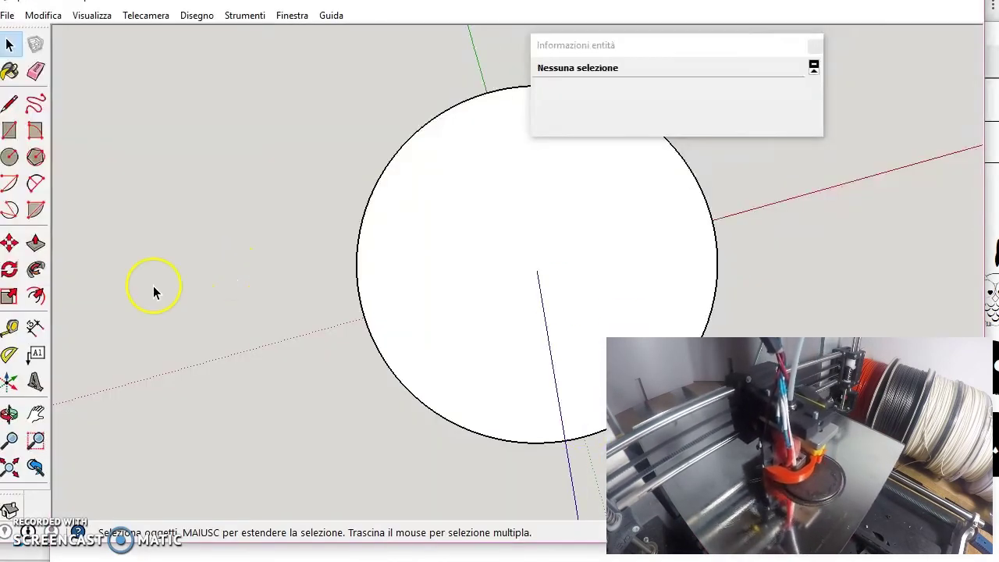
In SketchUp, place filled, unextruded 3D text "abcdefghilmnopqr" in the Chouette alors font to get a row of owls.
{"action": "left_click", "coordinate": [35, 381]}
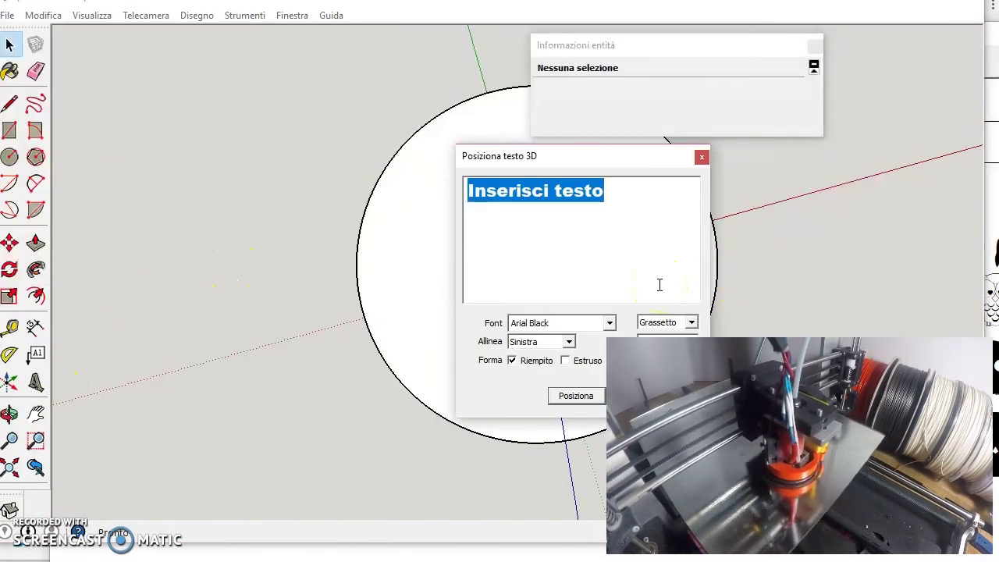
{"action": "left_click", "coordinate": [566, 324]}
{"action": "type", "text": "cho"}
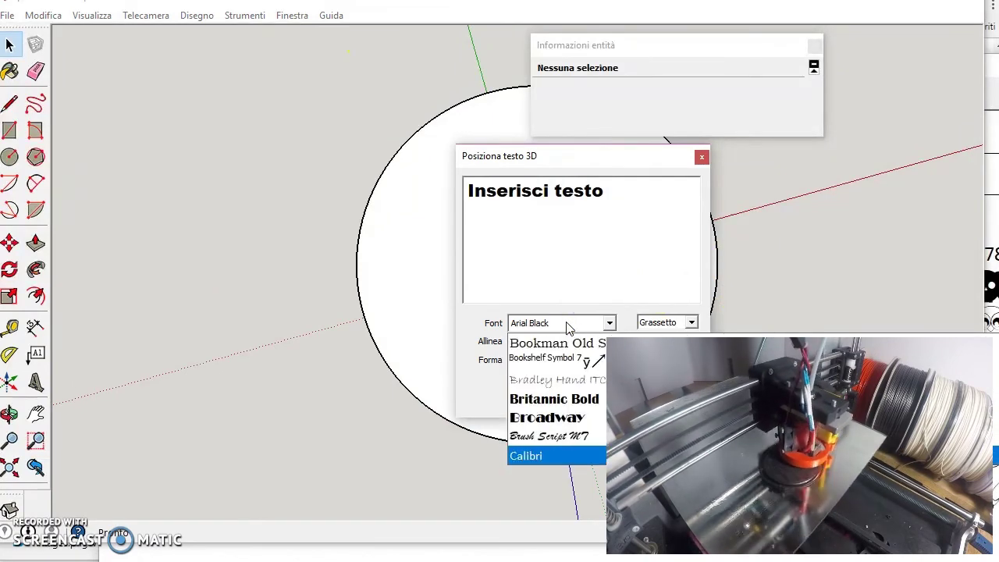
{"action": "left_click", "coordinate": [563, 461]}
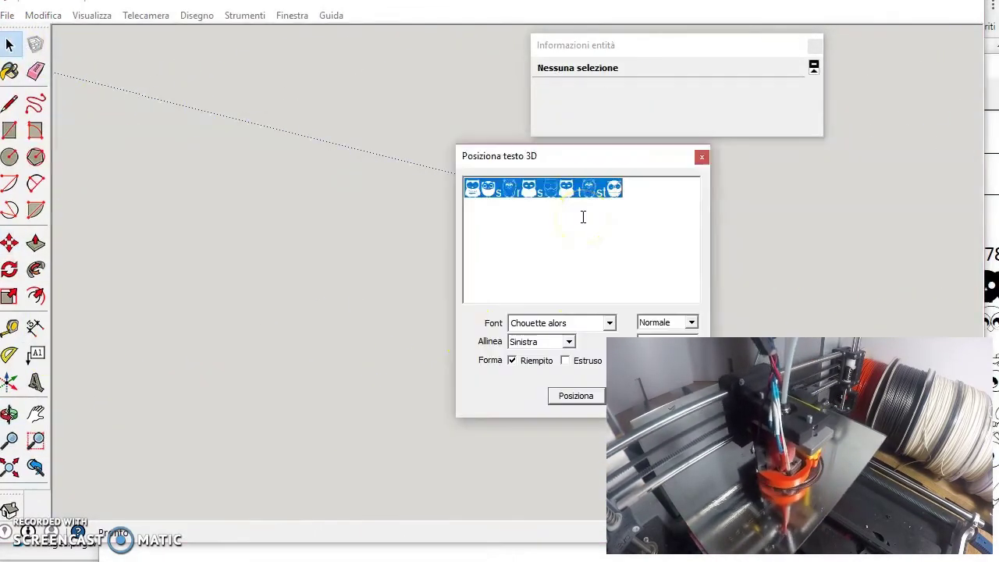
{"action": "type", "text": "abcdefghilmnopqr"}
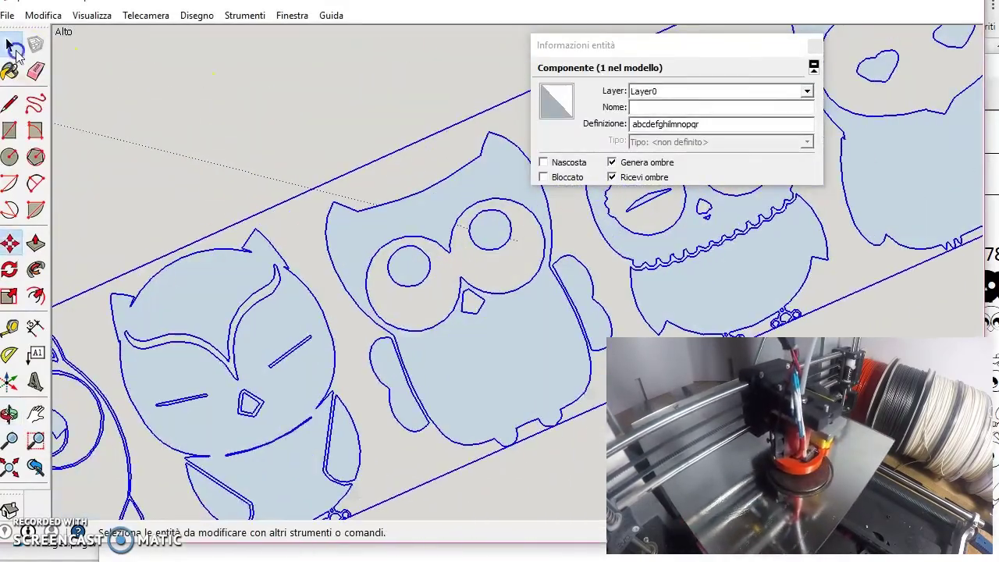
{"action": "left_click", "coordinate": [413, 263]}
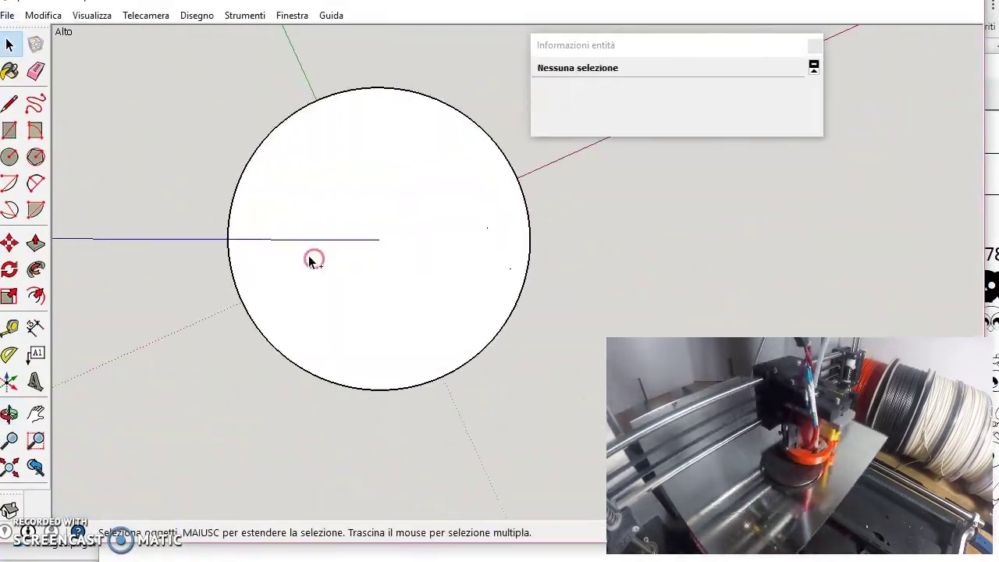
{"action": "scroll", "coordinate": [309, 262], "scroll_direction": "down", "scroll_amount": 10}
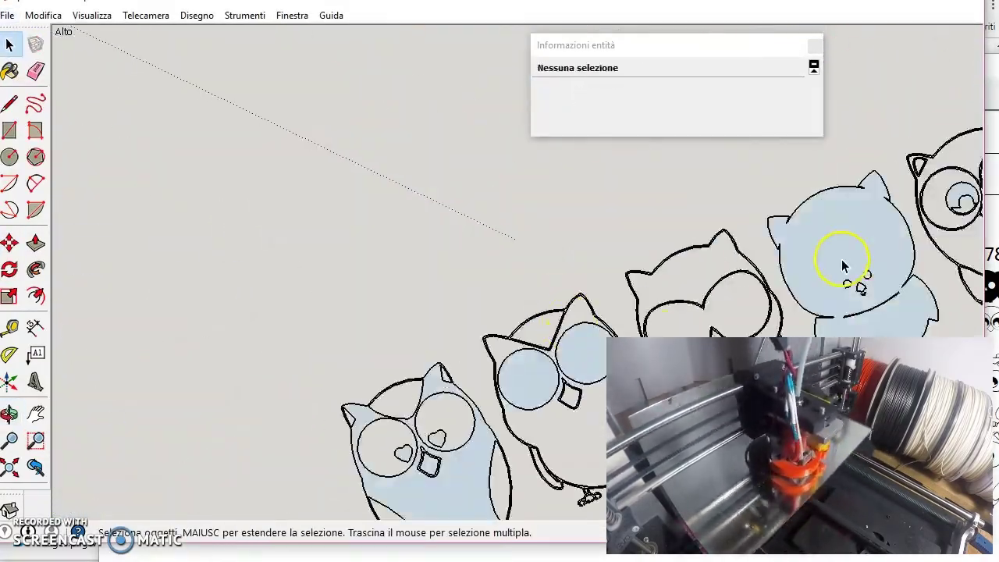
Browse the animal symbol fonts on dafont for other possible motifs.
{"action": "left_click", "coordinate": [640, 249]}
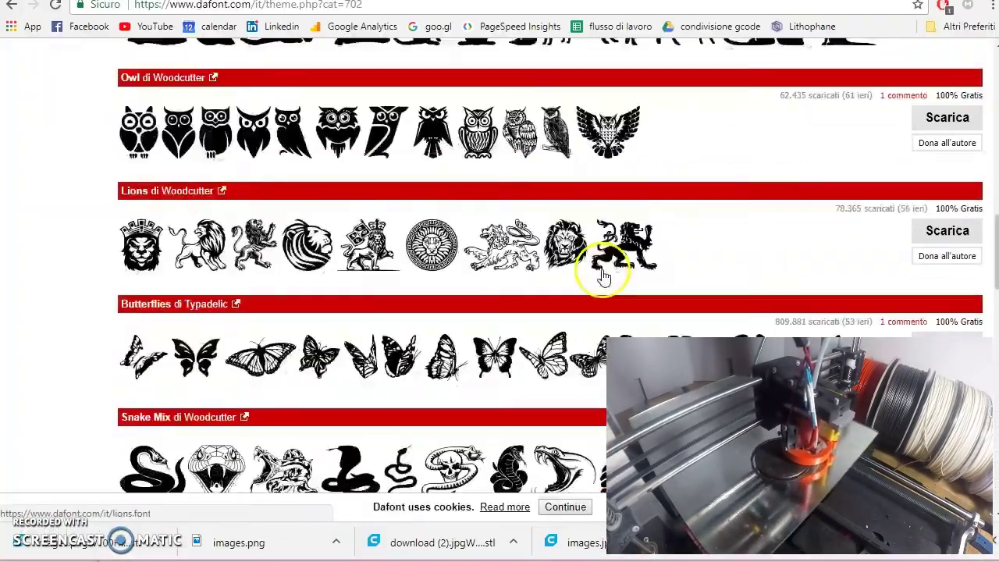
{"action": "scroll", "coordinate": [542, 288], "scroll_direction": "down", "scroll_amount": 1}
{"action": "scroll", "coordinate": [253, 364], "scroll_direction": "up", "scroll_amount": 3}
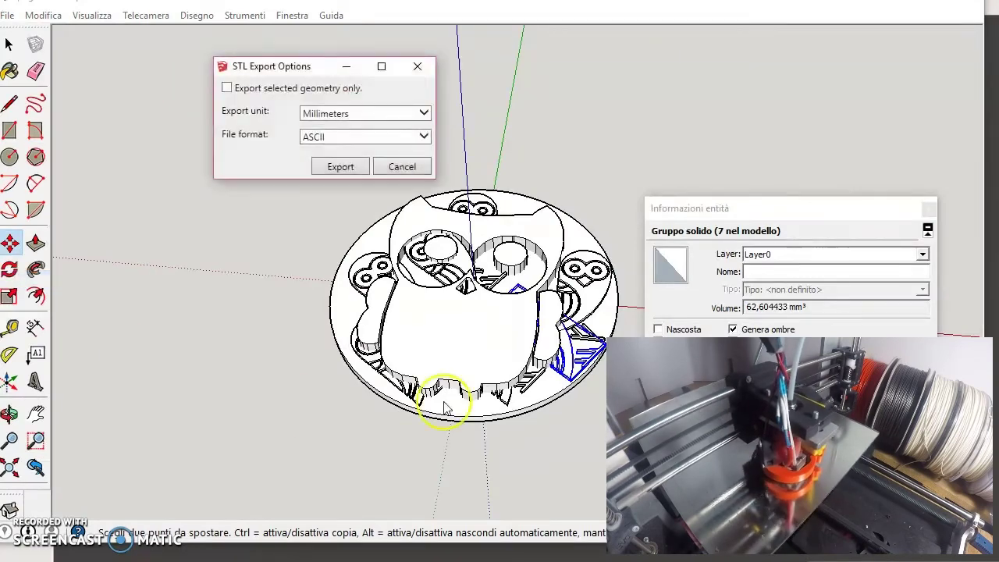
Export the owl disc as an ASCII STL in millimetres, overwriting the existing pog1 file.
{"action": "left_click", "coordinate": [346, 172]}
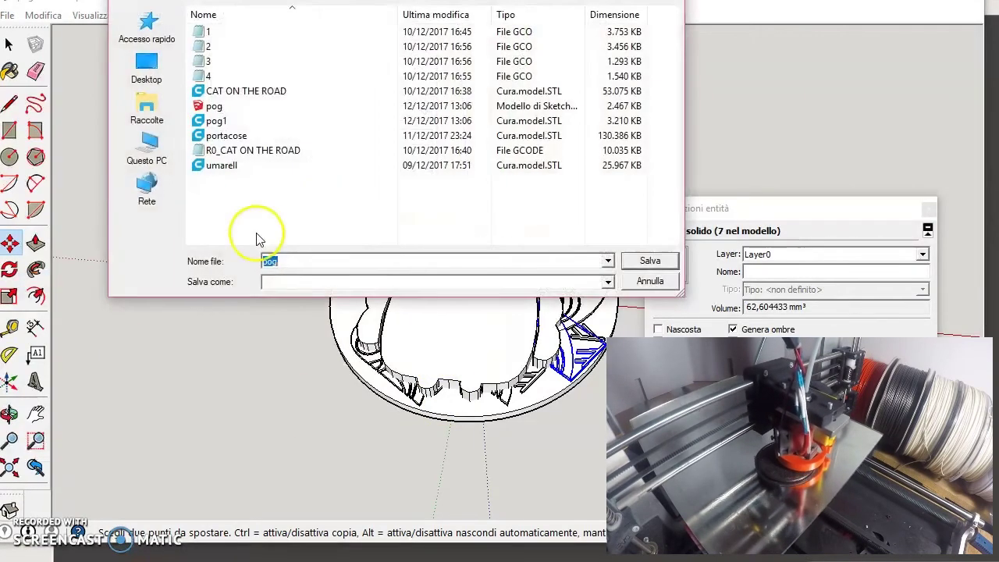
{"action": "left_click", "coordinate": [216, 123]}
{"action": "left_click", "coordinate": [650, 261]}
{"action": "left_click", "coordinate": [754, 279]}
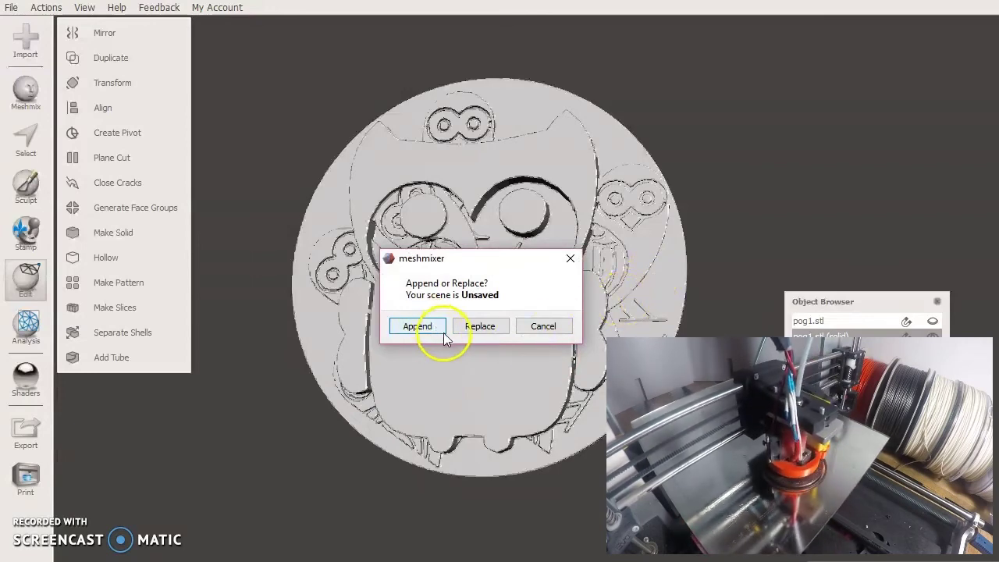
In Meshmixer, import pog1.stl in place of the current scene and delete the stray fragments beside the disc.
{"action": "left_click", "coordinate": [472, 327]}
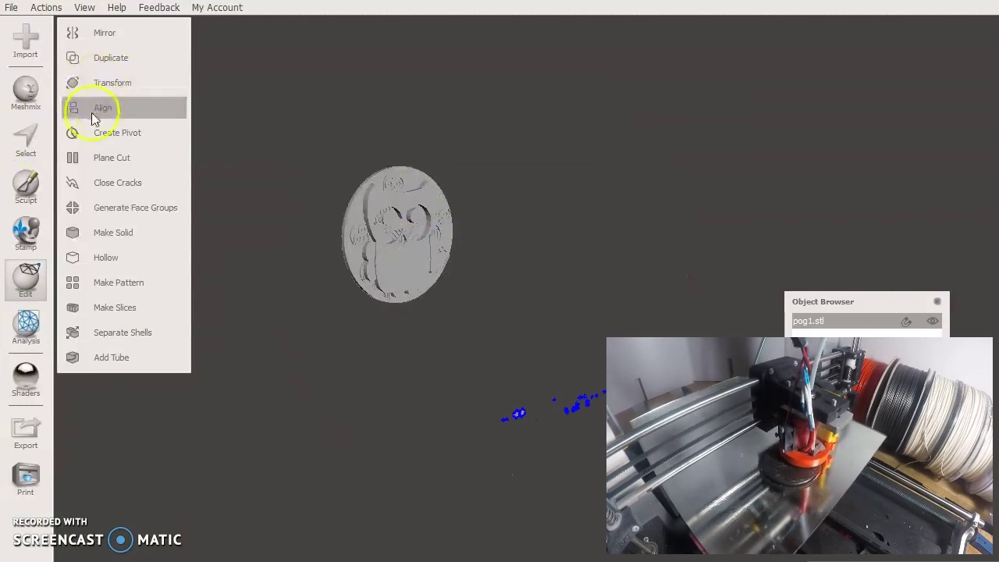
{"action": "left_click", "coordinate": [25, 141]}
{"action": "left_click_drag", "start_coordinate": [676, 282], "coordinate": [451, 490]}
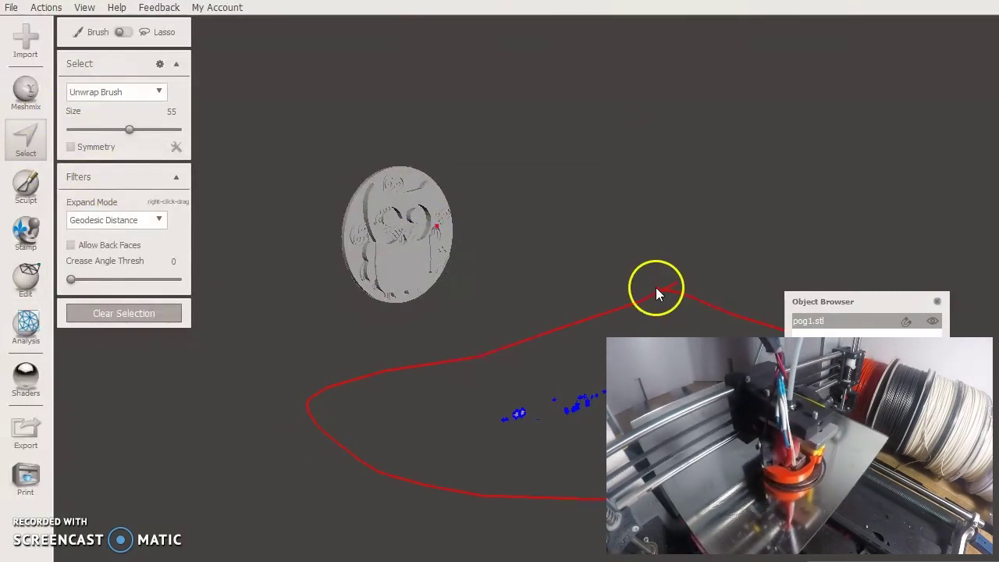
{"action": "left_click_drag", "start_coordinate": [655, 293], "coordinate": [656, 293]}
{"action": "mouse_move", "coordinate": [479, 273]}
{"action": "right_mouse_down"}
{"action": "mouse_move", "coordinate": [379, 157]}
{"action": "mouse_move", "coordinate": [484, 197]}
{"action": "mouse_move", "coordinate": [245, 200]}
{"action": "mouse_move", "coordinate": [263, 234]}
{"action": "mouse_move", "coordinate": [647, 277]}
{"action": "mouse_move", "coordinate": [520, 261]}
{"action": "mouse_move", "coordinate": [469, 273]}
{"action": "right_mouse_up"}
Check the imported disc for mesh defects with the Inspector.
{"action": "left_click", "coordinate": [26, 324]}
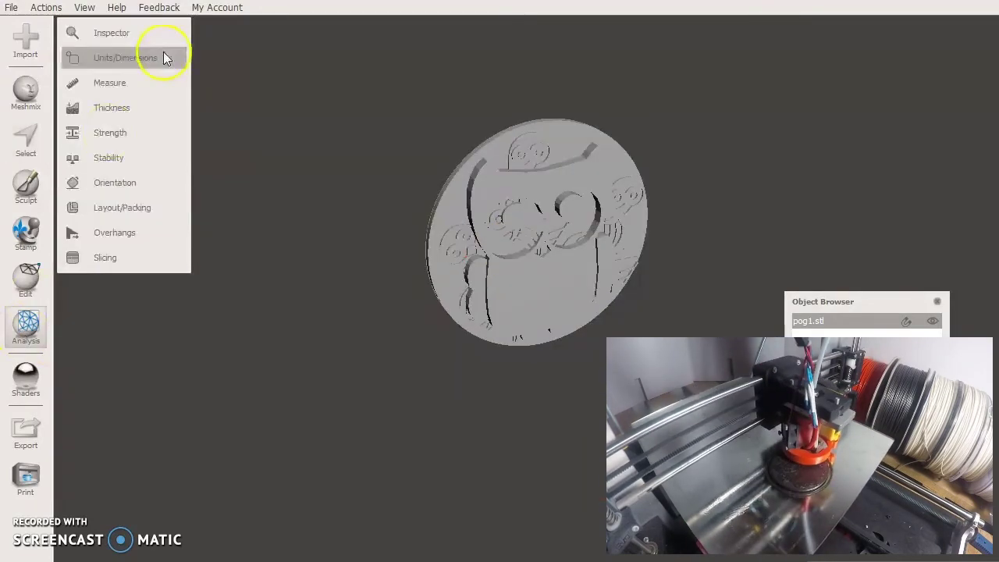
{"action": "left_click", "coordinate": [153, 34]}
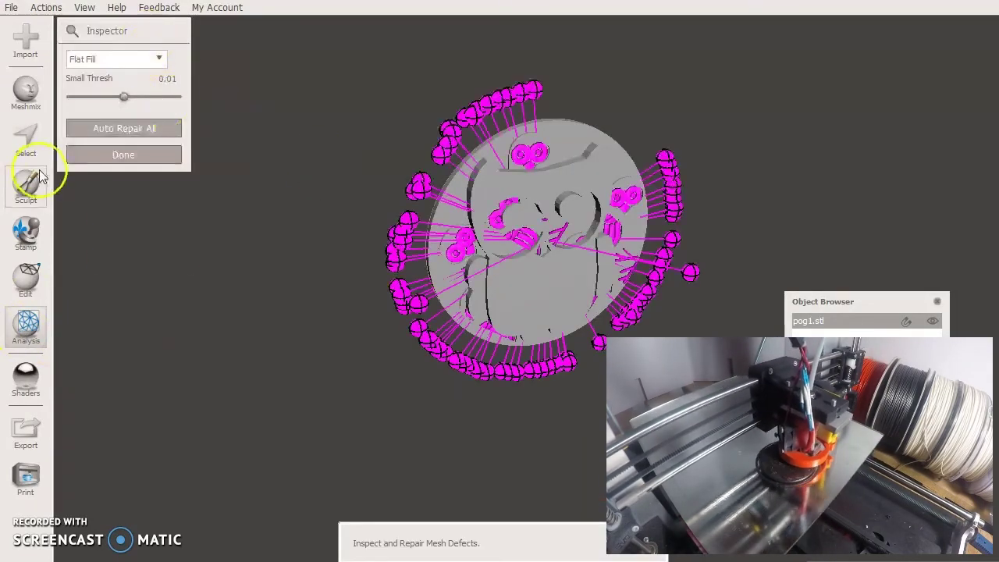
{"action": "left_click", "coordinate": [31, 276]}
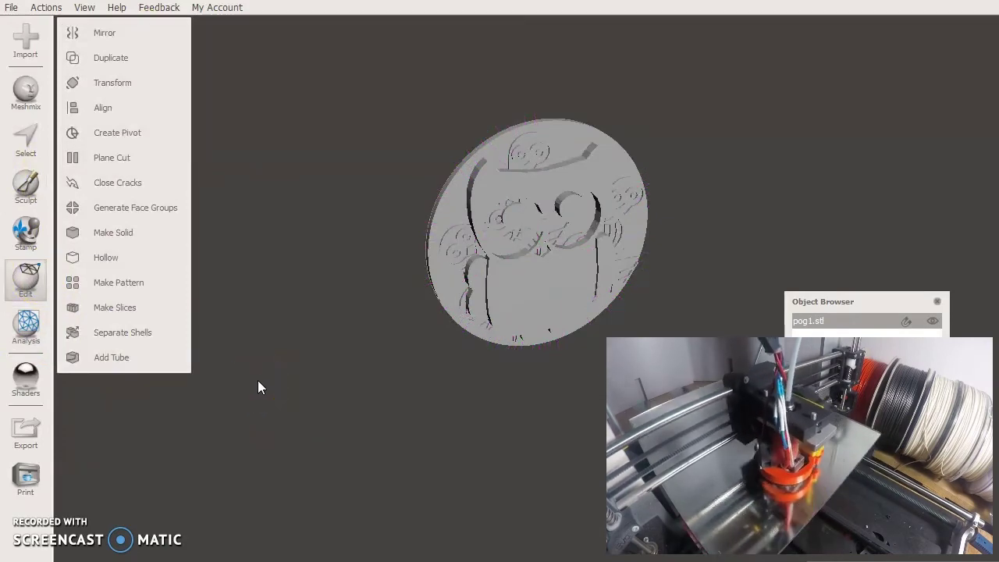
Make the owl disc solid with the Fast type, solid accuracy 431 and mesh density 322.
{"action": "scroll", "coordinate": [547, 242], "scroll_direction": "up", "scroll_amount": 3}
{"action": "right_click_drag", "start_coordinate": [541, 229], "coordinate": [554, 298]}
{"action": "scroll", "coordinate": [469, 265], "scroll_direction": "up", "scroll_amount": 2}
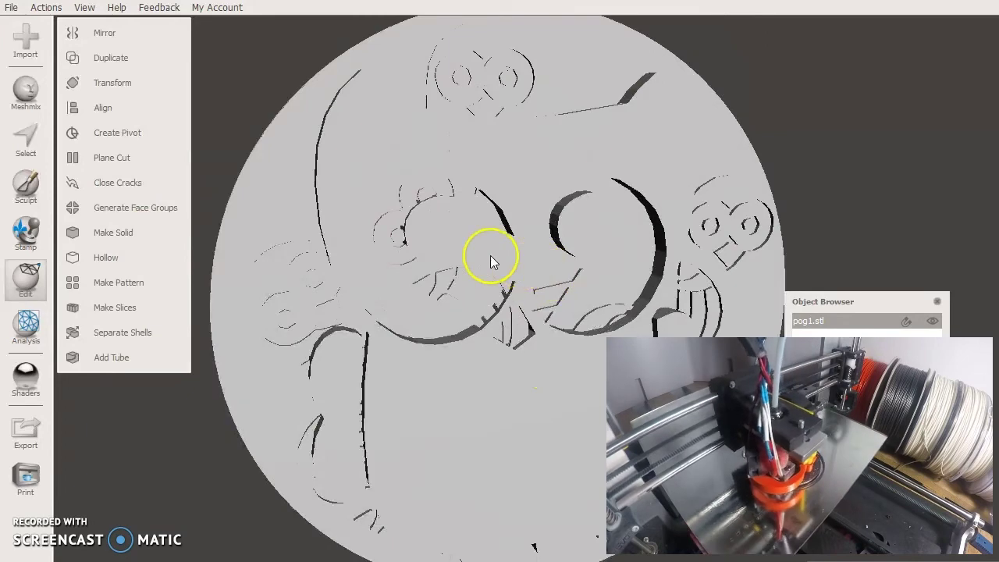
{"action": "right_click_drag", "start_coordinate": [453, 257], "coordinate": [528, 241]}
{"action": "left_click", "coordinate": [126, 227]}
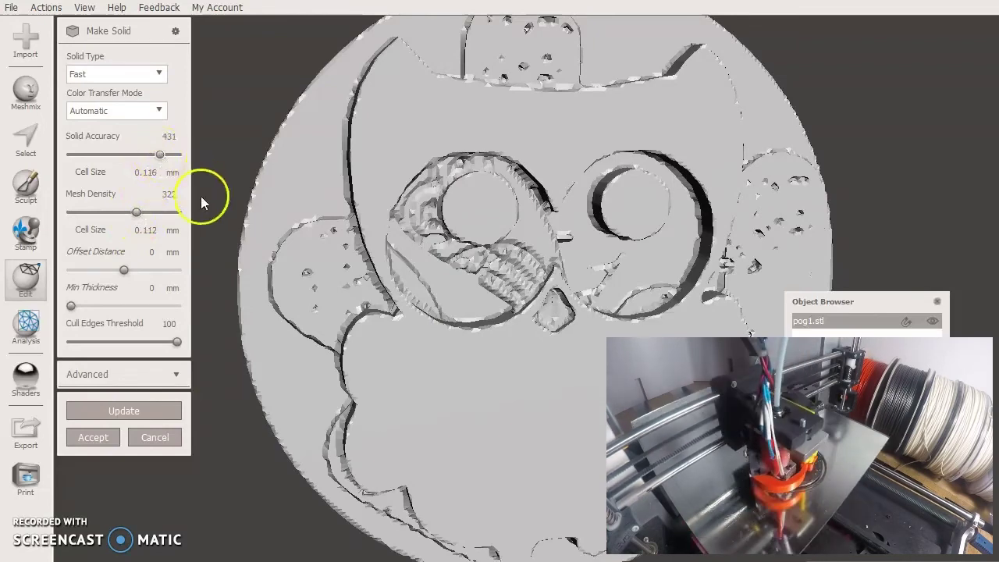
{"action": "left_click", "coordinate": [146, 415]}
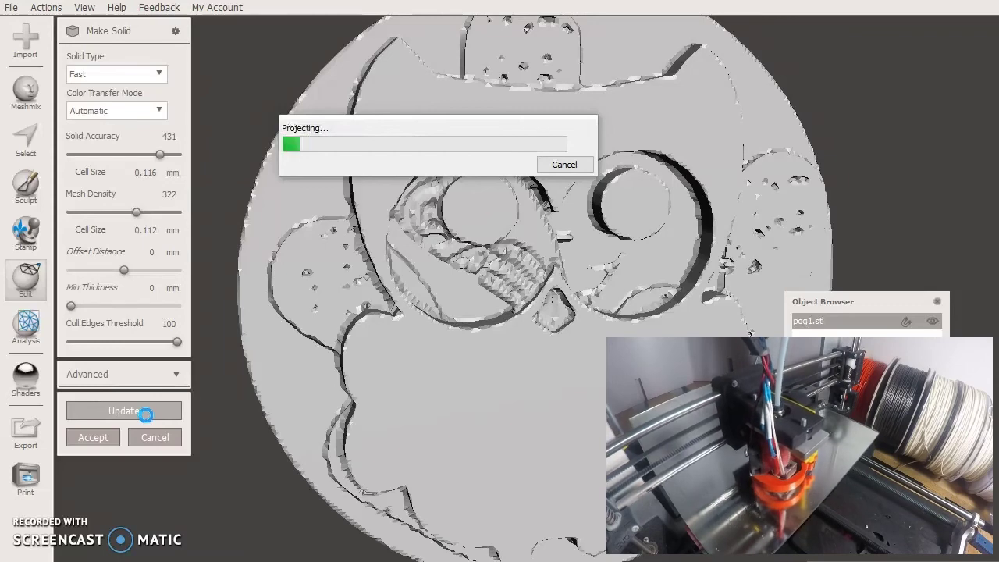
Check the solid disc's relief and export it as a binary STL, replacing pog1.stl.
{"action": "right_click_drag", "start_coordinate": [527, 312], "coordinate": [499, 318]}
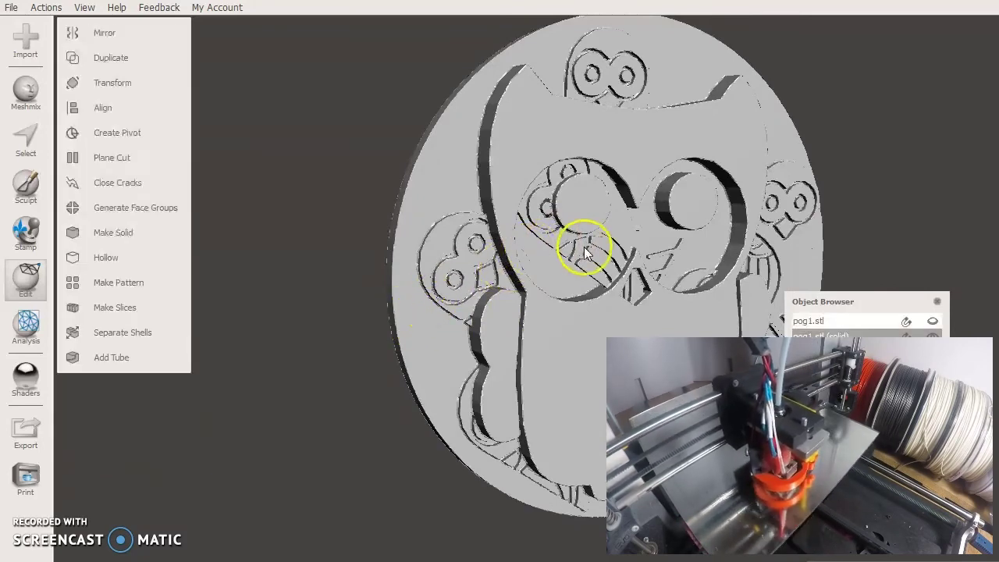
{"action": "right_click_drag", "start_coordinate": [697, 298], "coordinate": [305, 232]}
{"action": "scroll", "coordinate": [422, 203], "scroll_direction": "up", "scroll_amount": 2}
{"action": "left_click", "coordinate": [11, 7]}
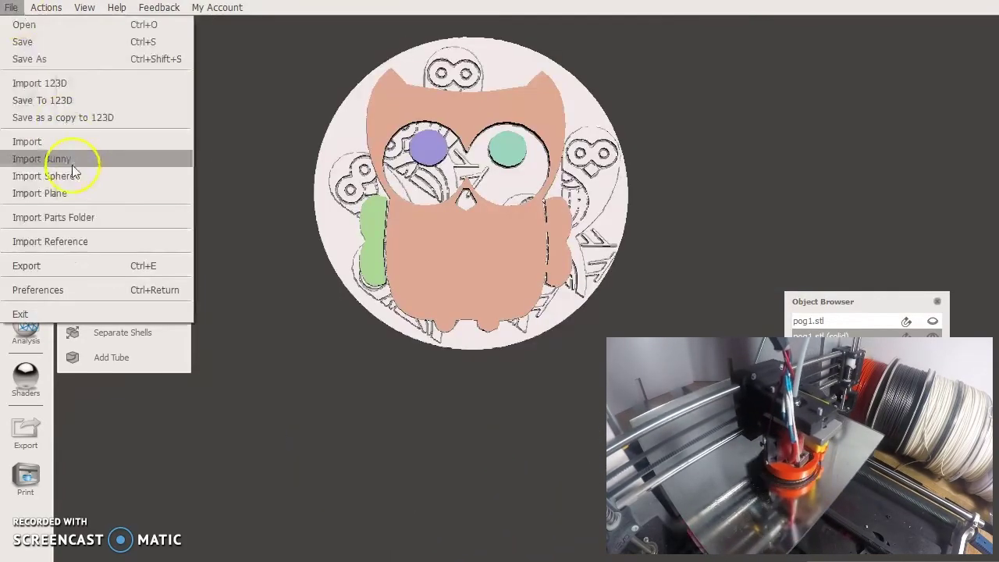
{"action": "left_click", "coordinate": [39, 264]}
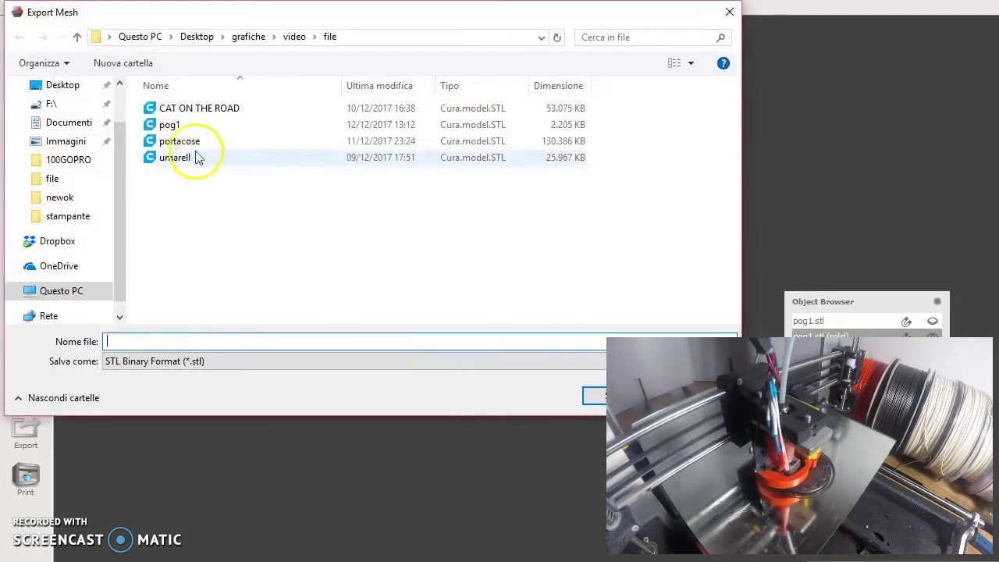
{"action": "double_click", "coordinate": [170, 125]}
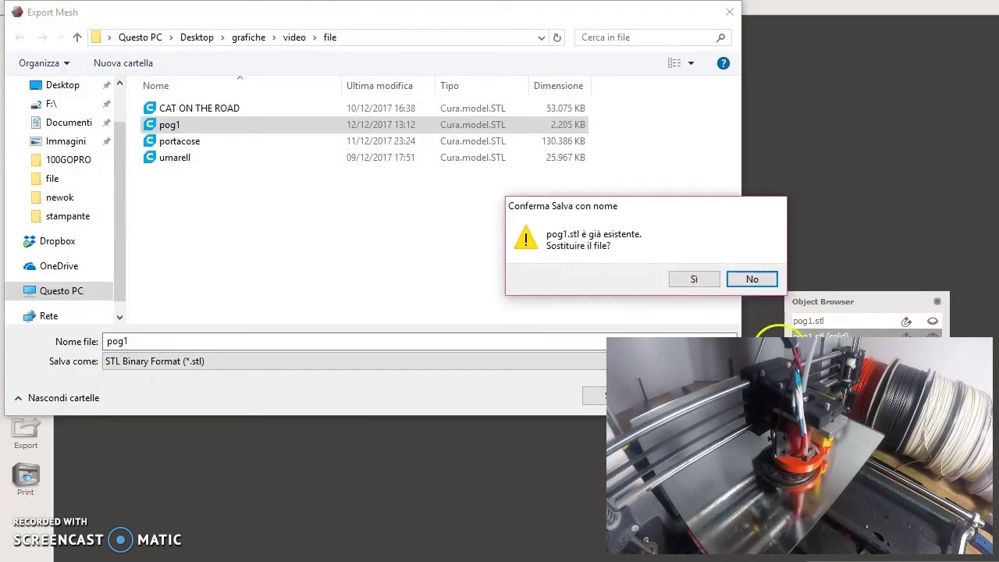
{"action": "left_click", "coordinate": [694, 279]}
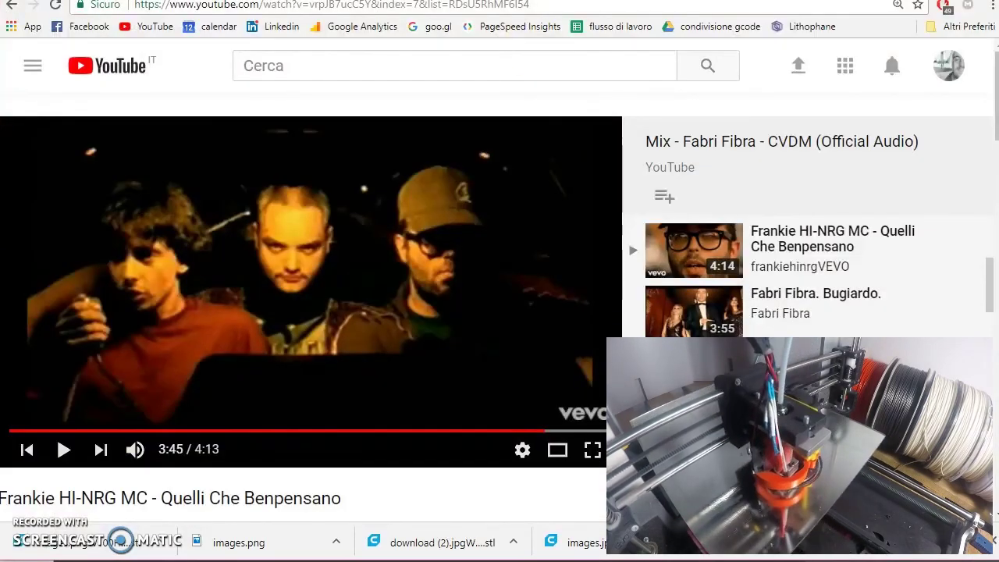
Switch to the browser, search the web for thingiverse and open the Thingiverse site.
{"action": "key", "text": "ctrl+Tab"}
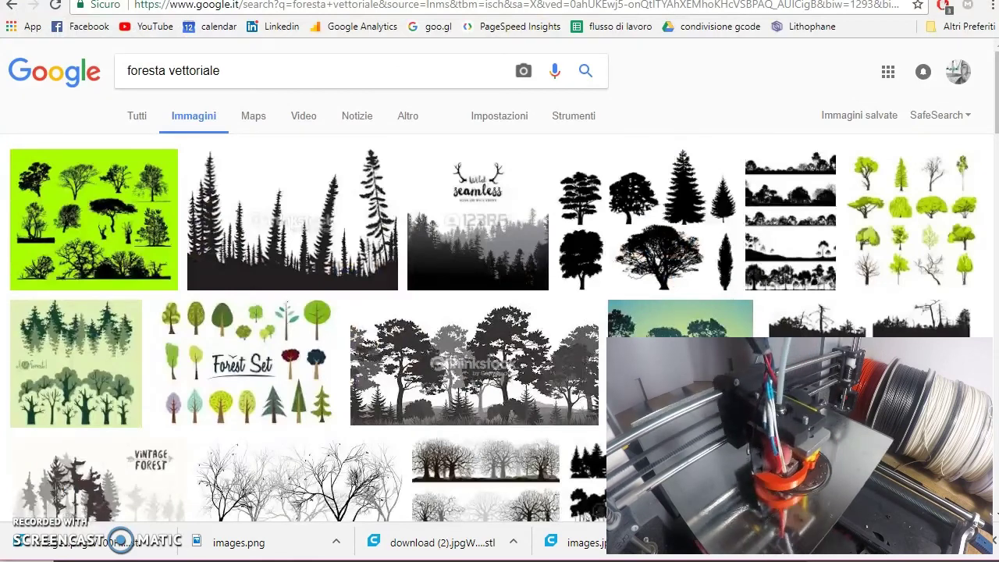
{"action": "left_click", "coordinate": [329, 9]}
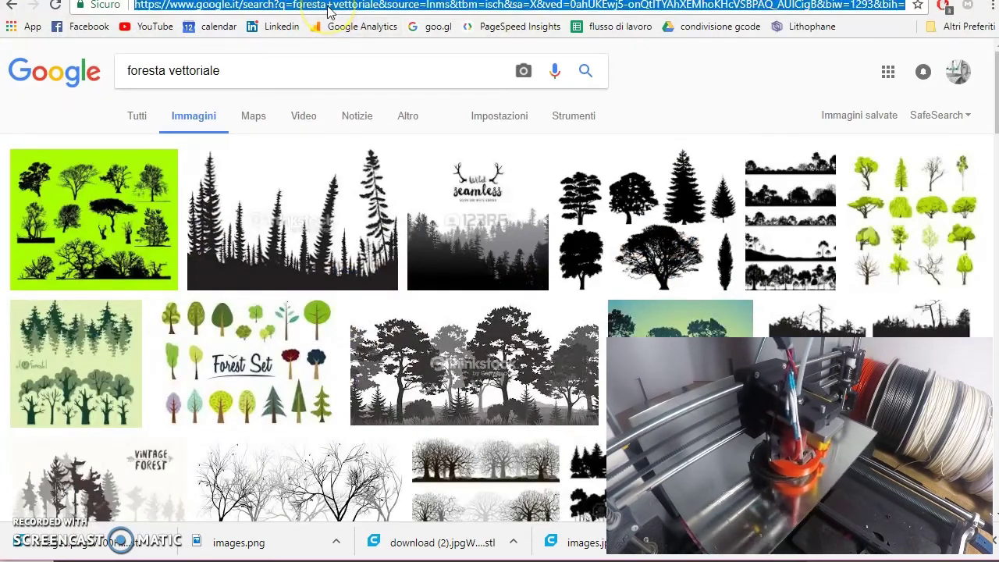
{"action": "type", "text": "thingh"}
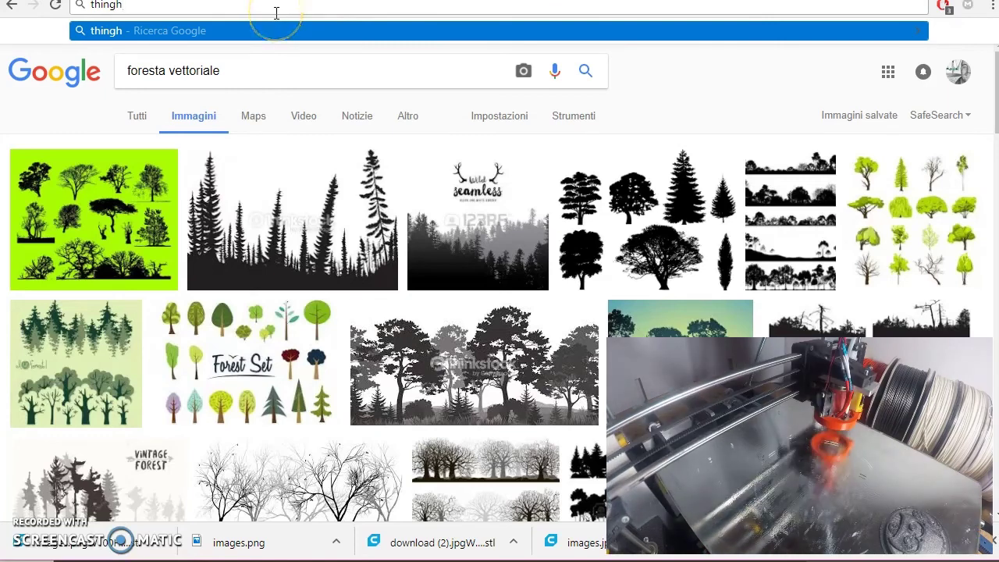
{"action": "key", "text": "BackSpace"}
{"action": "key", "text": "Return"}
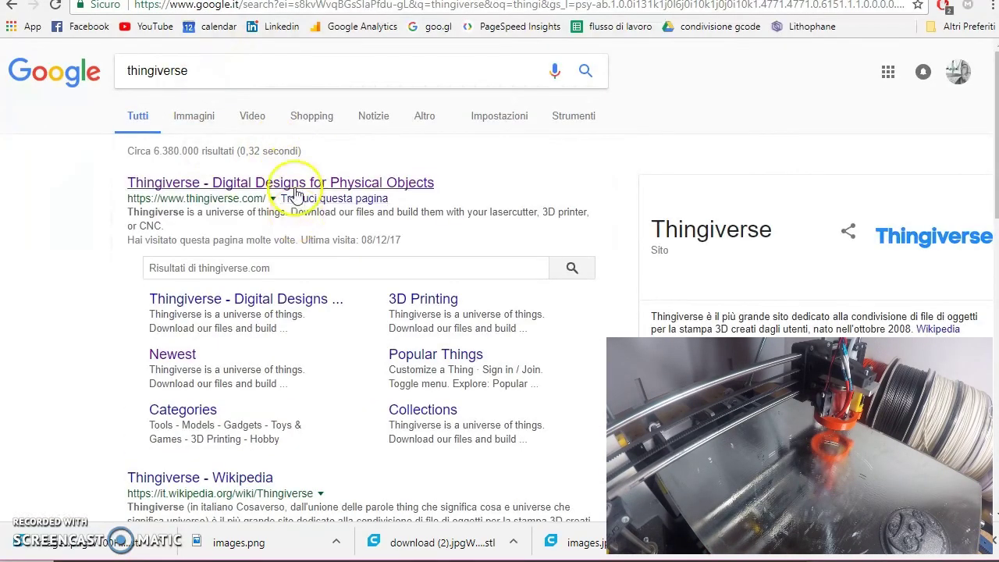
{"action": "left_click", "coordinate": [289, 185]}
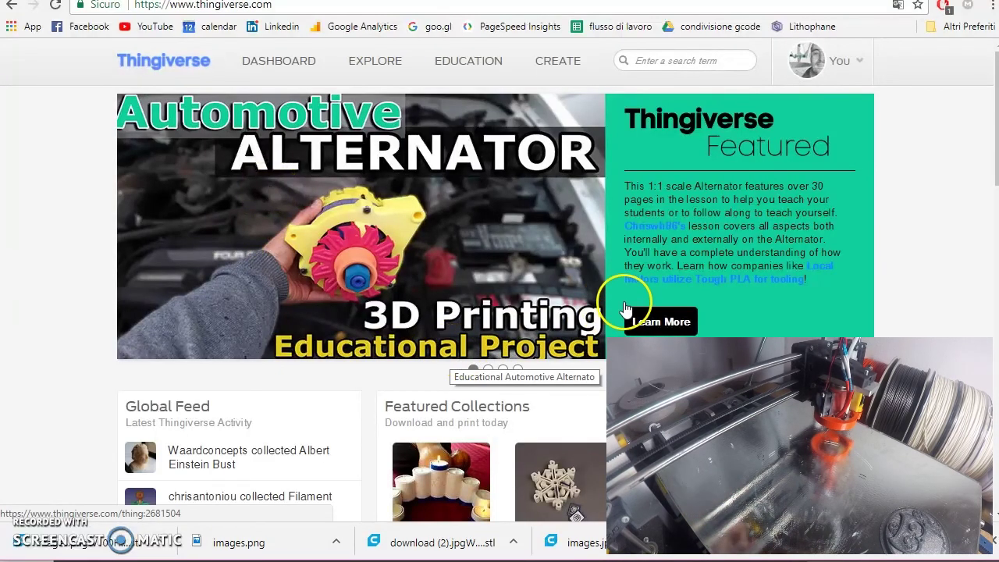
Open the account's own designs on Thingiverse and look through the published models.
{"action": "scroll", "coordinate": [632, 281], "scroll_direction": "down", "scroll_amount": 2}
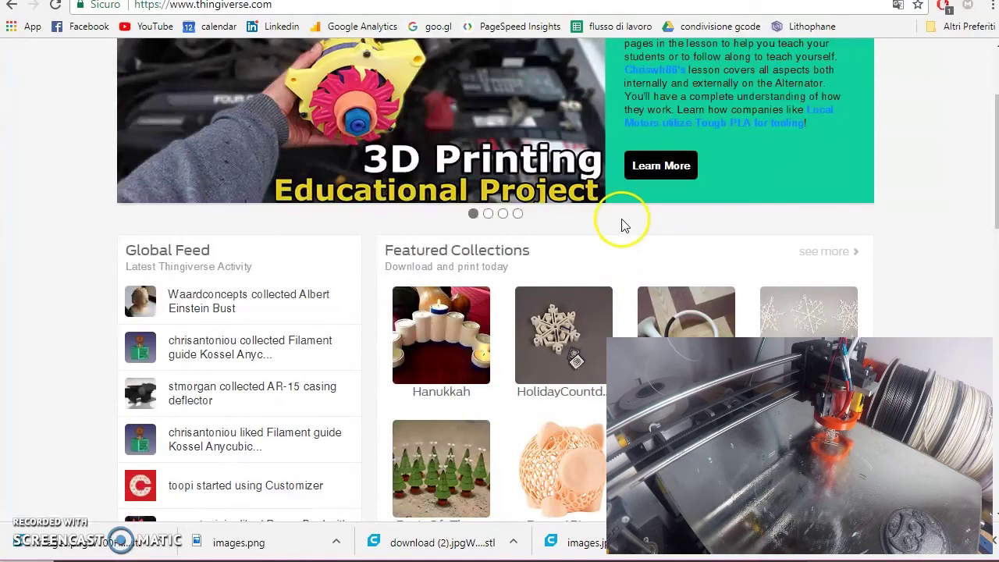
{"action": "scroll", "coordinate": [629, 213], "scroll_direction": "up", "scroll_amount": 2}
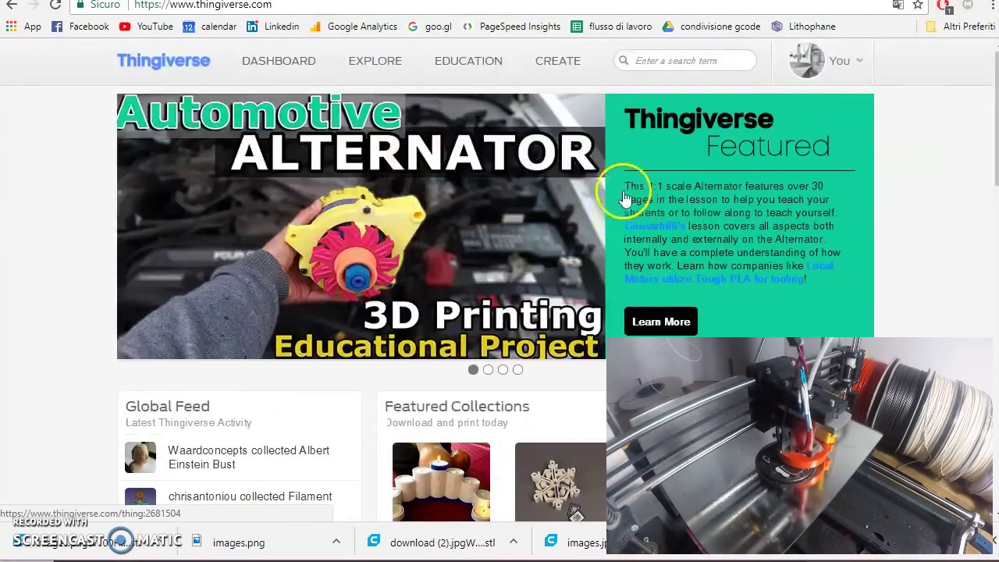
{"action": "left_click", "coordinate": [864, 65]}
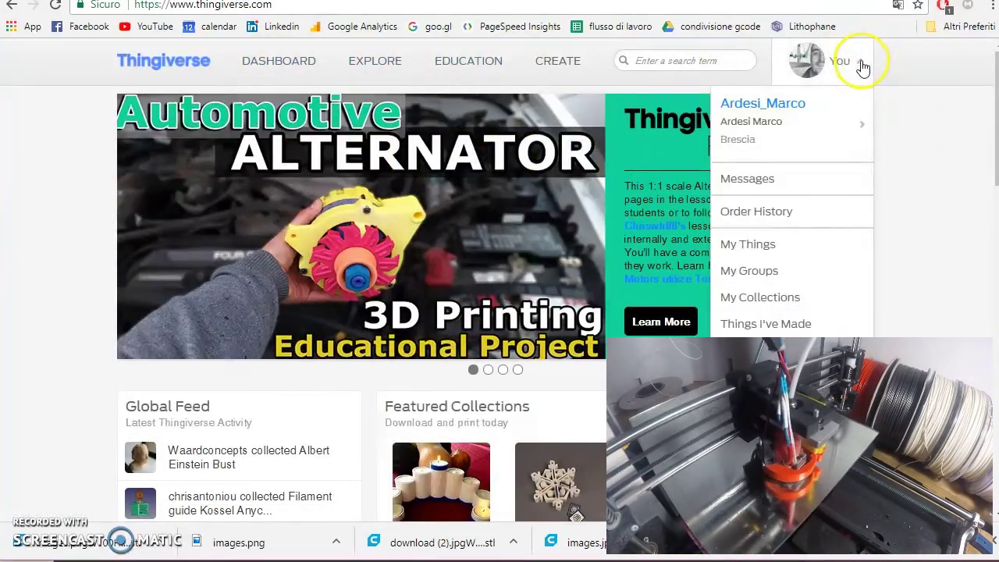
{"action": "left_click", "coordinate": [751, 248]}
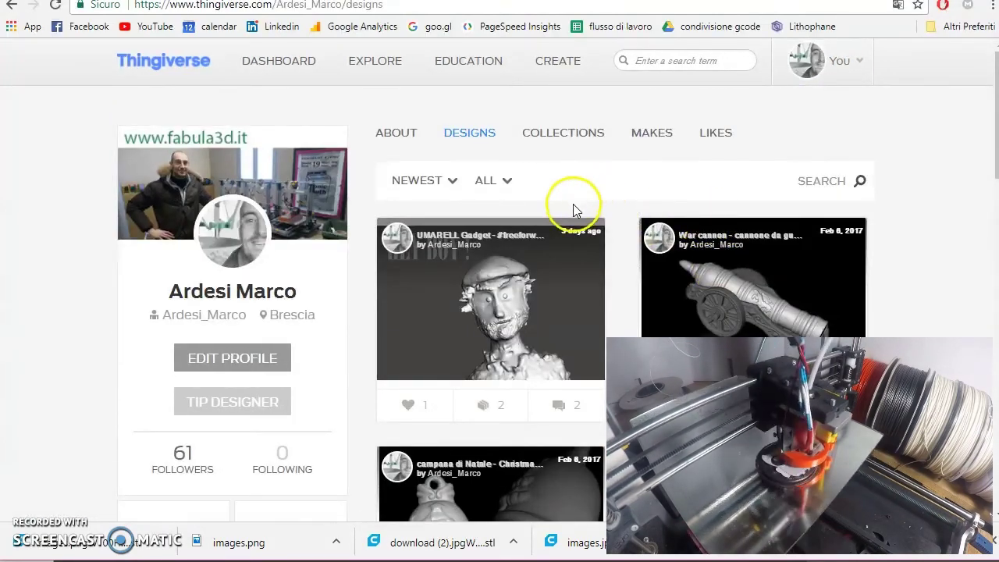
{"action": "scroll", "coordinate": [571, 212], "scroll_direction": "down", "scroll_amount": 7}
{"action": "scroll", "coordinate": [548, 206], "scroll_direction": "up", "scroll_amount": 7}
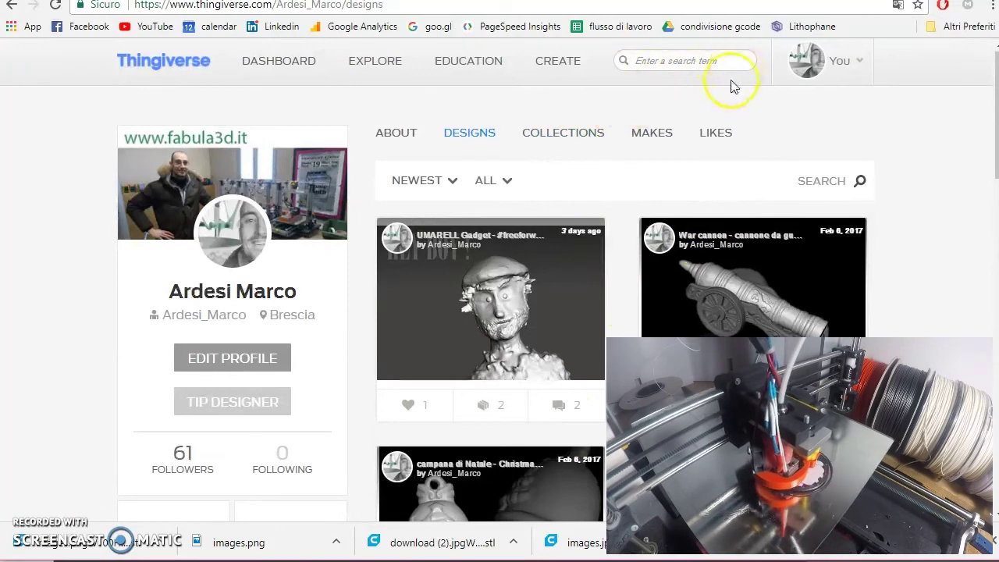
Start a new thing upload on Thingiverse and add the pog1 STL from the file folder.
{"action": "mouse_move", "coordinate": [555, 62]}
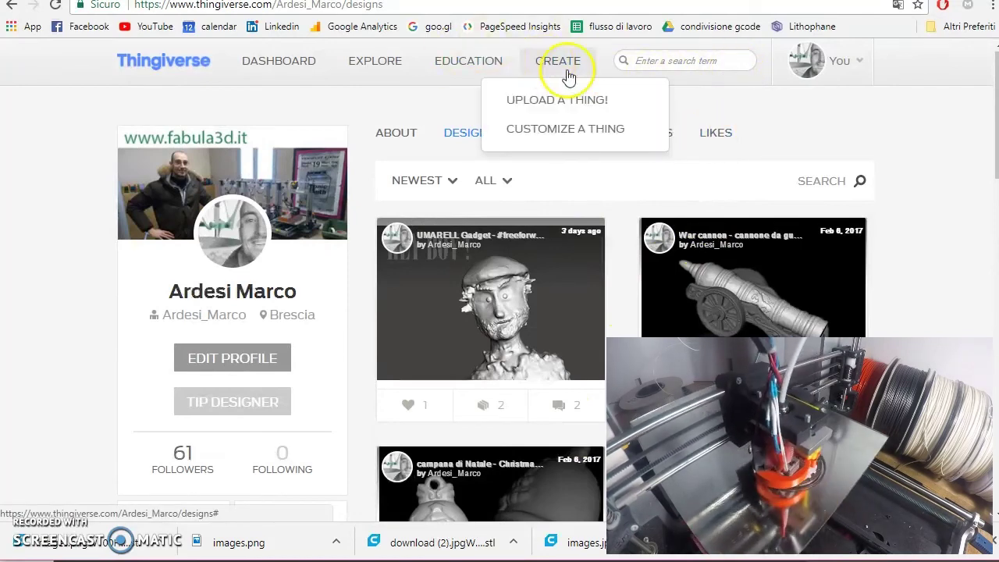
{"action": "left_click", "coordinate": [559, 110]}
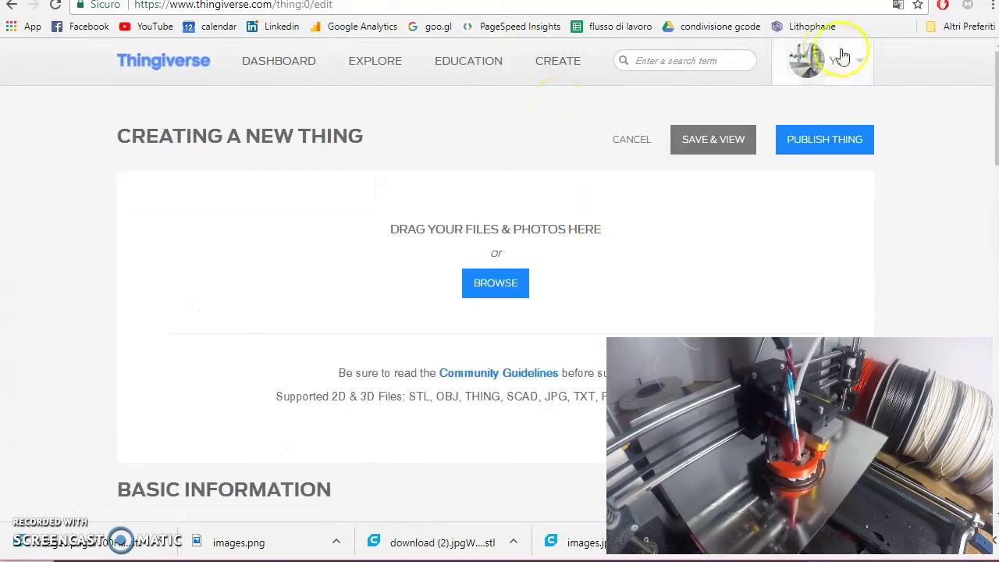
{"action": "key", "text": "alt+Tab"}
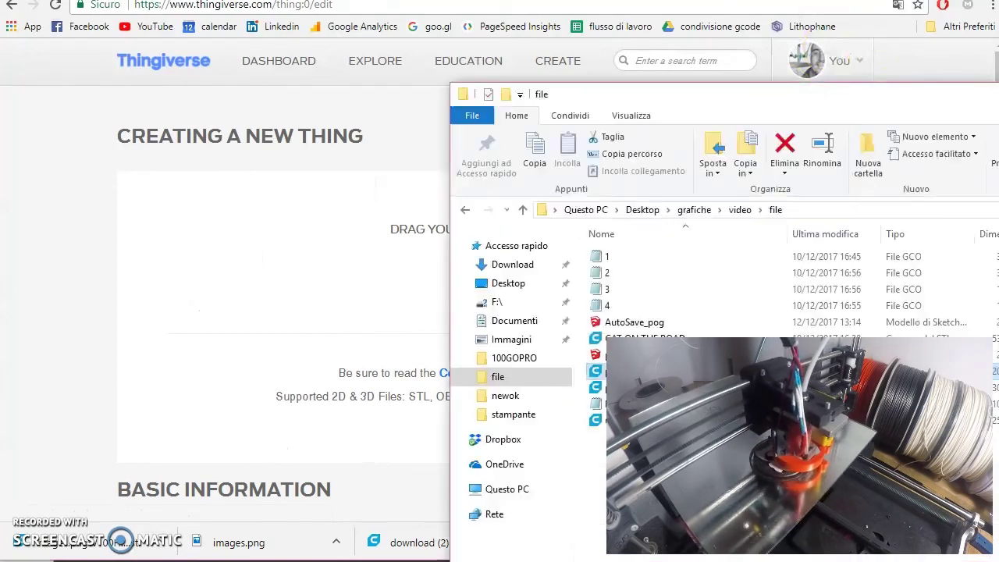
{"action": "left_click_drag", "start_coordinate": [601, 371], "coordinate": [234, 238]}
{"action": "key", "text": "alt+Tab"}
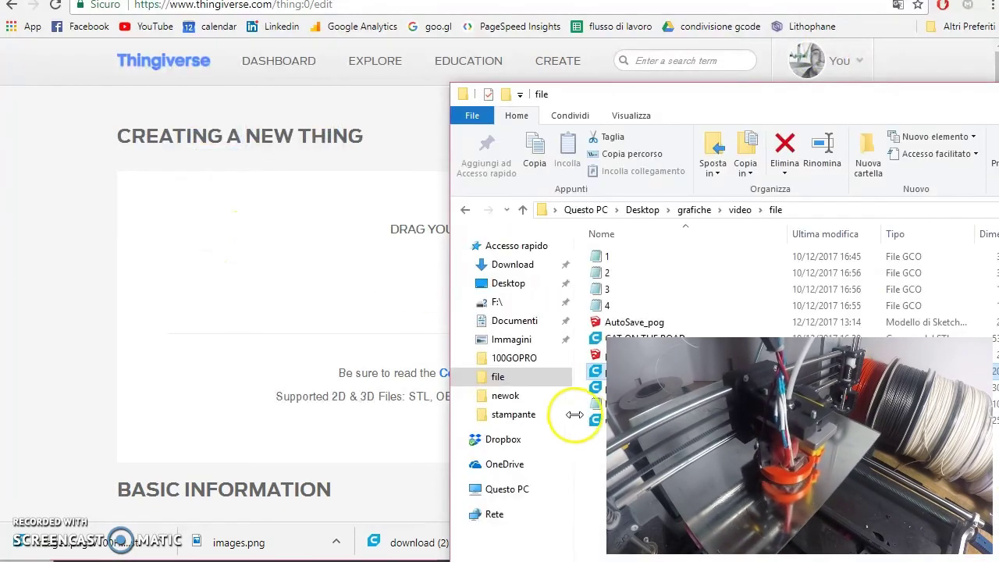
Switch to Cura 15.04.6 with the pog1 disc loaded, enlarge the window and show the disc's scale dimensions.
{"action": "key", "text": "alt+Tab"}
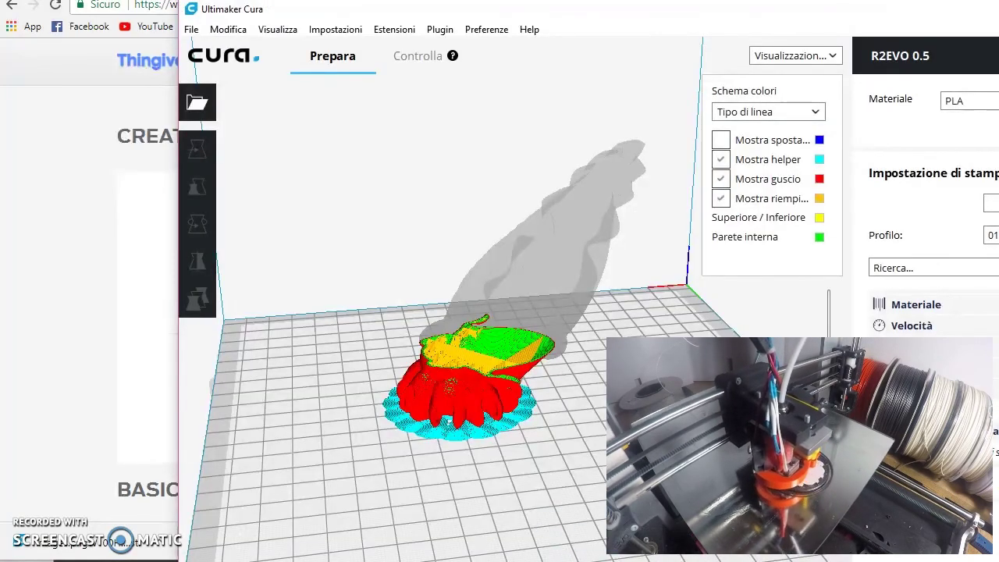
{"action": "left_click", "coordinate": [488, 512]}
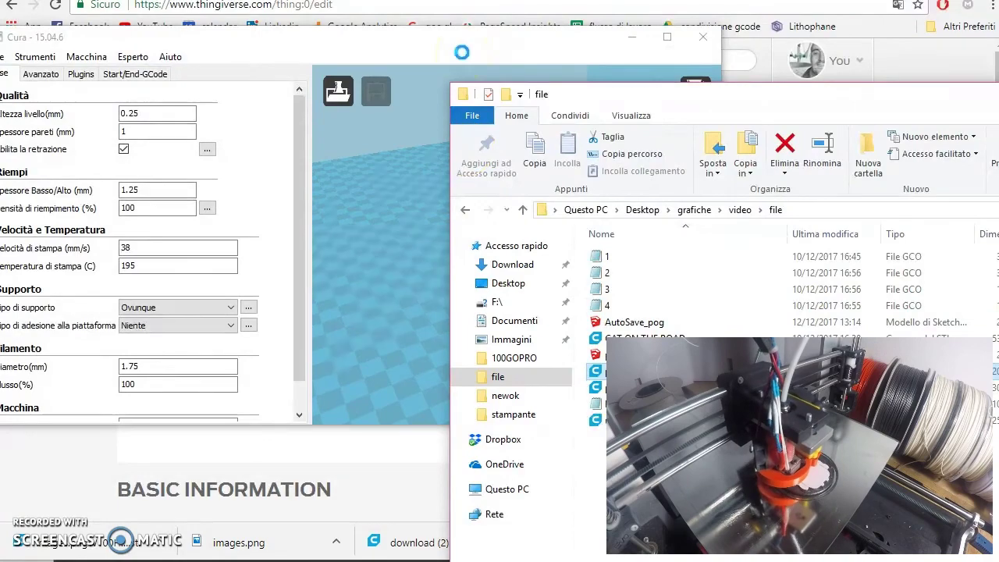
{"action": "left_click_drag", "start_coordinate": [560, 44], "coordinate": [604, 45]}
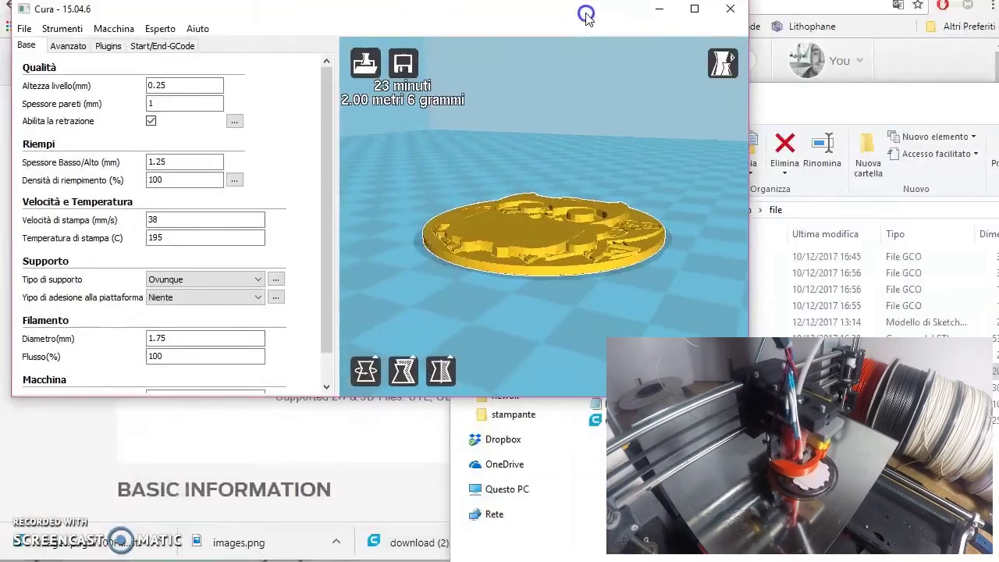
{"action": "double_click", "coordinate": [586, 16]}
{"action": "left_click", "coordinate": [410, 533]}
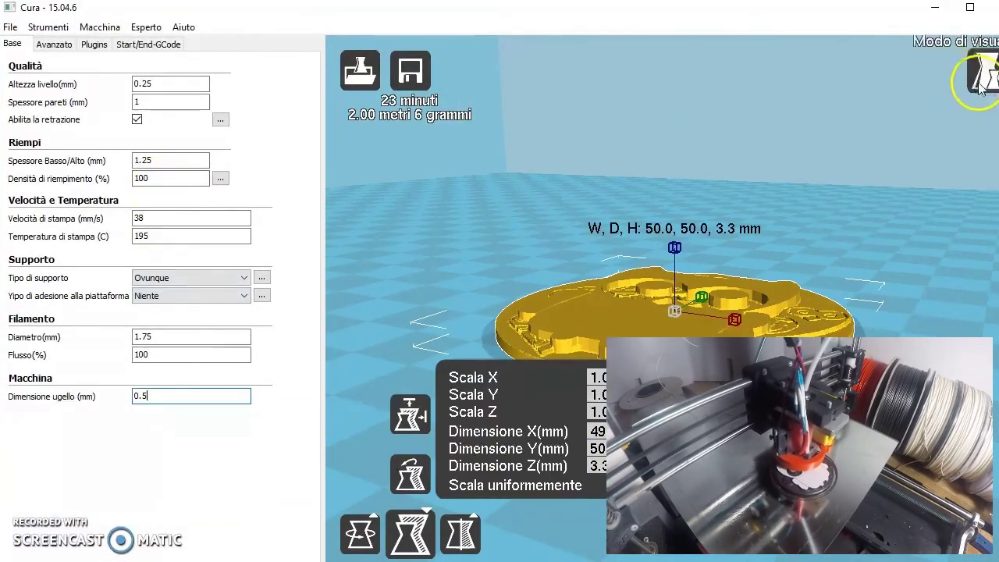
Switch to Ultimaker Cura and examine the sliced disc's toolpaths, stepping down through its layers.
{"action": "scroll", "coordinate": [662, 296], "scroll_direction": "up", "scroll_amount": 5}
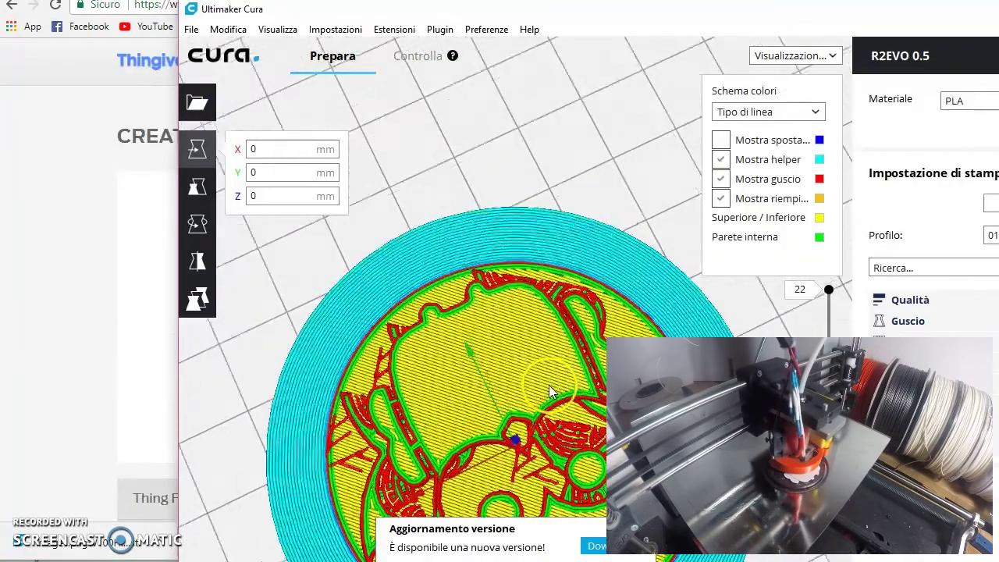
{"action": "scroll", "coordinate": [549, 385], "scroll_direction": "down", "scroll_amount": 5}
{"action": "scroll", "coordinate": [568, 508], "scroll_direction": "up", "scroll_amount": 4}
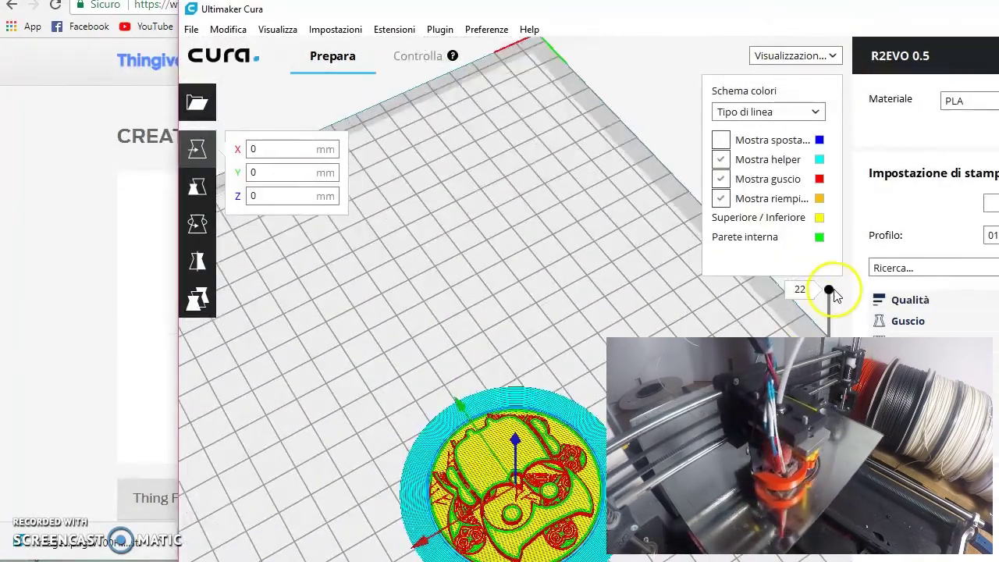
{"action": "left_click_drag", "start_coordinate": [829, 290], "coordinate": [830, 414]}
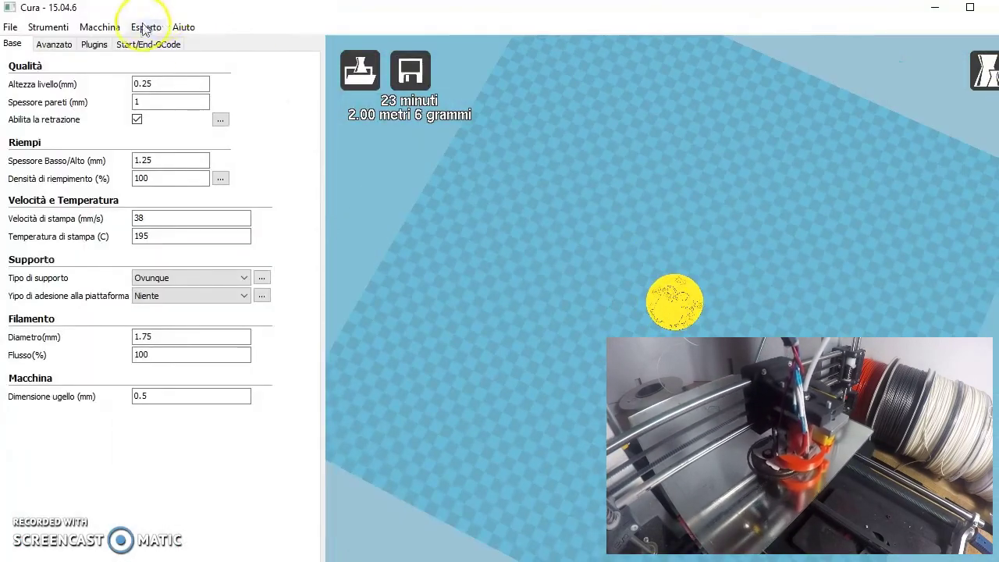
In Cura 15.04.6, set the Reprap machine's maximum width to 220 mm, depth to 310 mm and height to 200 mm.
{"action": "left_click", "coordinate": [100, 26]}
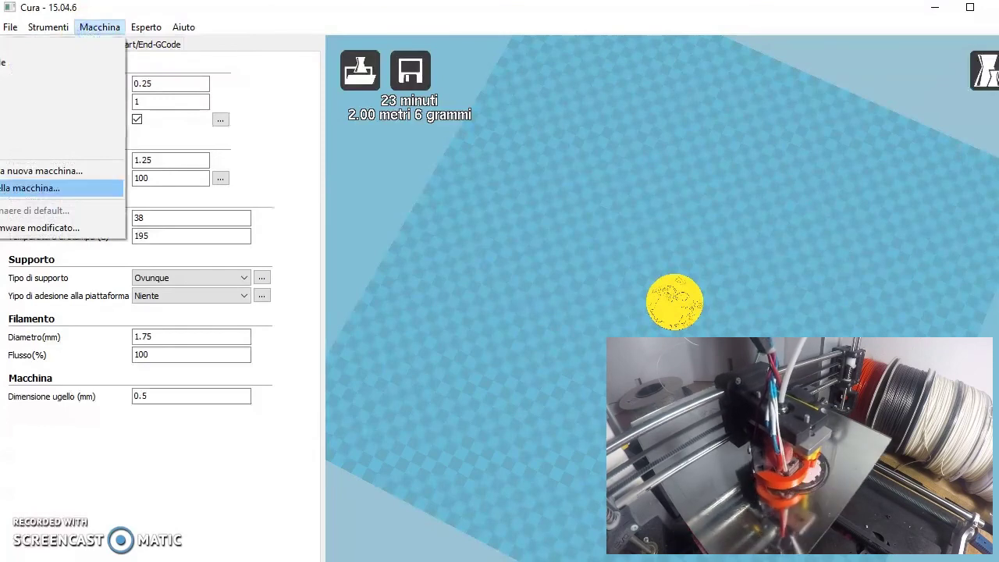
{"action": "key", "text": "Return"}
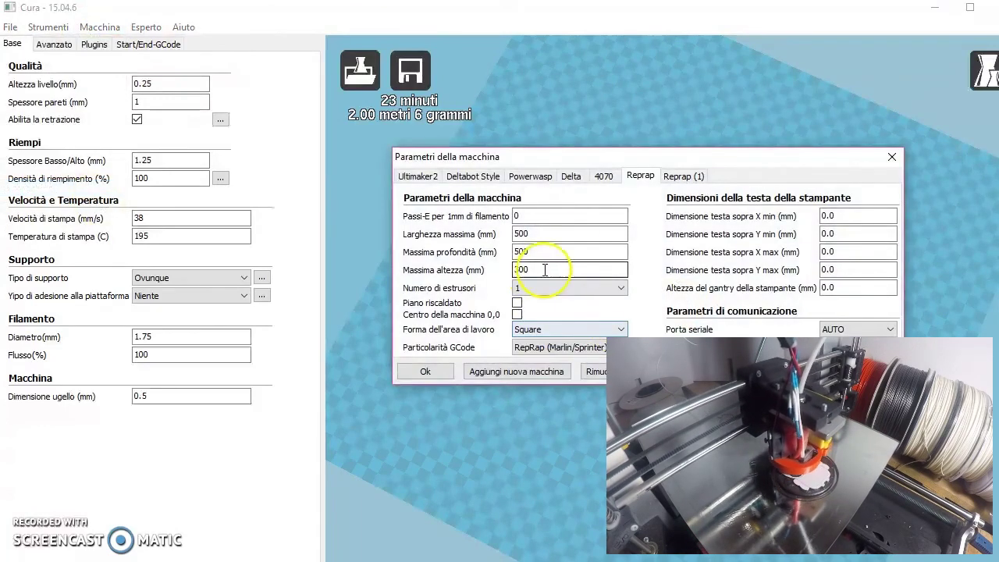
{"action": "left_click", "coordinate": [531, 234]}
{"action": "key", "text": "Tab"}
{"action": "type", "text": "310"}
{"action": "key", "text": "Tab"}
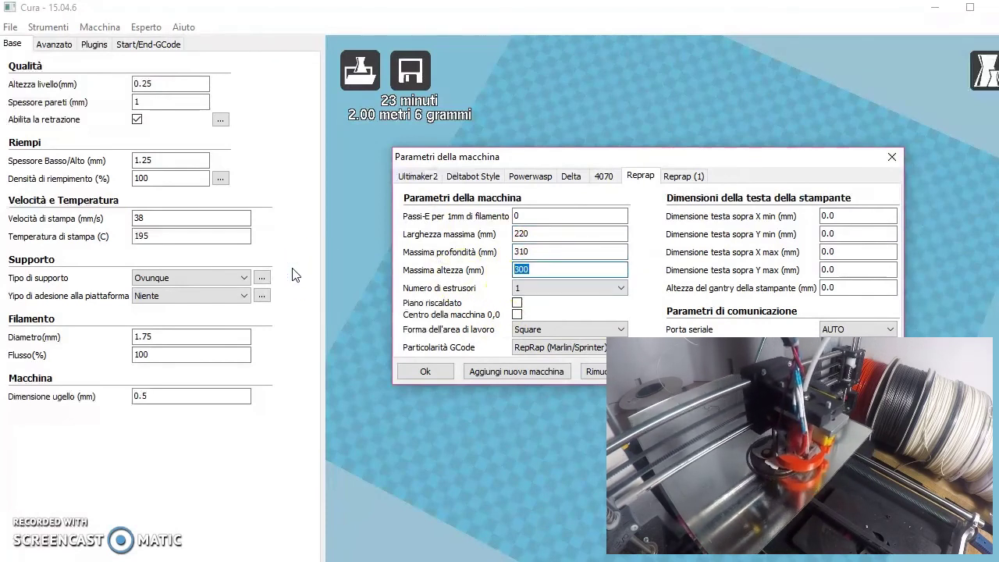
{"action": "left_click", "coordinate": [445, 351]}
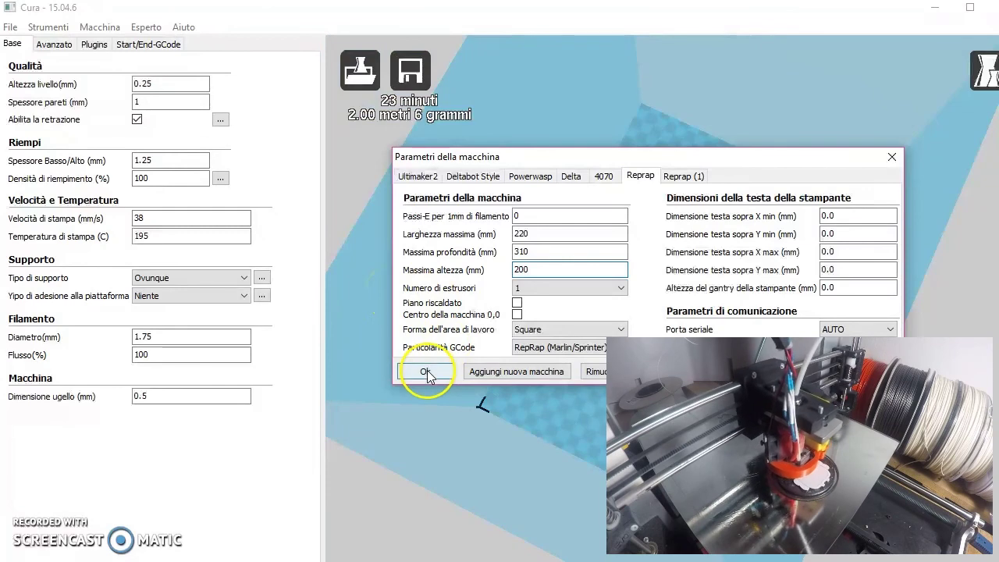
{"action": "left_click", "coordinate": [425, 372]}
Select the pog disc and scale it uniformly to a Y dimension of 60 mm.
{"action": "left_click", "coordinate": [675, 303]}
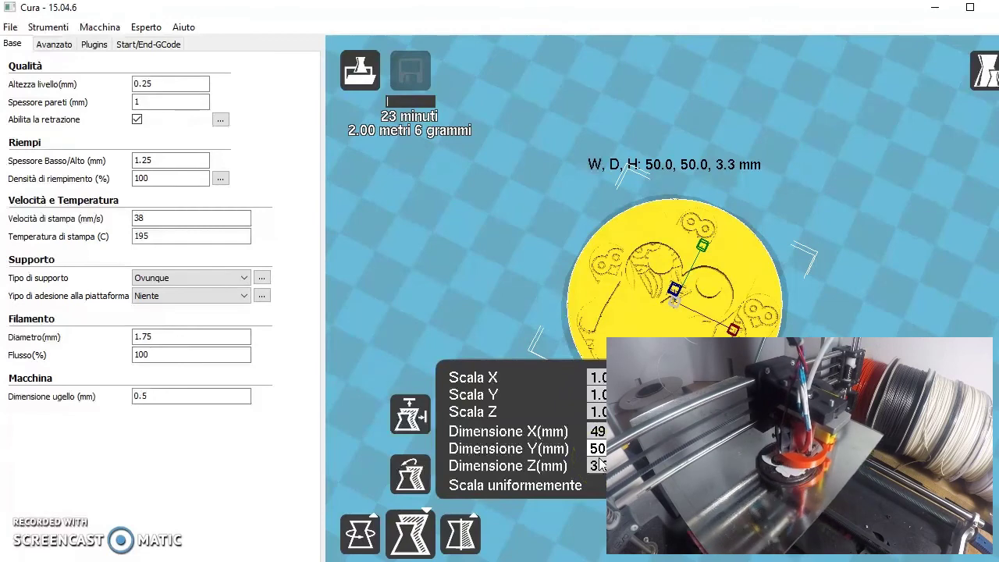
{"action": "key", "text": "BackSpace"}
{"action": "key", "text": "BackSpace"}
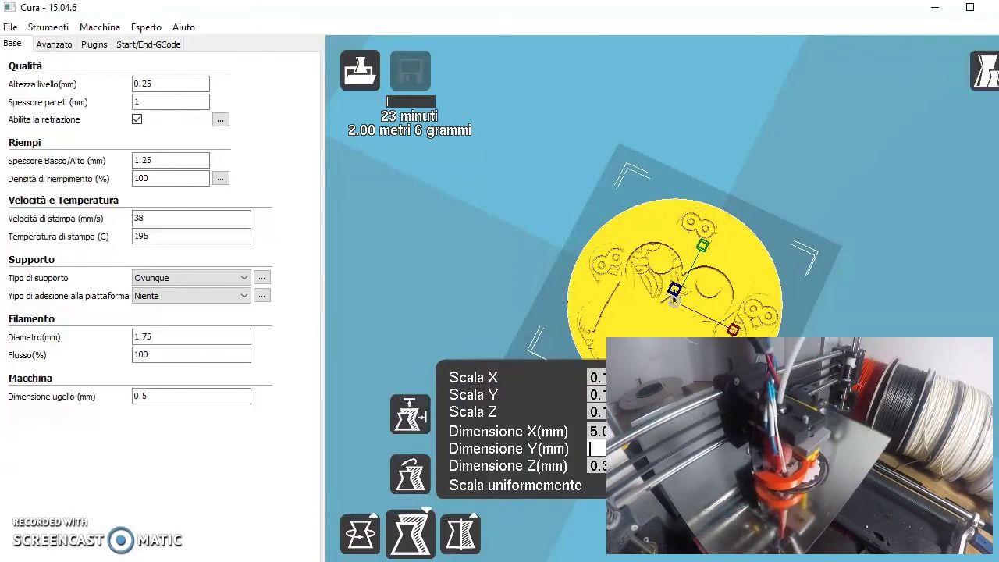
{"action": "type", "text": "60"}
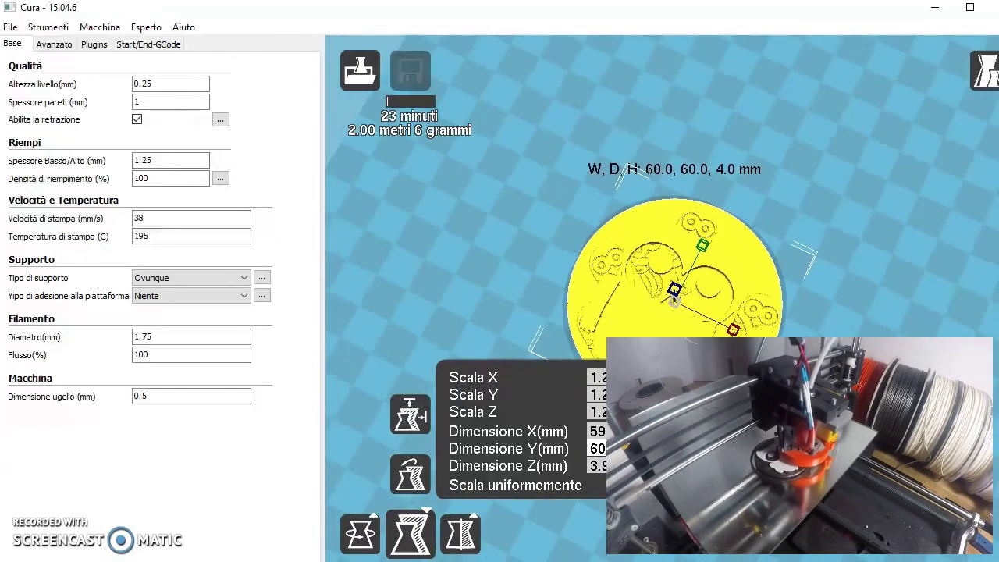
{"action": "left_click", "coordinate": [814, 188]}
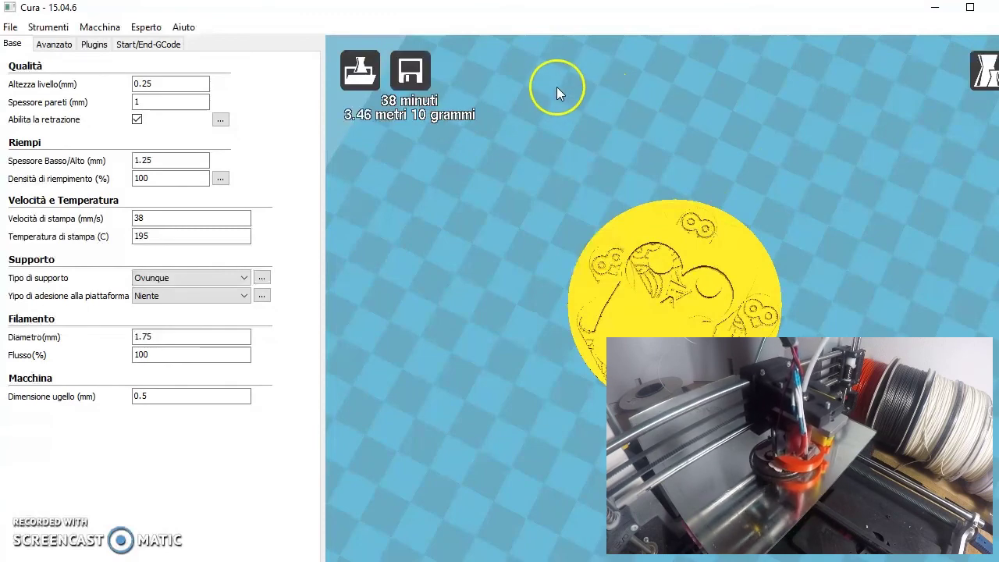
Set the layer height to 0.15 mm and review the wall thickness and expert retraction settings.
{"action": "left_click", "coordinate": [157, 86]}
{"action": "left_click_drag", "start_coordinate": [156, 85], "coordinate": [105, 93]}
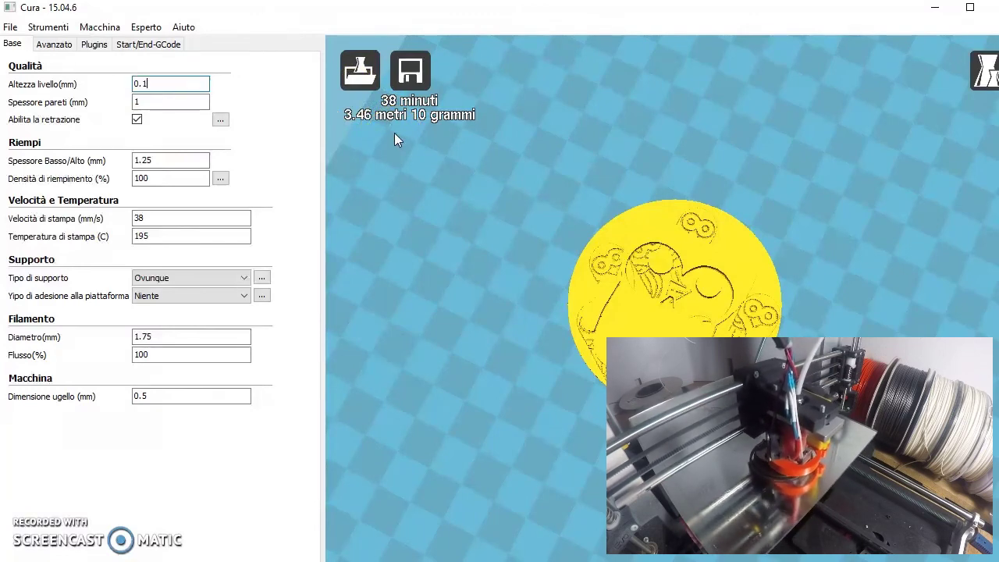
{"action": "left_click", "coordinate": [147, 100]}
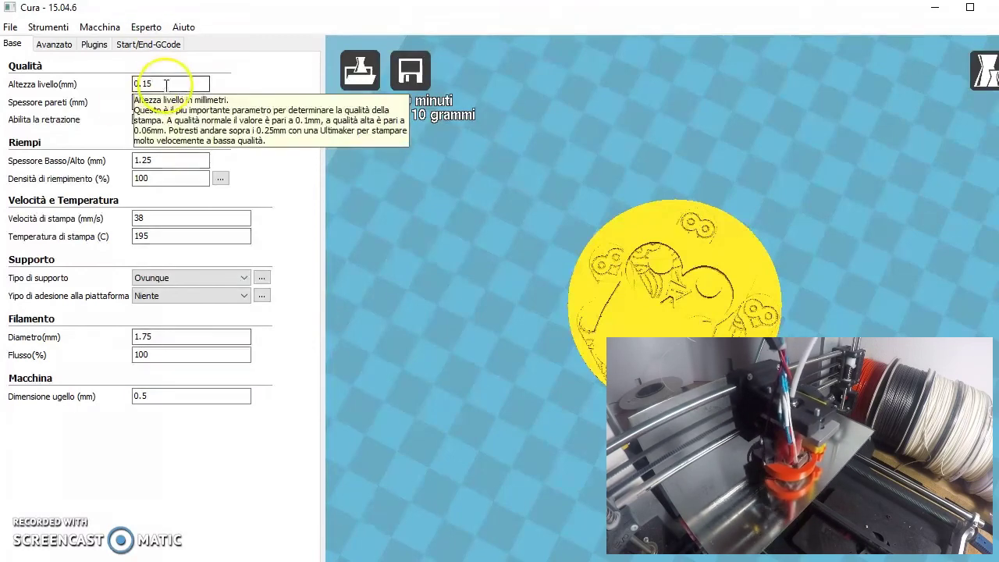
{"action": "double_click", "coordinate": [143, 103]}
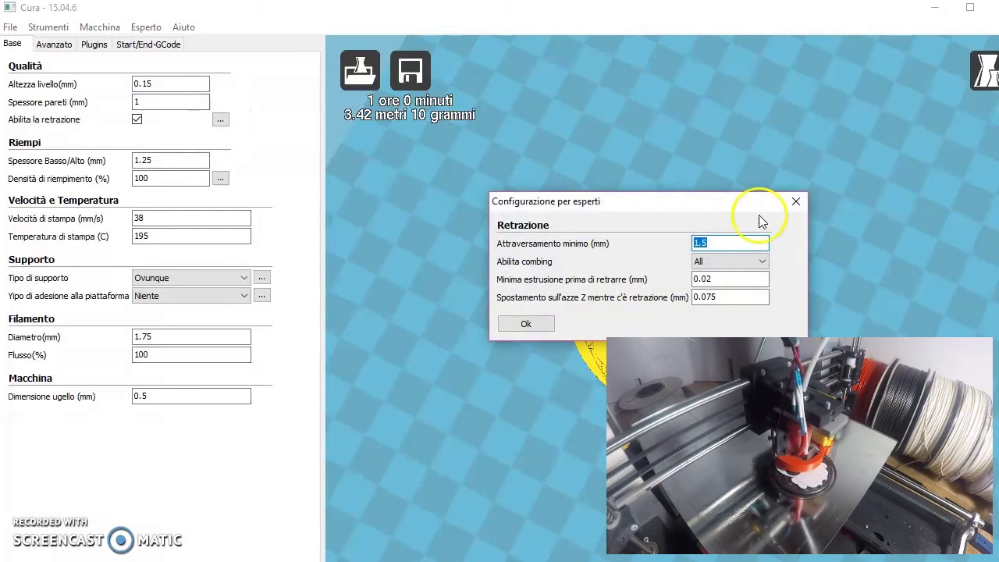
{"action": "left_click_drag", "start_coordinate": [706, 295], "coordinate": [674, 293]}
{"action": "left_click", "coordinate": [797, 202]}
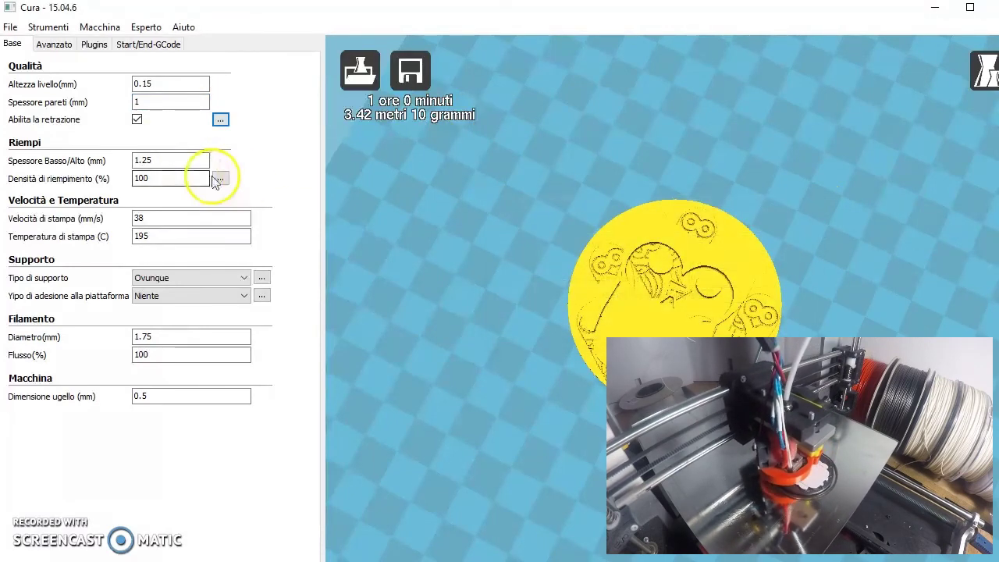
Set the bottom/top thickness to 1 mm and check the infill density.
{"action": "double_click", "coordinate": [148, 161]}
{"action": "type", "text": "1"}
{"action": "double_click", "coordinate": [163, 179]}
{"action": "double_click", "coordinate": [165, 180]}
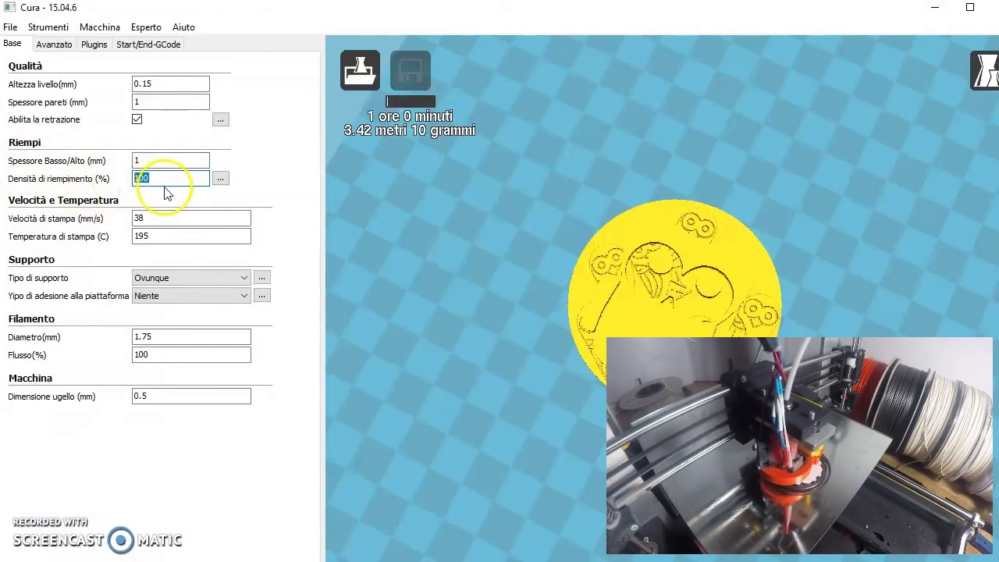
Set the print speed to 45 mm/s and the printing temperature to 220 °C.
{"action": "double_click", "coordinate": [176, 219]}
{"action": "type", "text": "5"}
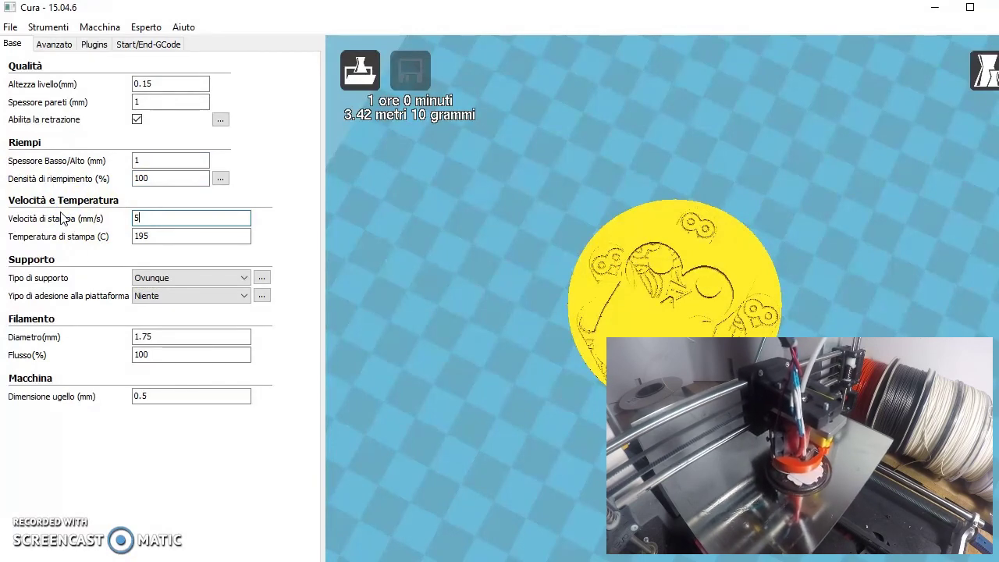
{"action": "key", "text": "BackSpace"}
{"action": "type", "text": "45"}
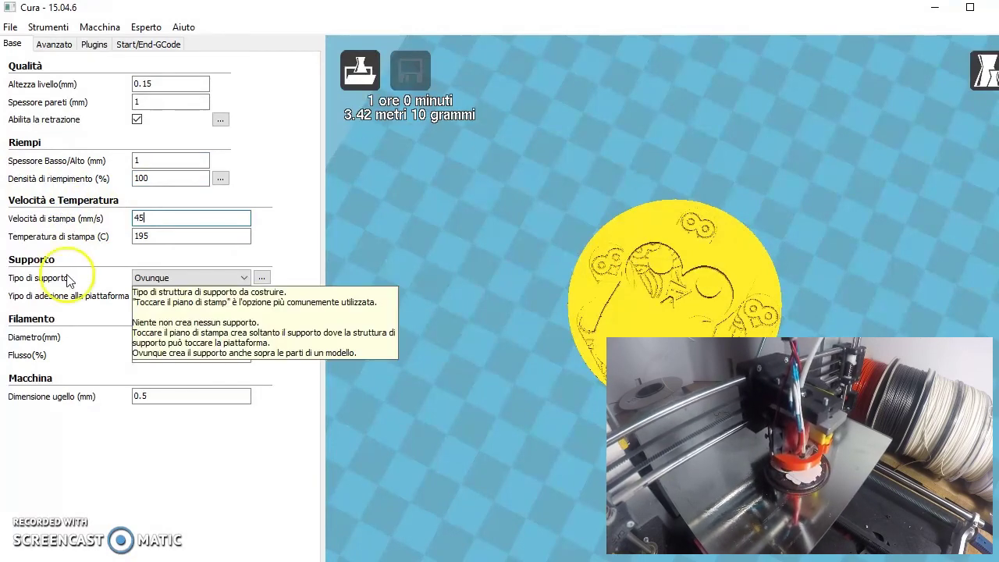
{"action": "left_click", "coordinate": [154, 244]}
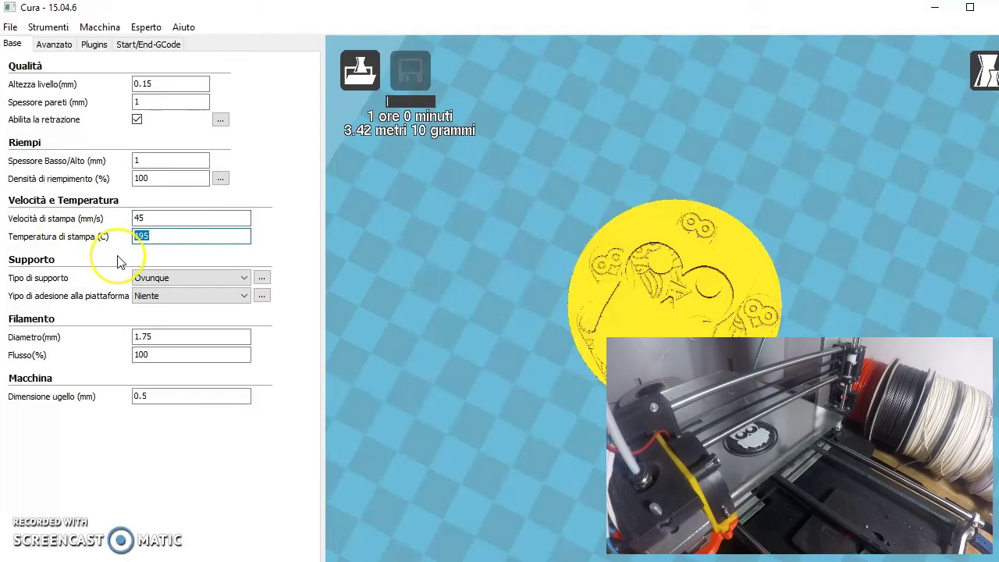
{"action": "type", "text": "220"}
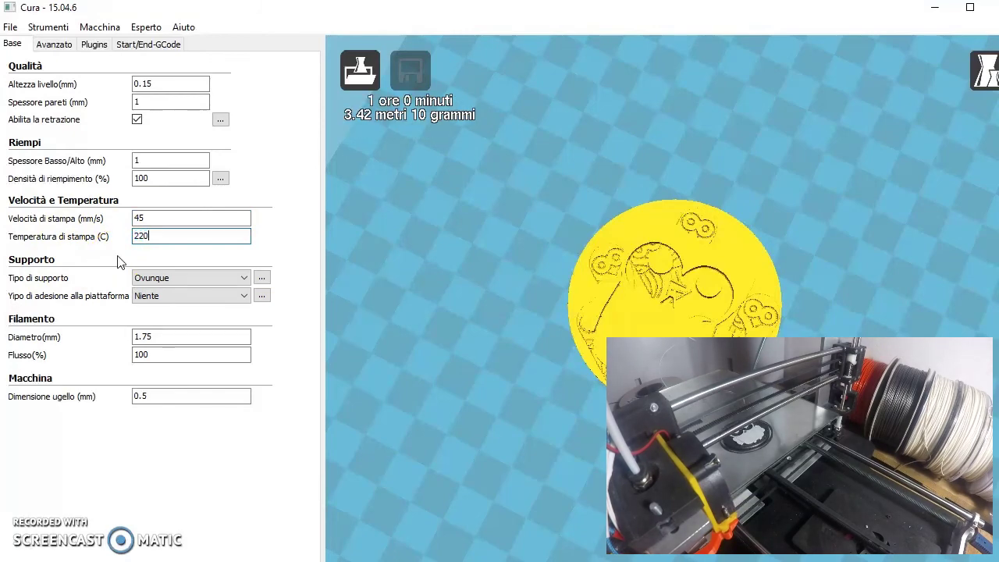
Set the filament flow to 96%.
{"action": "left_click", "coordinate": [136, 278]}
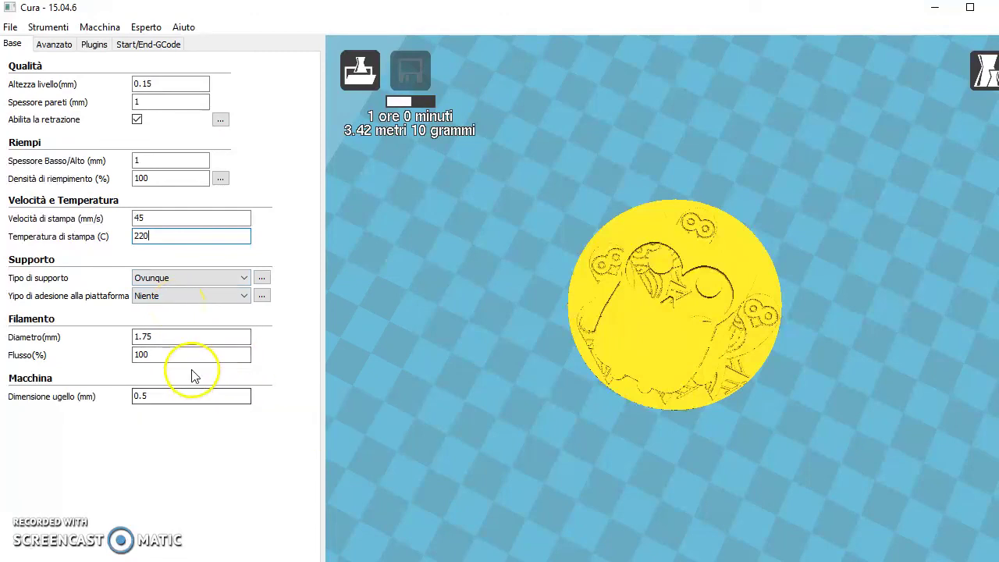
{"action": "left_click", "coordinate": [39, 362]}
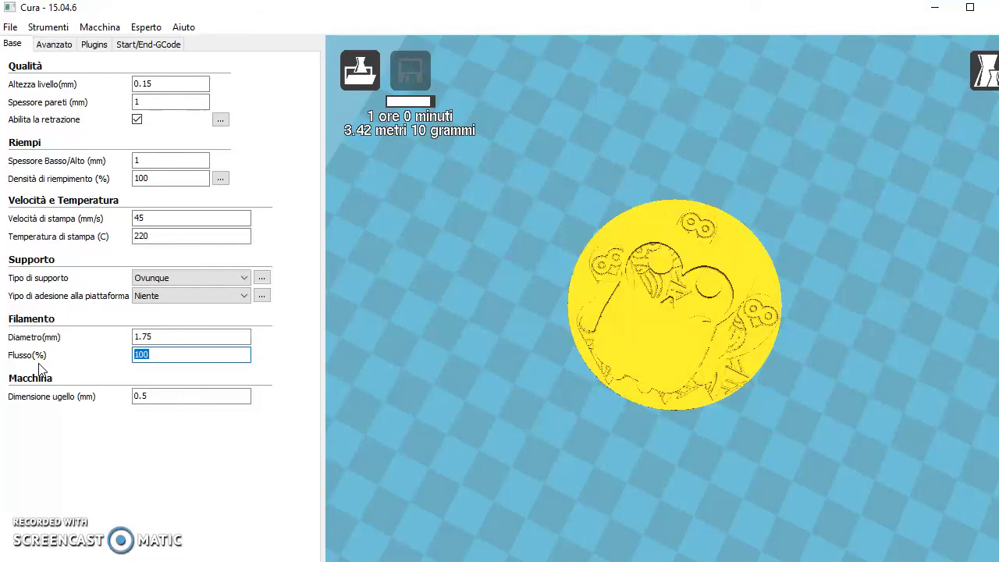
{"action": "type", "text": "96"}
{"action": "left_click", "coordinate": [195, 381]}
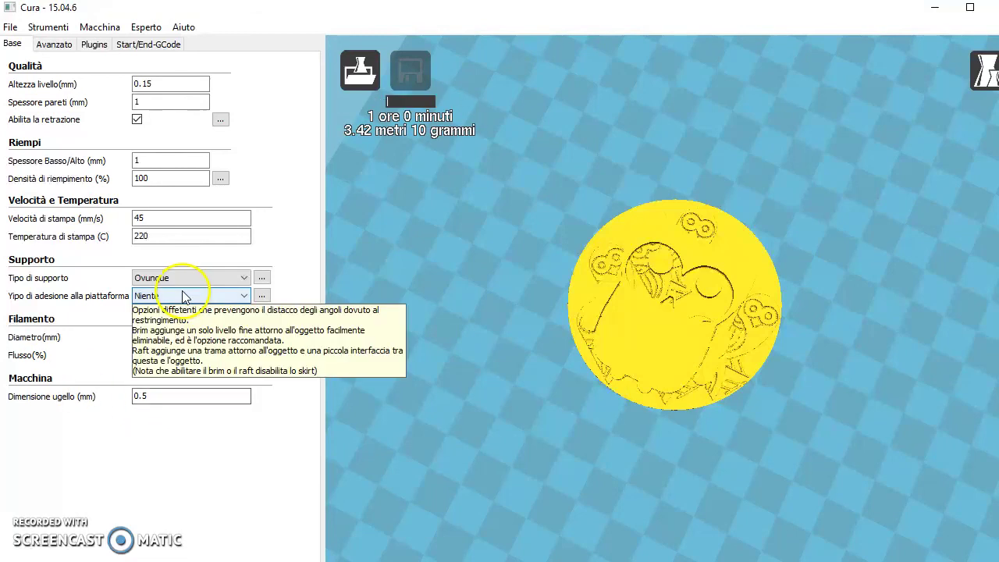
Set the skirt line count to 3 in the platform adhesion options and change the support type.
{"action": "left_click", "coordinate": [262, 297]}
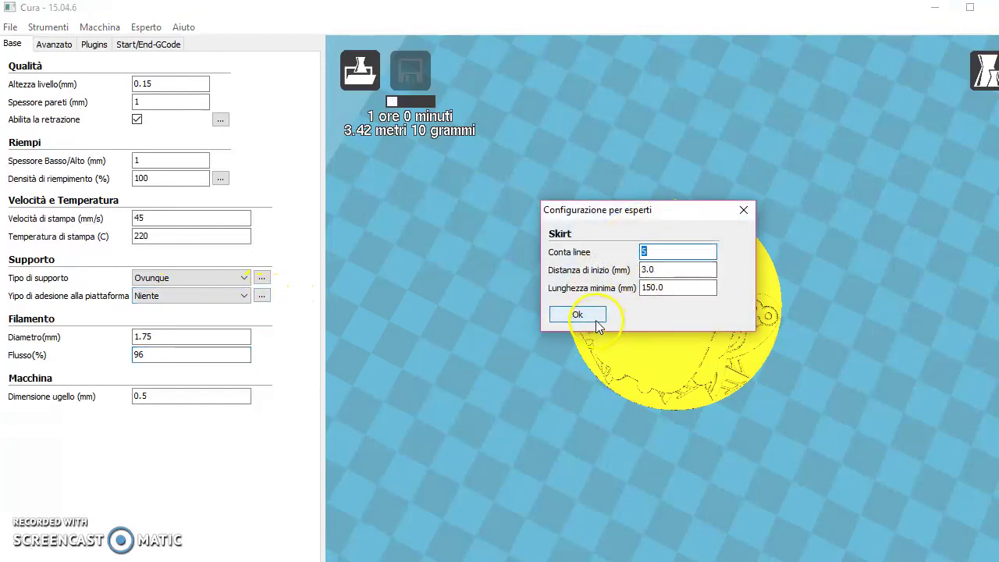
{"action": "mouse_move", "coordinate": [652, 256]}
{"action": "type", "text": "3"}
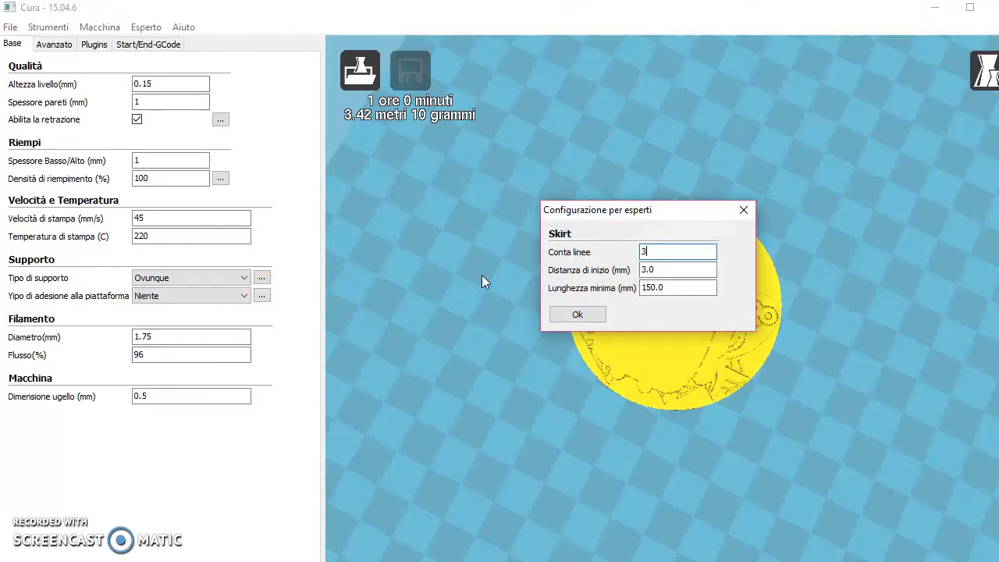
{"action": "left_click", "coordinate": [577, 316]}
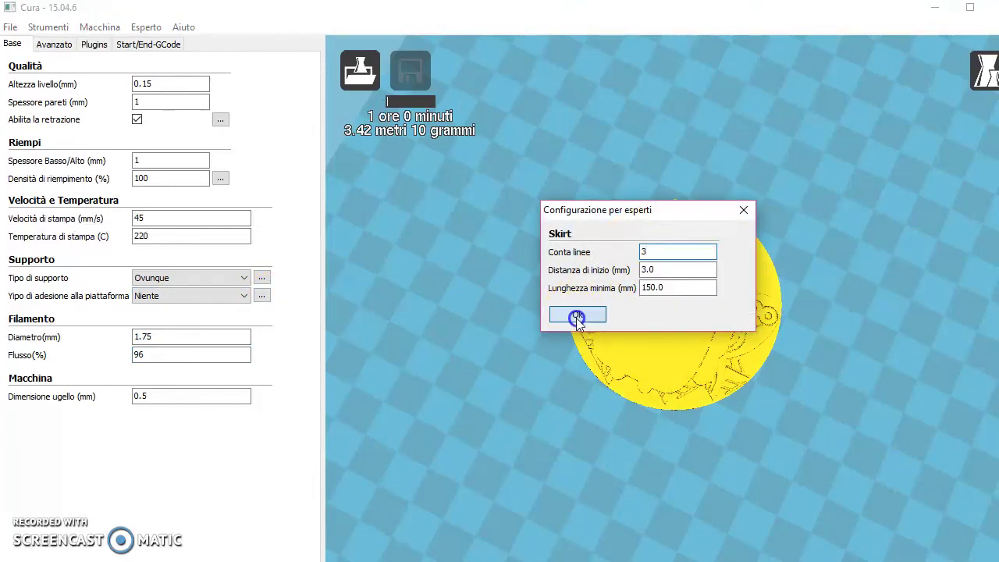
{"action": "left_click", "coordinate": [178, 279]}
{"action": "left_click", "coordinate": [153, 292]}
Review the advanced retraction, initial layer and travel speed settings, and set the bottom layer speed to 30 mm/s.
{"action": "left_click", "coordinate": [69, 45]}
{"action": "double_click", "coordinate": [173, 83]}
{"action": "key", "text": "Tab"}
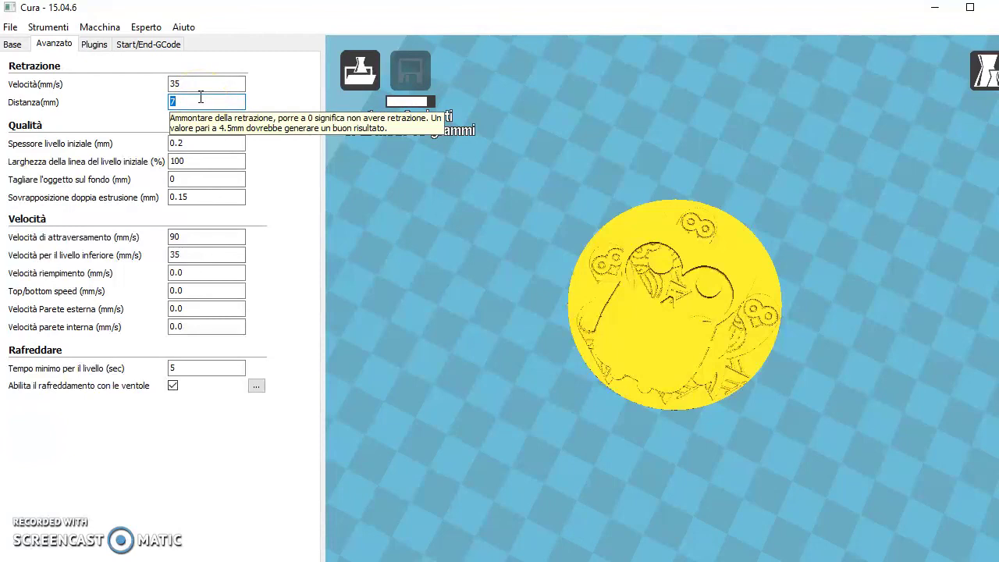
{"action": "double_click", "coordinate": [173, 179]}
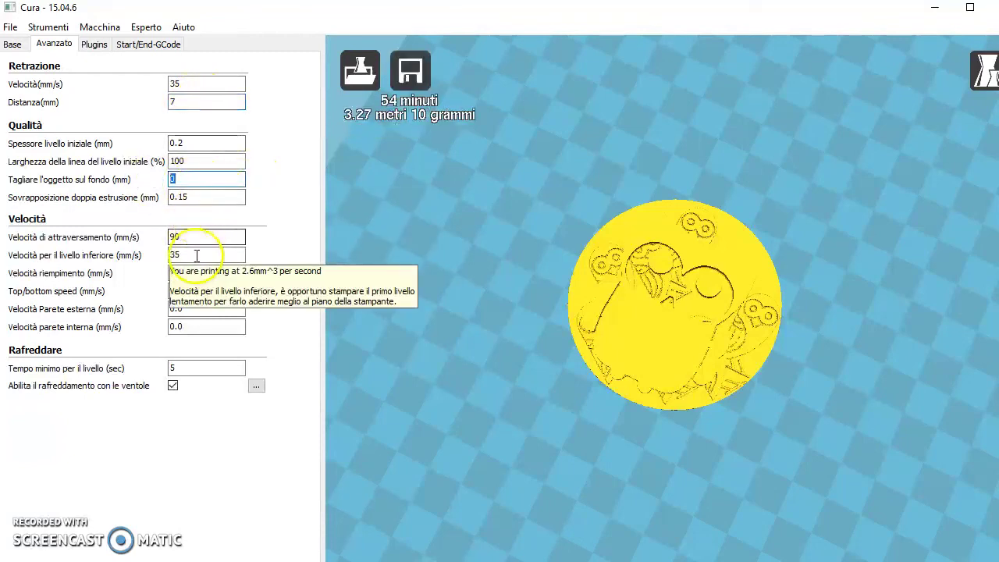
{"action": "left_click", "coordinate": [196, 143]}
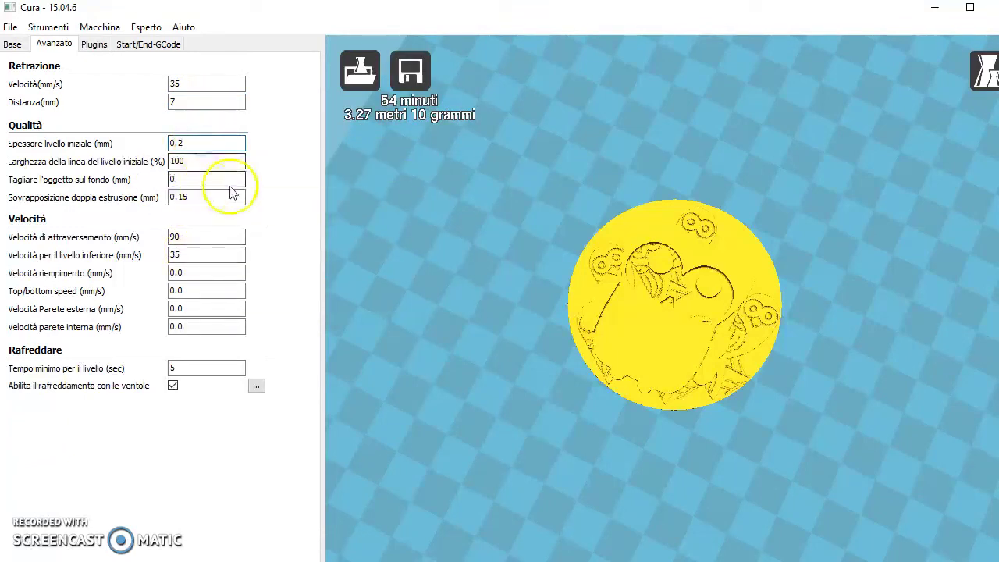
{"action": "double_click", "coordinate": [176, 237]}
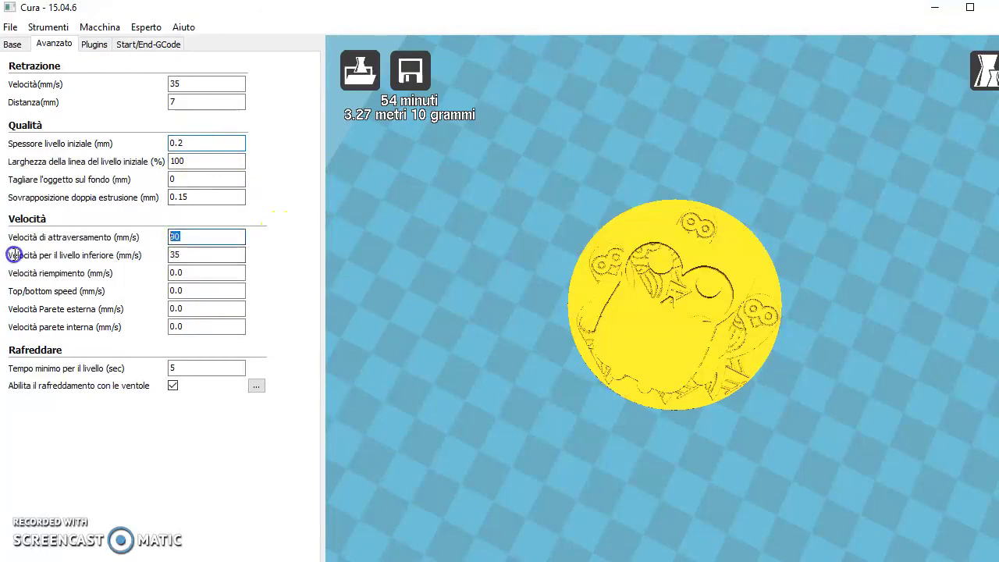
{"action": "double_click", "coordinate": [175, 255]}
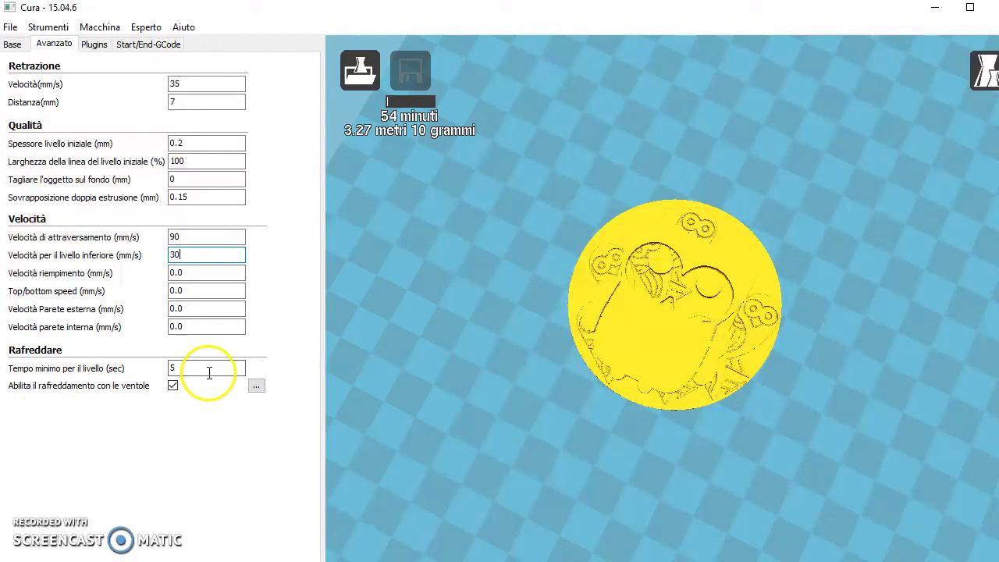
Set both the minimum and maximum fan speed to 35% in the expert cooling settings.
{"action": "left_click", "coordinate": [257, 387]}
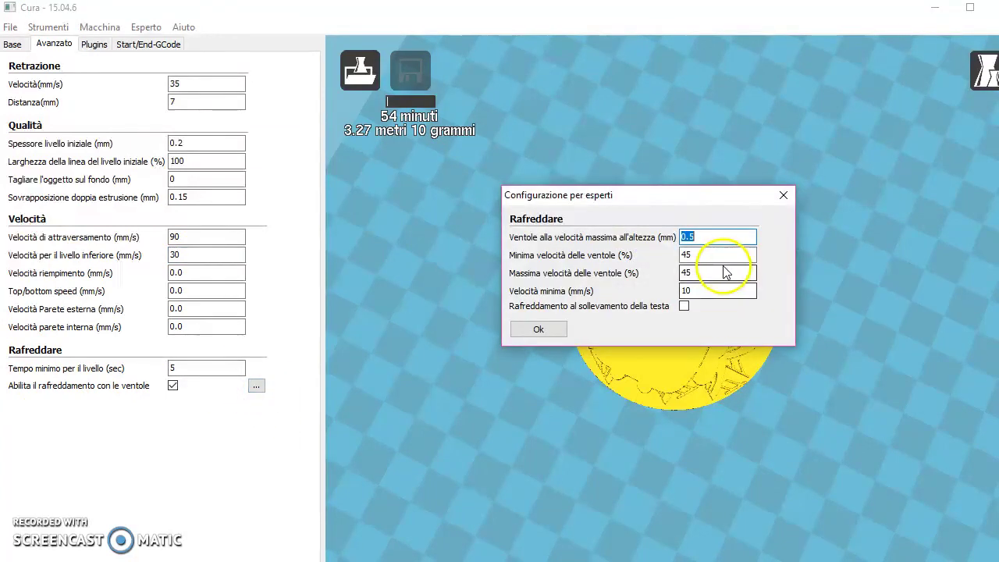
{"action": "left_click", "coordinate": [691, 260]}
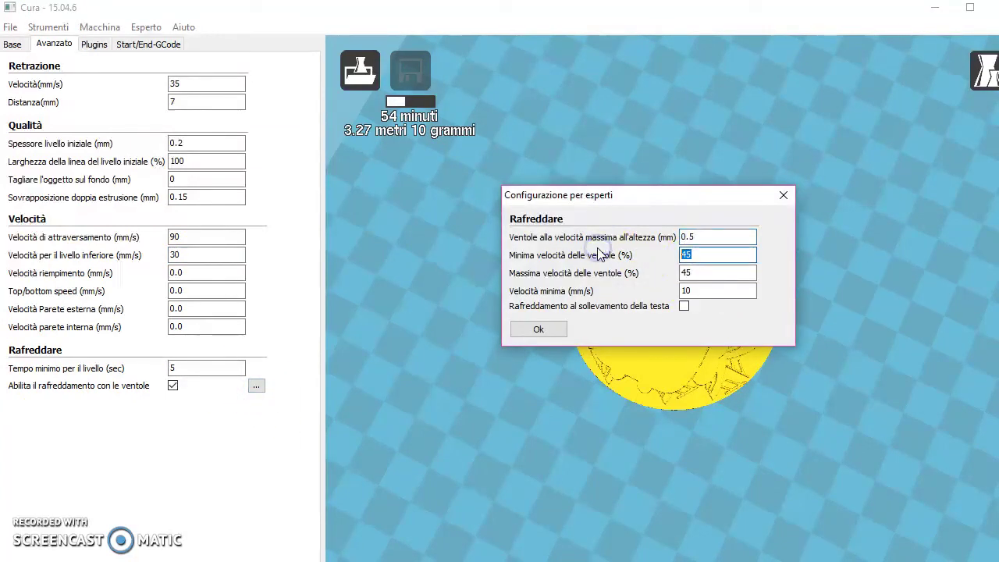
{"action": "double_click", "coordinate": [684, 274]}
{"action": "type", "text": "35"}
{"action": "left_click", "coordinate": [556, 240]}
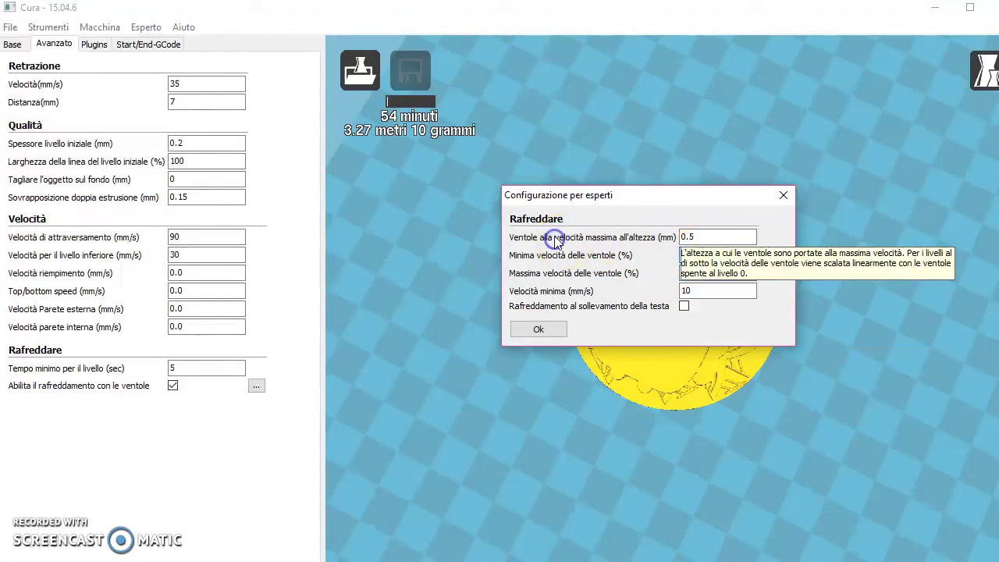
{"action": "left_click", "coordinate": [590, 352]}
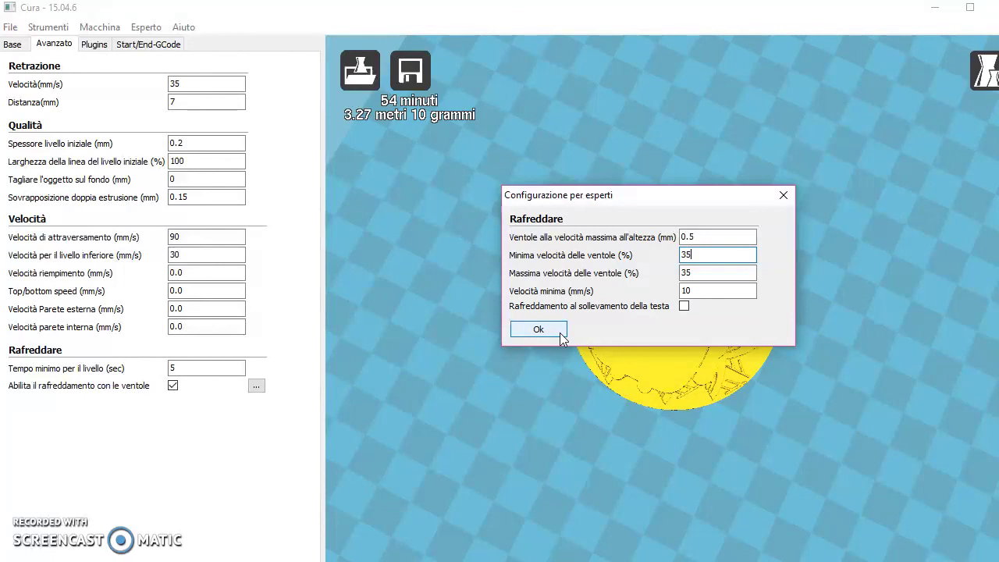
Recheck the minimum and maximum fan speed values and accept the expert cooling settings.
{"action": "double_click", "coordinate": [692, 255]}
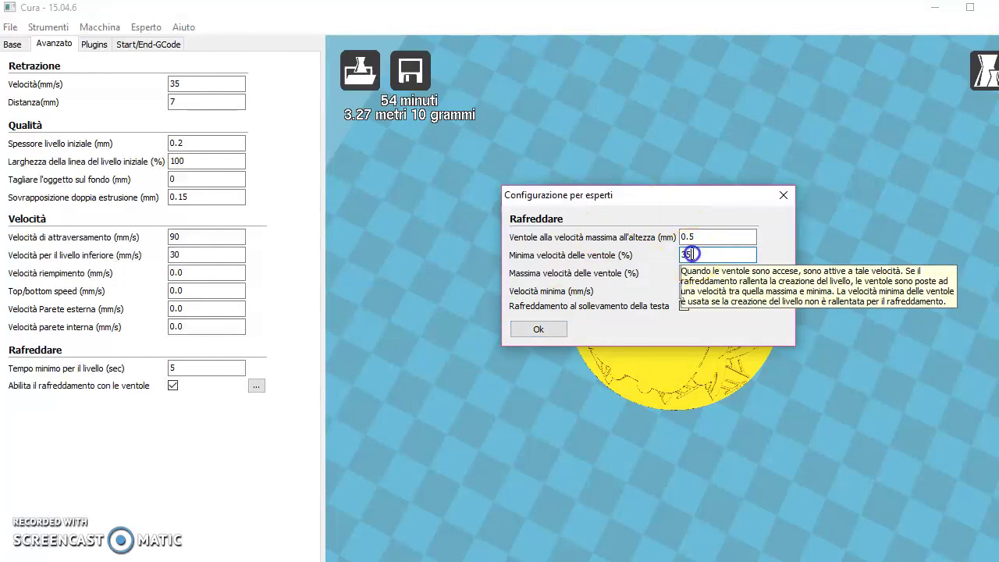
{"action": "key", "text": "Tab"}
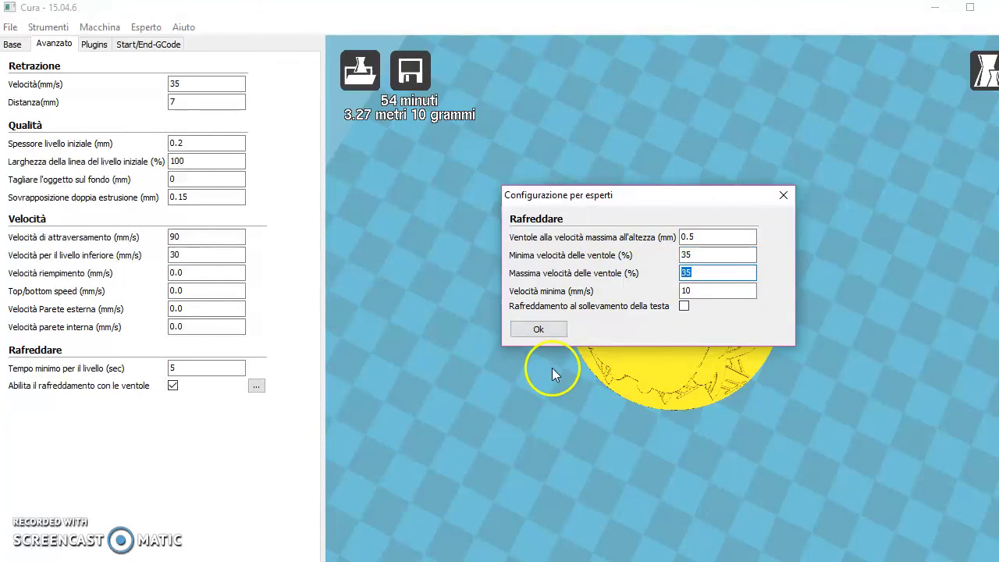
{"action": "left_click", "coordinate": [544, 329]}
Add the Pause at height plugin to the enabled print plugins.
{"action": "left_click", "coordinate": [93, 44]}
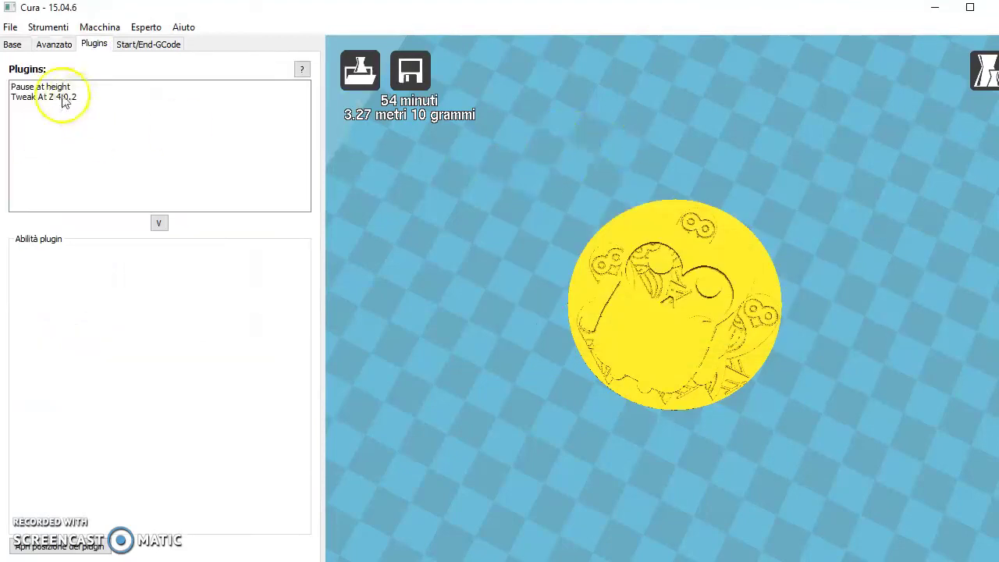
{"action": "left_click", "coordinate": [158, 222]}
{"action": "key", "text": "Return"}
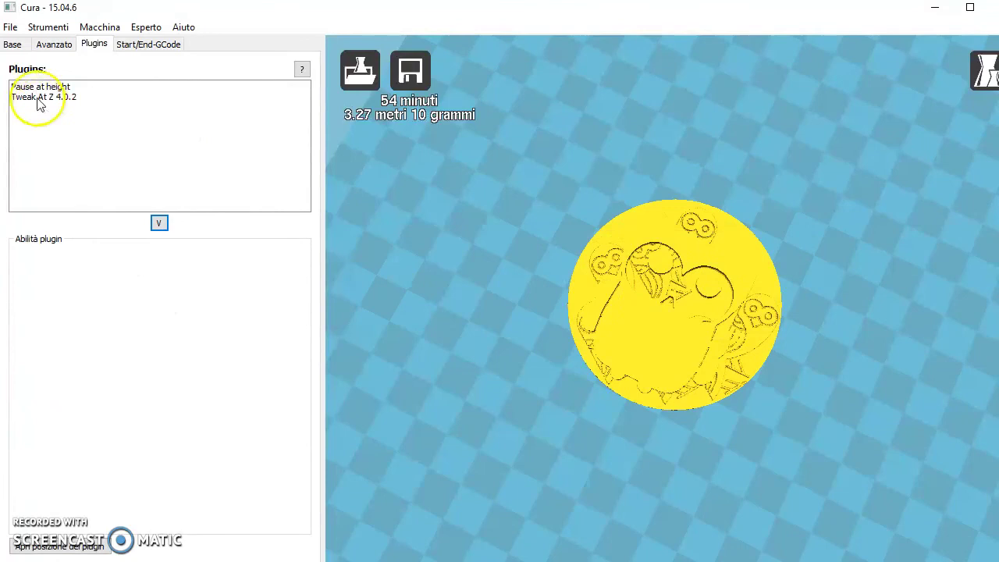
{"action": "left_click", "coordinate": [39, 87]}
{"action": "left_click", "coordinate": [159, 223]}
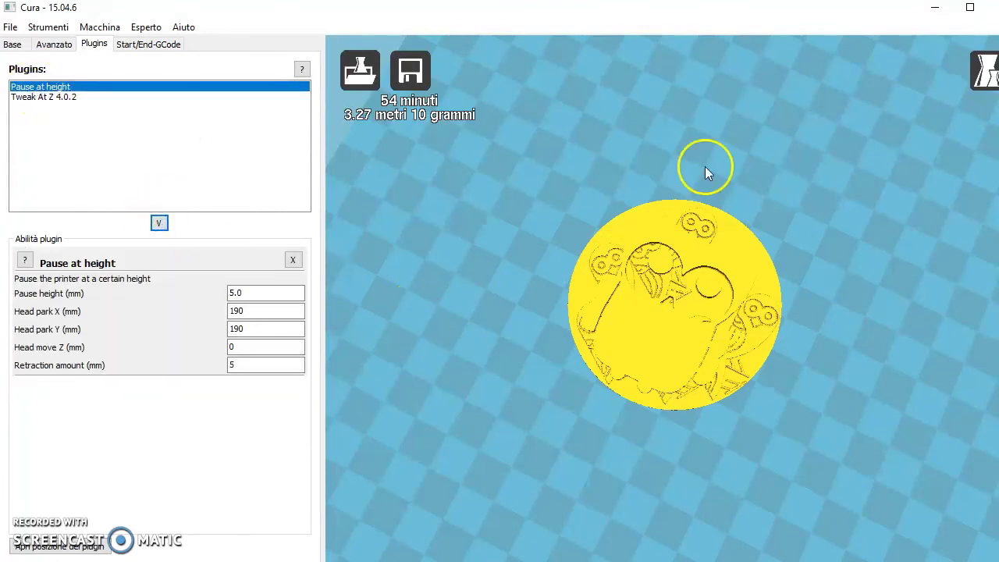
Inspect the sliced disc in the layers view, moving up to the layer that forms the owl figure.
{"action": "left_click", "coordinate": [984, 71]}
{"action": "left_click", "coordinate": [981, 215]}
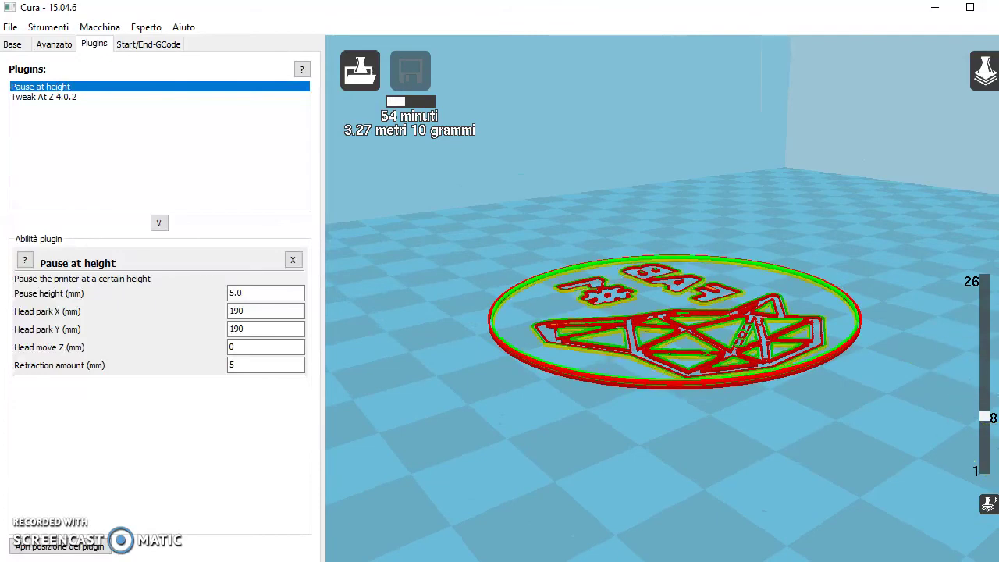
{"action": "left_click_drag", "start_coordinate": [982, 415], "coordinate": [988, 302]}
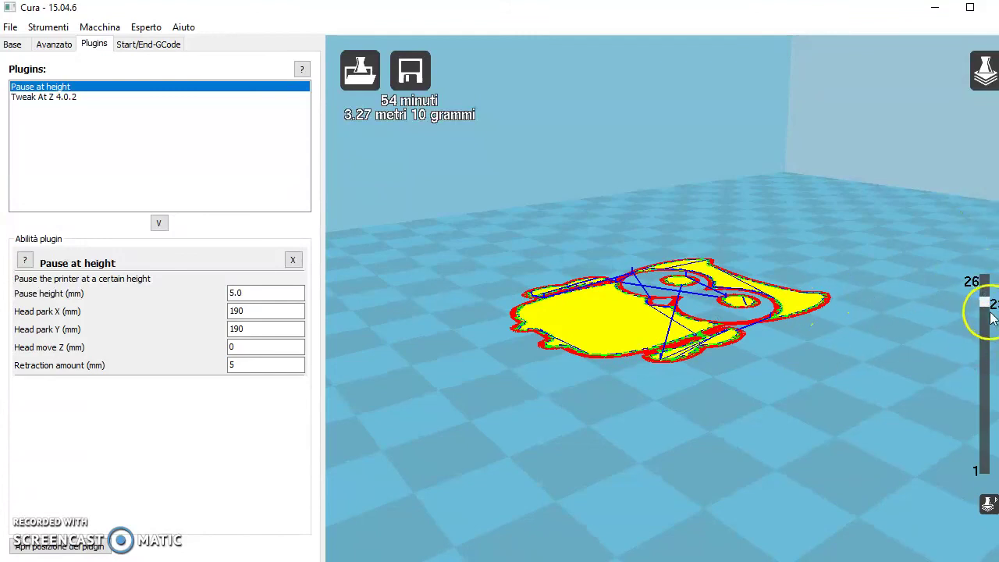
{"action": "mouse_move", "coordinate": [986, 304]}
{"action": "left_mouse_down"}
{"action": "mouse_move", "coordinate": [985, 279]}
{"action": "mouse_move", "coordinate": [988, 303]}
{"action": "left_mouse_up"}
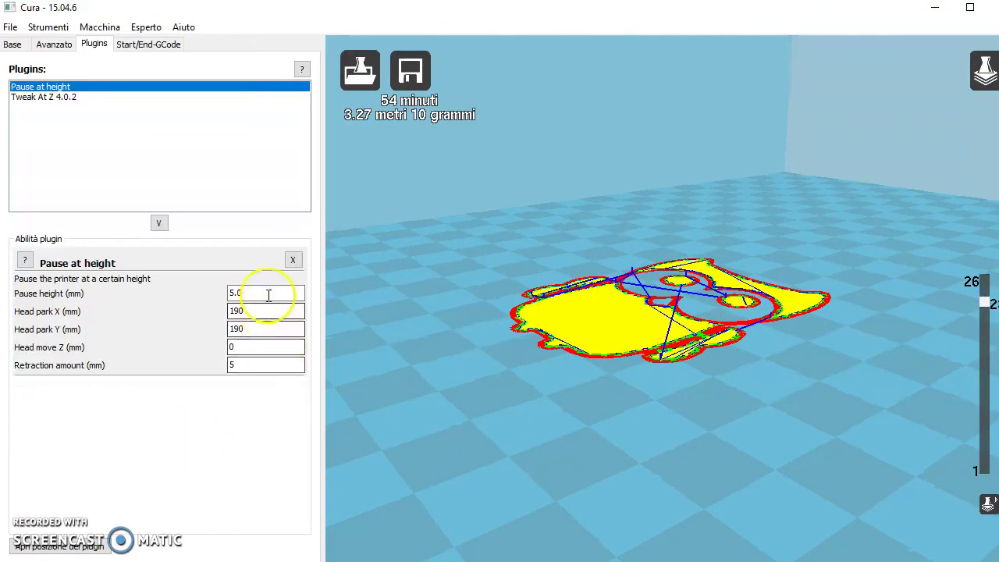
Set the pause height to 3.5 mm in the Pause at height plugin.
{"action": "left_click", "coordinate": [784, 409]}
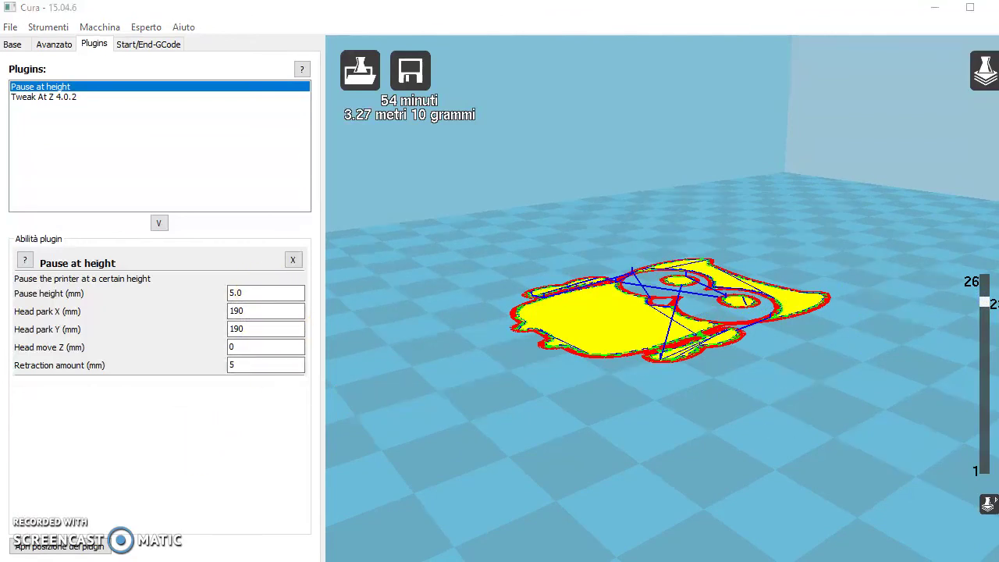
{"action": "left_click", "coordinate": [232, 292]}
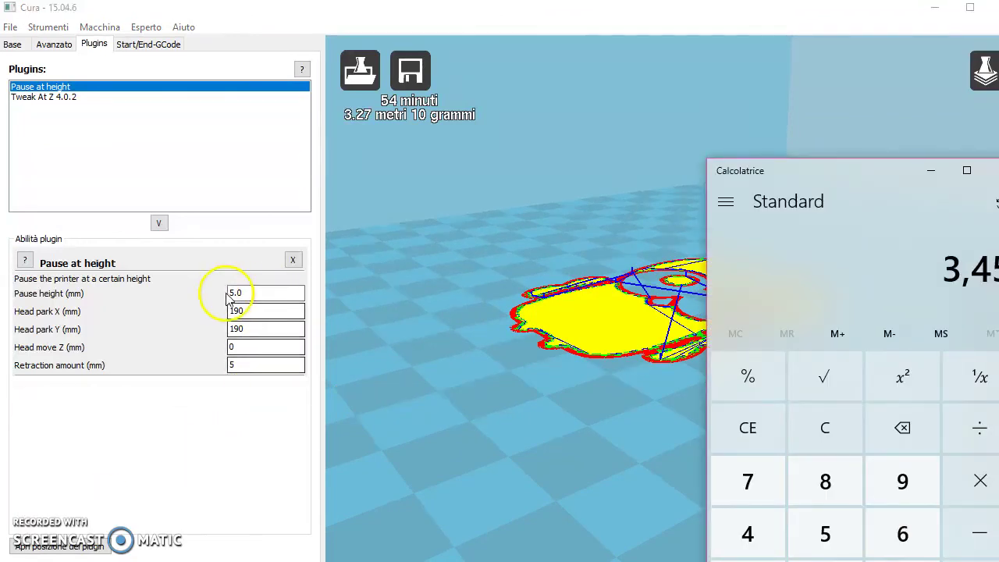
{"action": "left_click", "coordinate": [33, 285]}
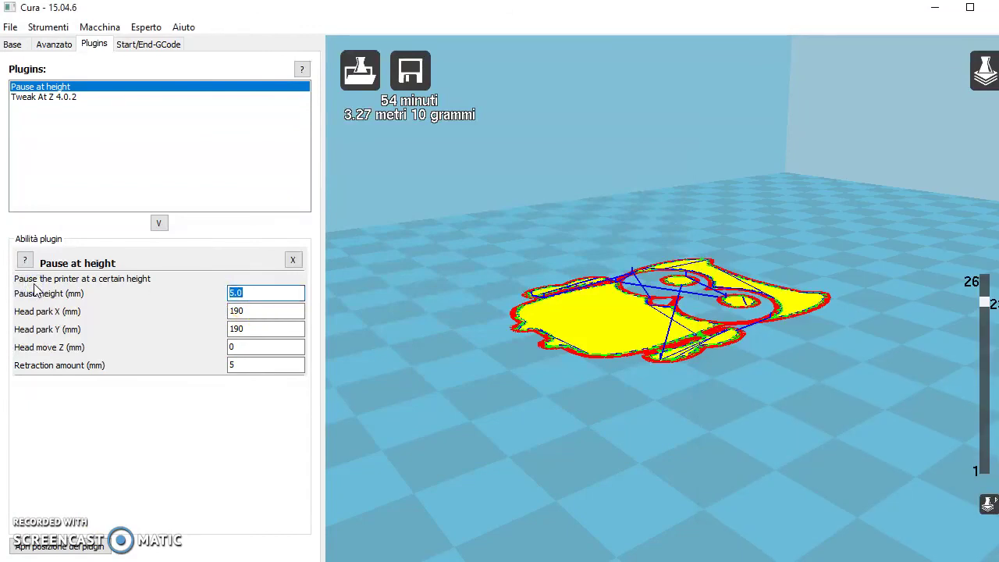
{"action": "type", "text": "3."}
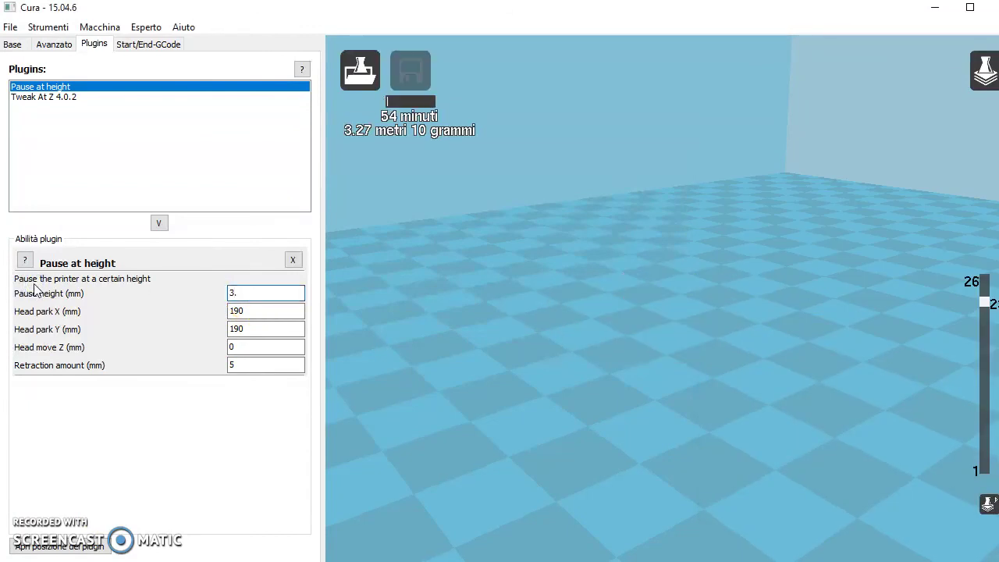
{"action": "type", "text": "5"}
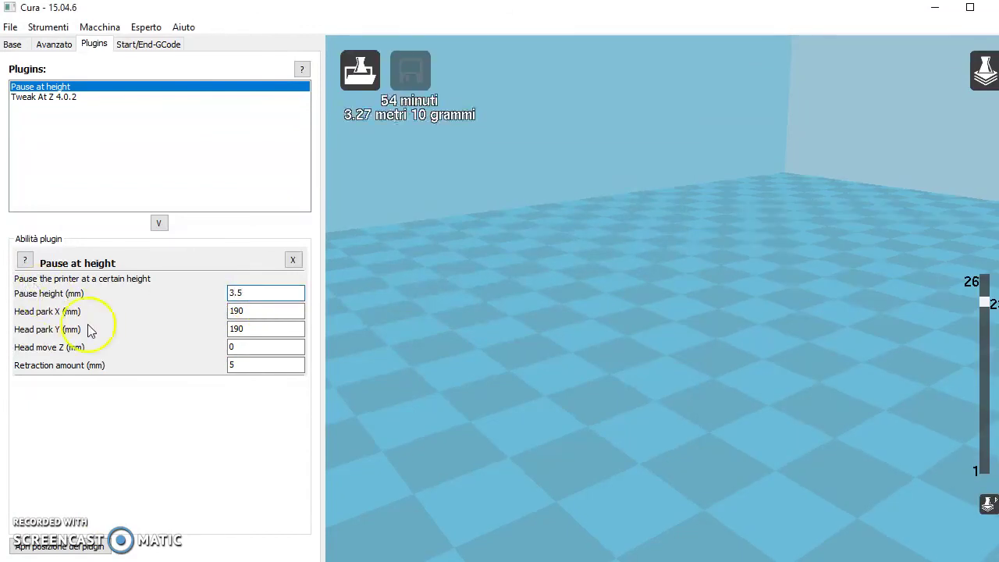
{"action": "left_click", "coordinate": [257, 365]}
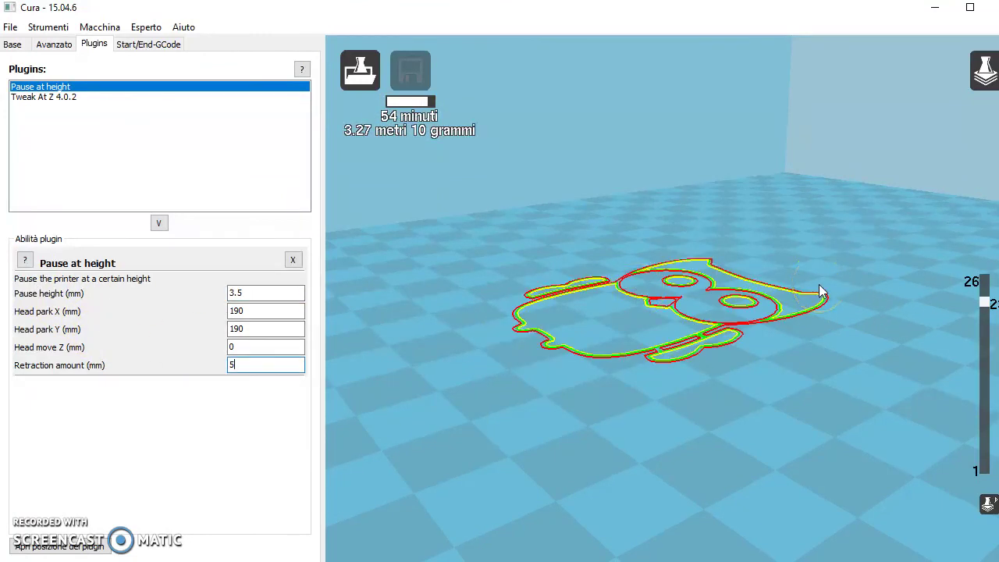
Examine the print head's travel path to the park position across the whole build plate.
{"action": "left_click_drag", "start_coordinate": [819, 286], "coordinate": [851, 320]}
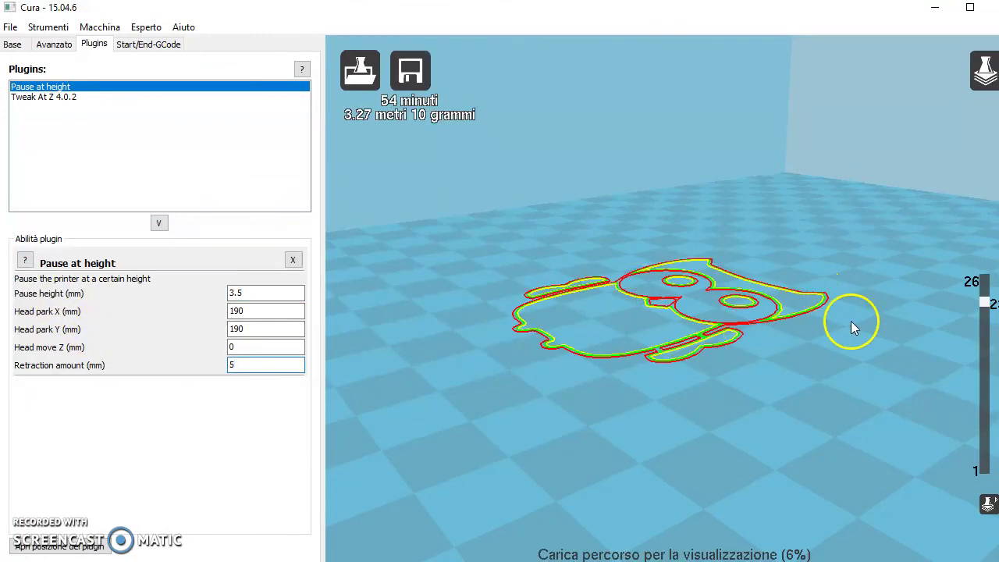
{"action": "right_click_drag", "start_coordinate": [774, 367], "coordinate": [715, 347]}
{"action": "scroll", "coordinate": [691, 381], "scroll_direction": "down", "scroll_amount": 3}
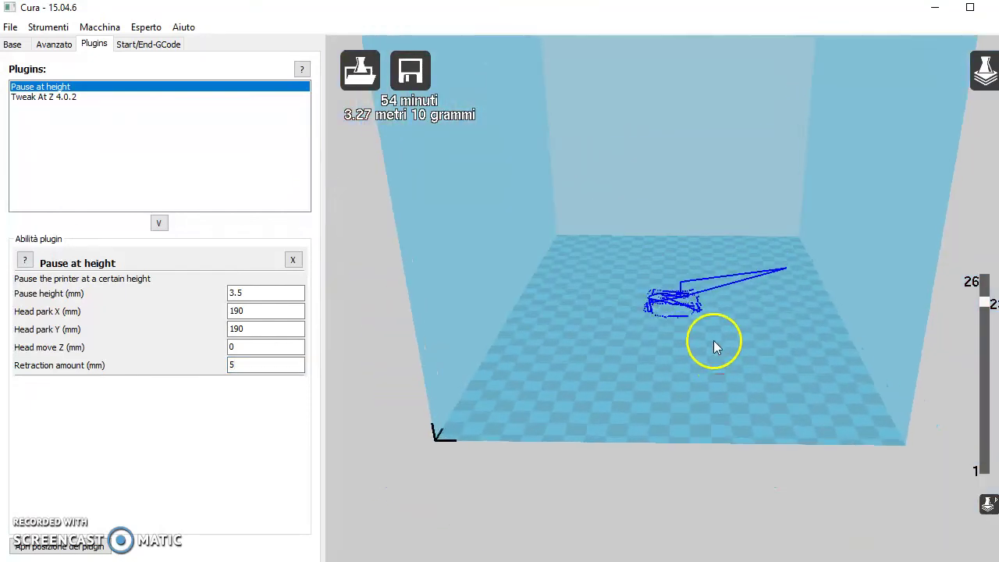
Return to the normal model view and move the disc towards the front of the build plate.
{"action": "left_click", "coordinate": [985, 70]}
{"action": "left_click", "coordinate": [961, 86]}
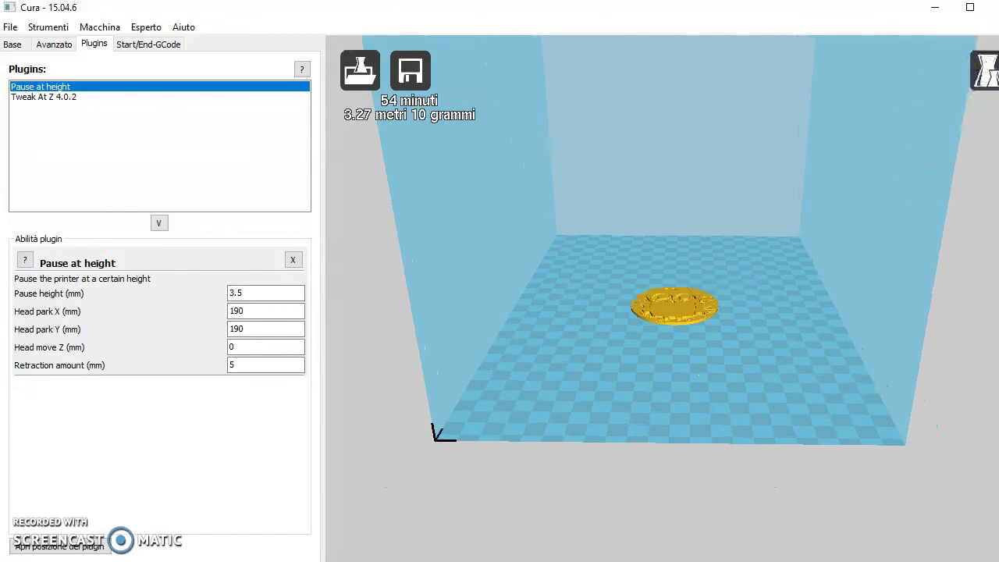
{"action": "left_click_drag", "start_coordinate": [681, 308], "coordinate": [680, 391]}
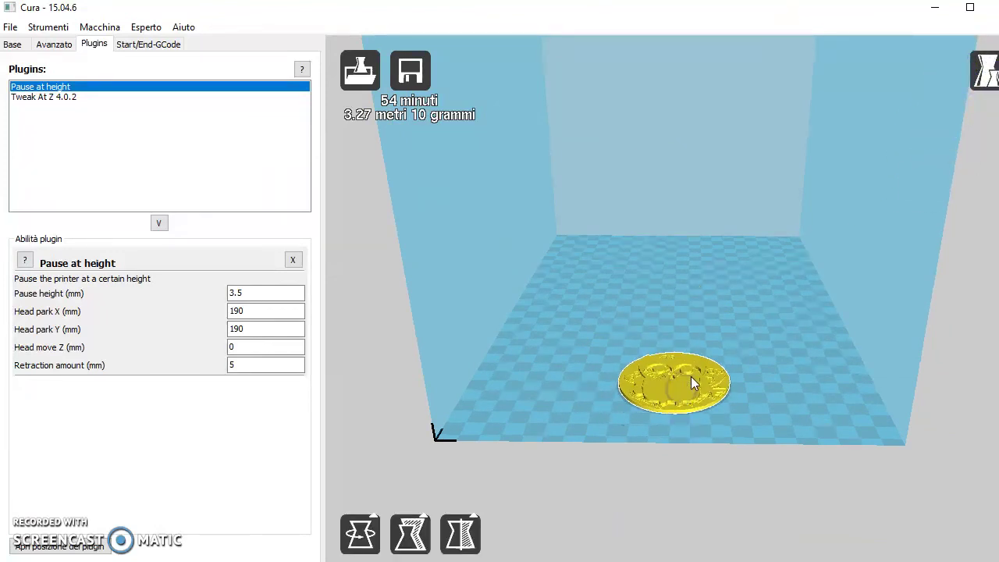
{"action": "left_click", "coordinate": [674, 269]}
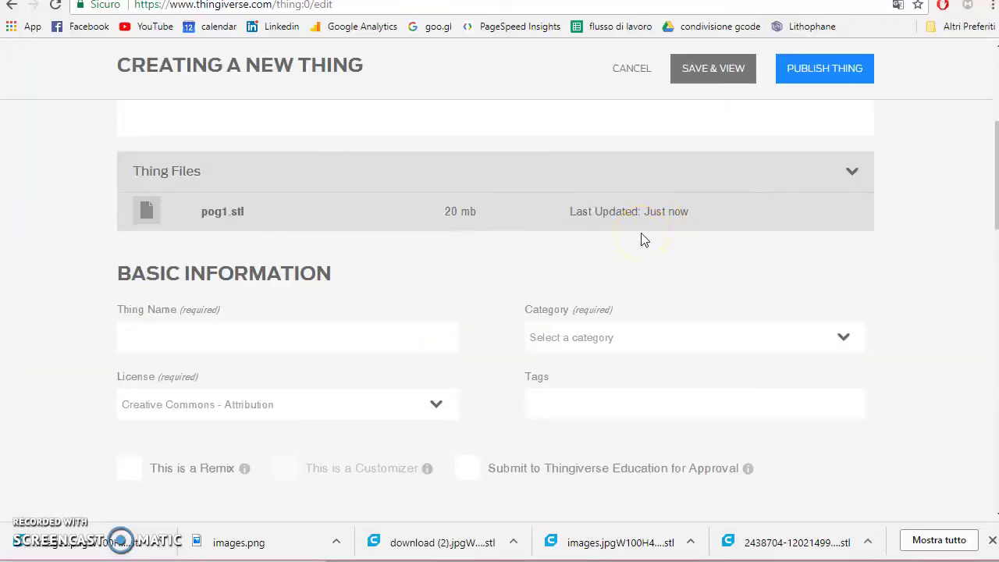
On the Thingiverse form for the uploaded pog1.stl, name the thing "POG Games Owl - #1".
{"action": "scroll", "coordinate": [490, 305], "scroll_direction": "up", "scroll_amount": 3}
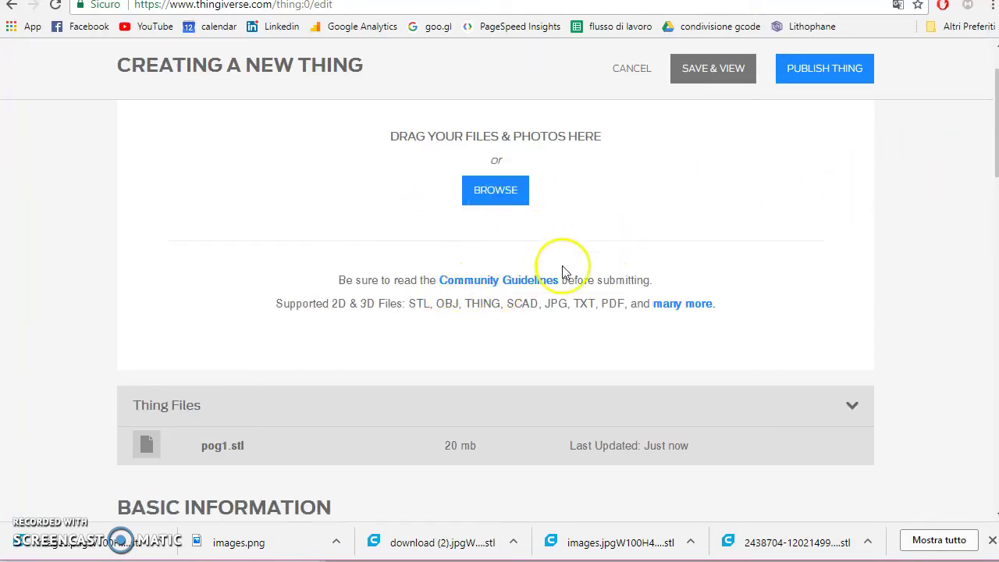
{"action": "scroll", "coordinate": [502, 304], "scroll_direction": "down", "scroll_amount": 1}
{"action": "scroll", "coordinate": [522, 408], "scroll_direction": "down", "scroll_amount": 2}
{"action": "left_click", "coordinate": [157, 339]}
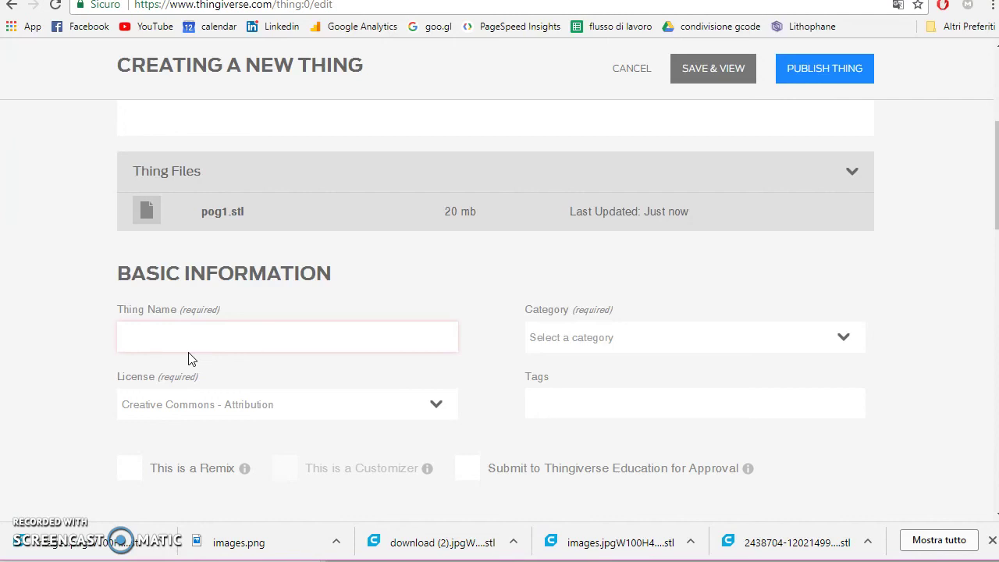
{"action": "left_click", "coordinate": [219, 351]}
{"action": "type", "text": "POG Games - "}
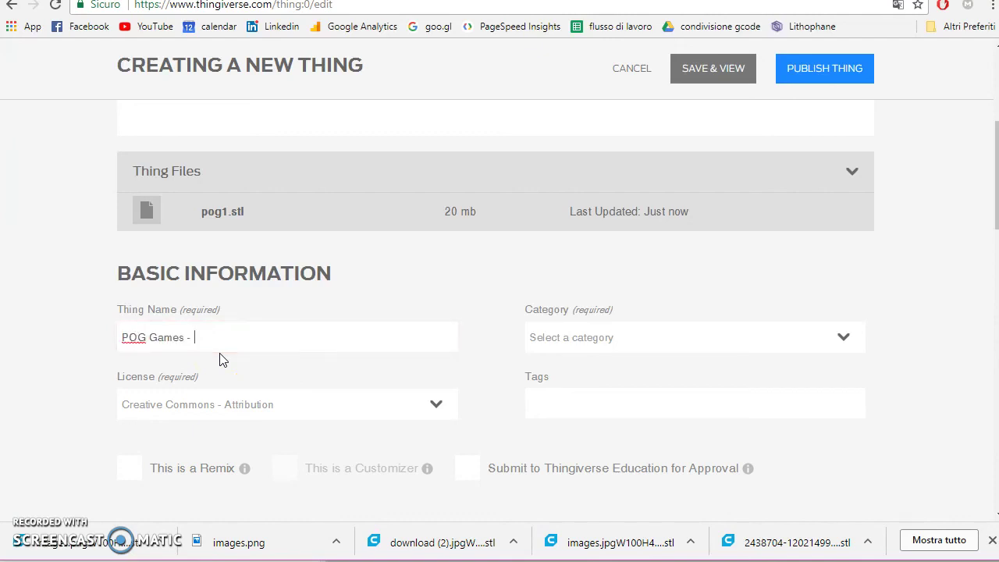
{"action": "type", "text": "#1"}
{"action": "left_click", "coordinate": [184, 338]}
{"action": "type", "text": "Owl"}
Set the thing's category to Games and its license to Creative Commons - Attribution.
{"action": "left_click", "coordinate": [591, 338]}
{"action": "scroll", "coordinate": [597, 449], "scroll_direction": "down", "scroll_amount": 2}
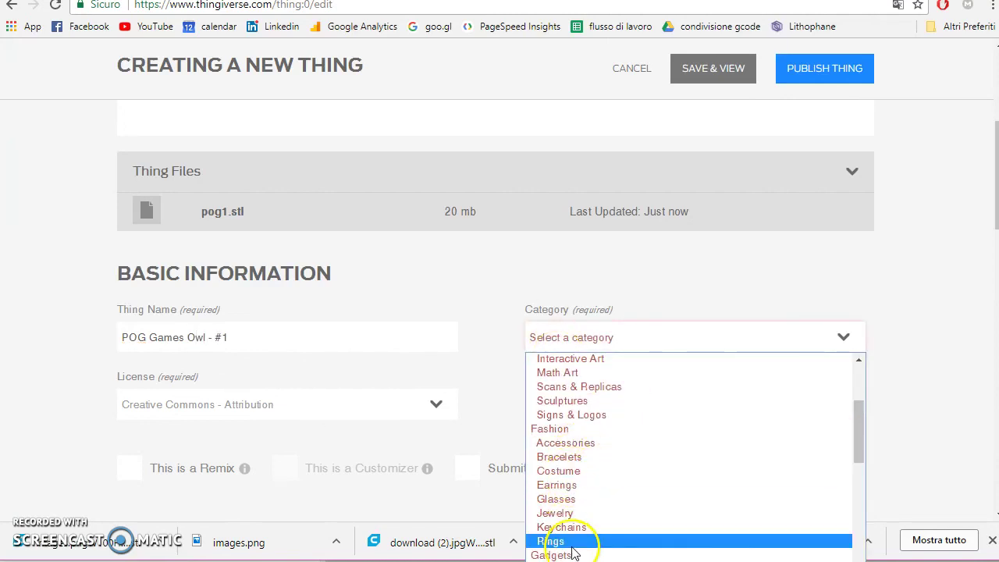
{"action": "scroll", "coordinate": [568, 547], "scroll_direction": "down", "scroll_amount": 2}
{"action": "scroll", "coordinate": [558, 538], "scroll_direction": "down", "scroll_amount": 2}
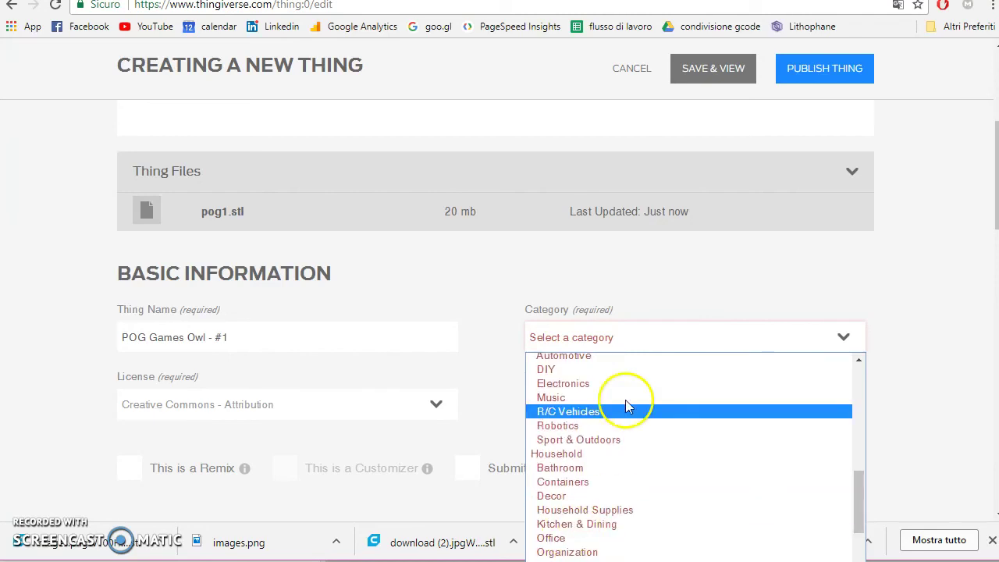
{"action": "type", "text": "games"}
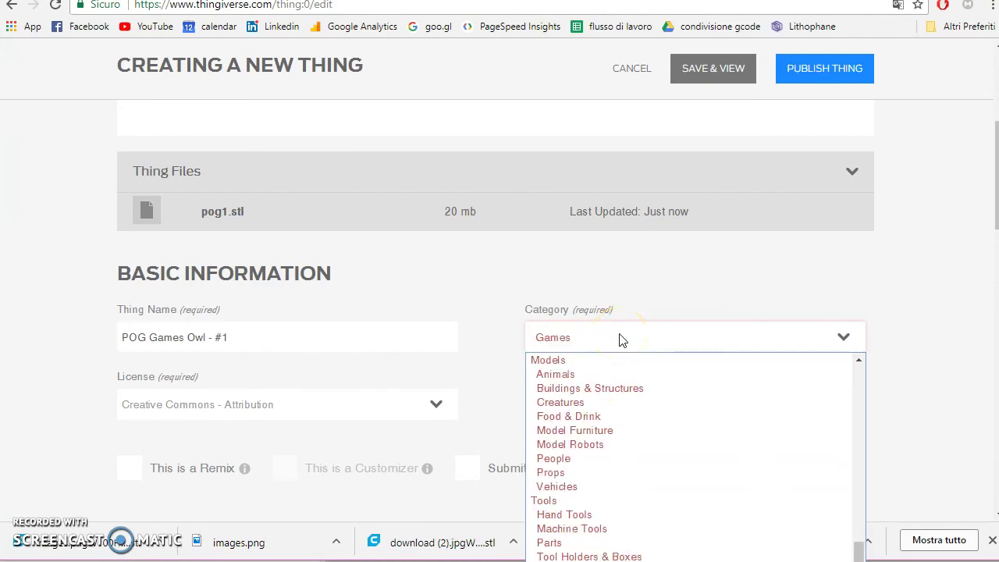
{"action": "key", "text": "Return"}
{"action": "left_click", "coordinate": [246, 405]}
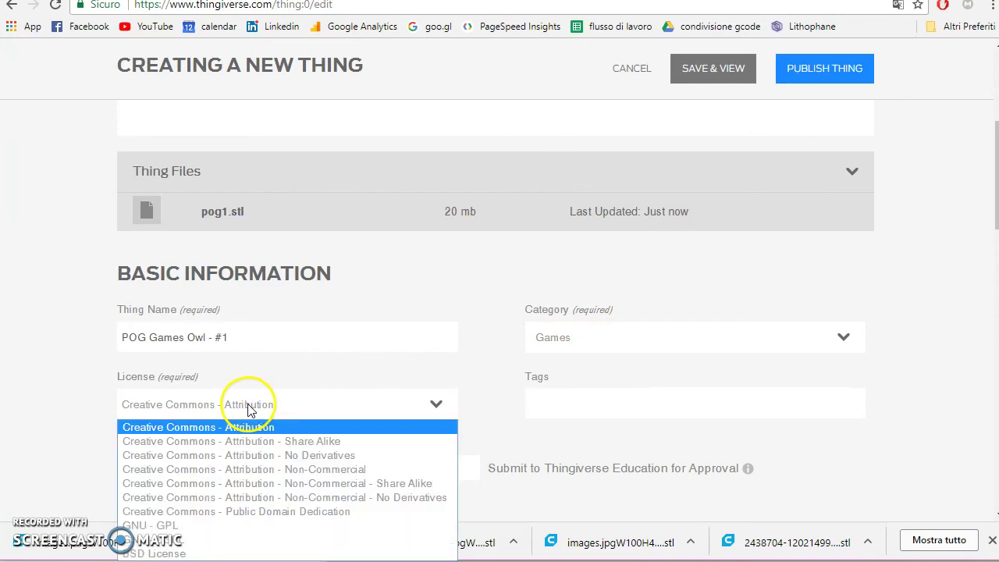
{"action": "left_click", "coordinate": [258, 430]}
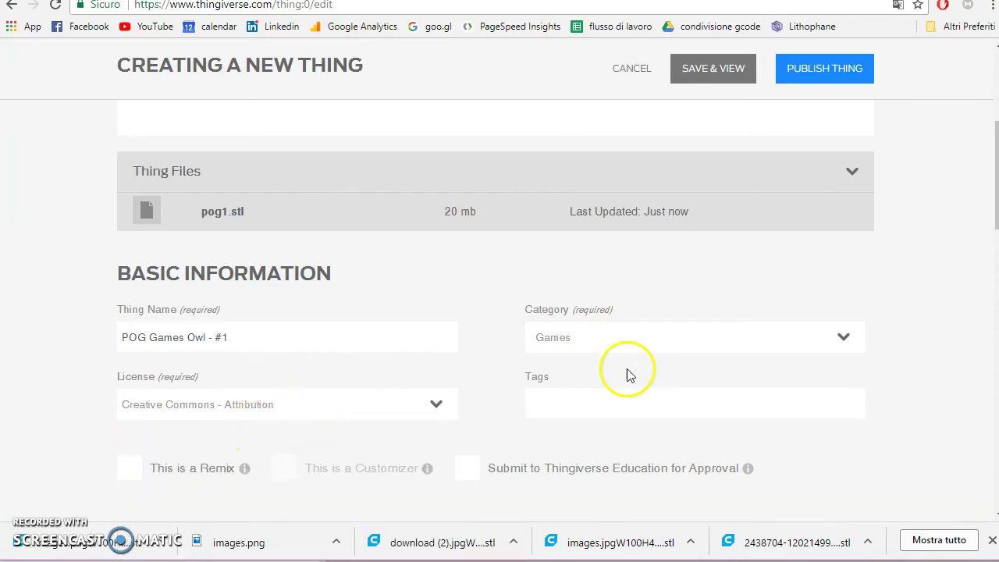
Tag the thing with pog, games, owl and toys.
{"action": "left_click", "coordinate": [584, 410]}
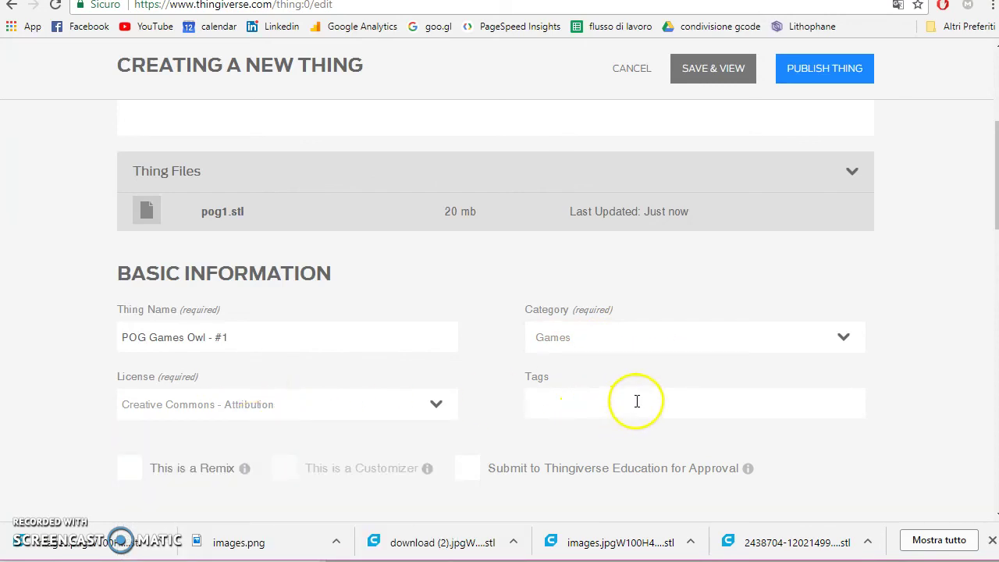
{"action": "type", "text": "pog"}
{"action": "key", "text": "Return"}
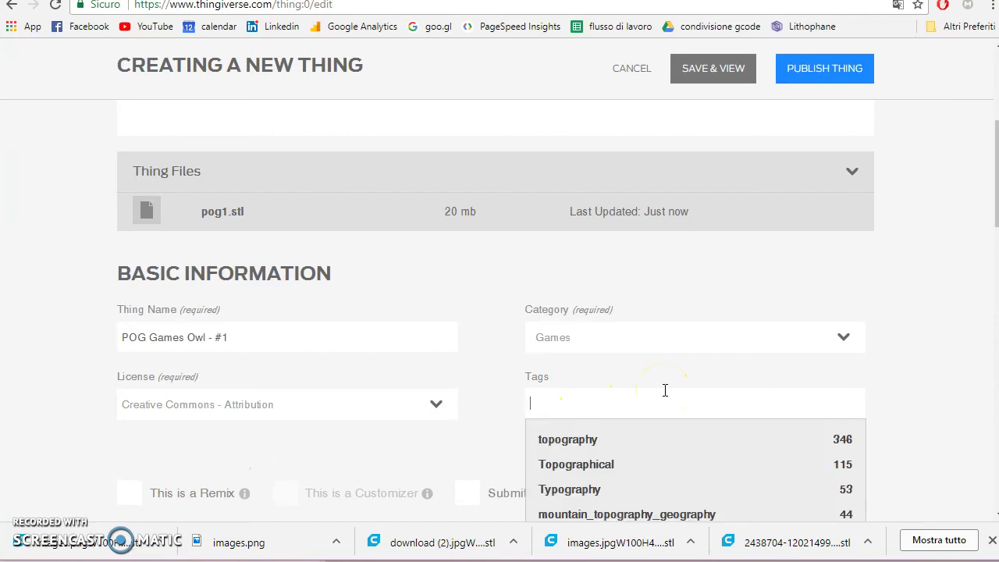
{"action": "type", "text": "games"}
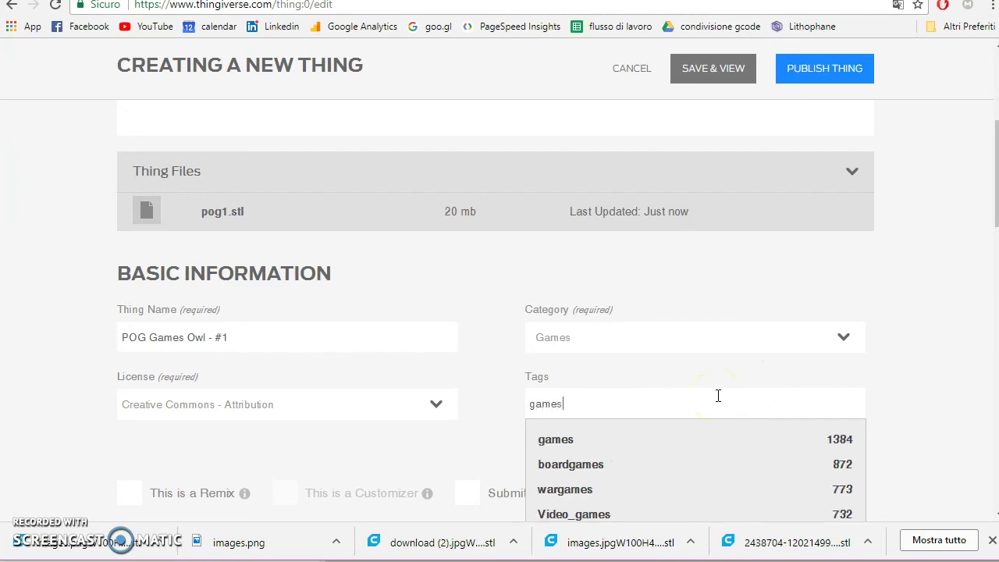
{"action": "key", "text": "Return"}
{"action": "left_click", "coordinate": [758, 403]}
{"action": "type", "text": "toy"}
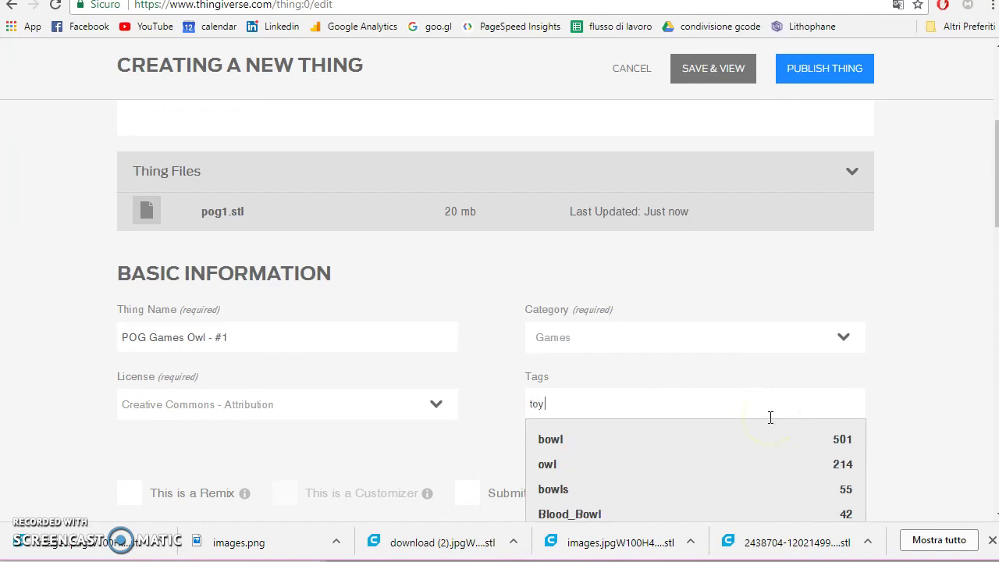
{"action": "type", "text": "s"}
{"action": "key", "text": "Return"}
Add the further tags gadget, kids and for_Kids to the thing.
{"action": "scroll", "coordinate": [671, 375], "scroll_direction": "down", "scroll_amount": 1}
{"action": "left_click", "coordinate": [580, 328]}
{"action": "type", "text": "gadget"}
{"action": "key", "text": "Return"}
{"action": "type", "text": "kids"}
{"action": "key", "text": "Return"}
{"action": "left_click", "coordinate": [600, 328]}
{"action": "type", "text": "f"}
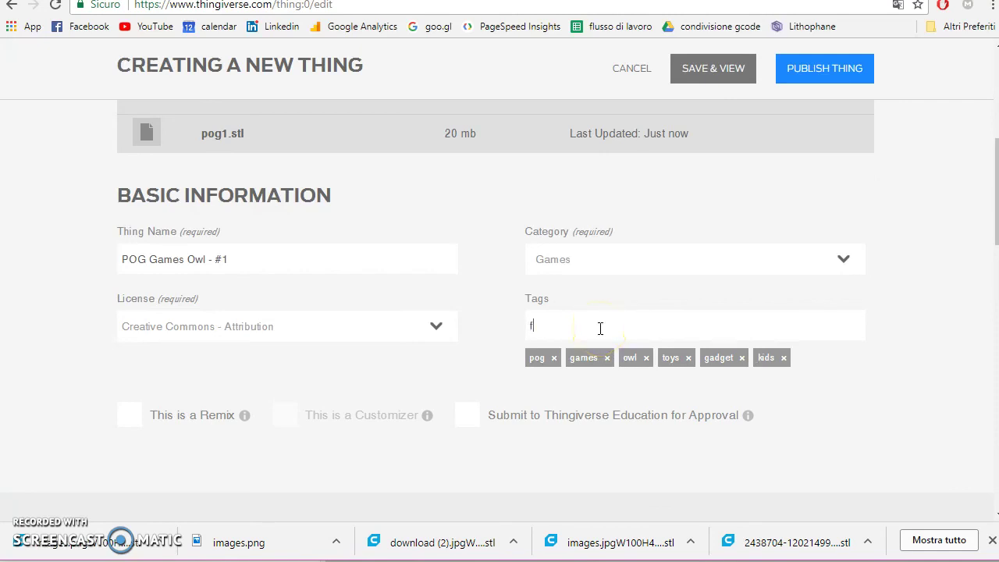
{"action": "type", "text": "or_k"}
{"action": "left_click", "coordinate": [598, 353]}
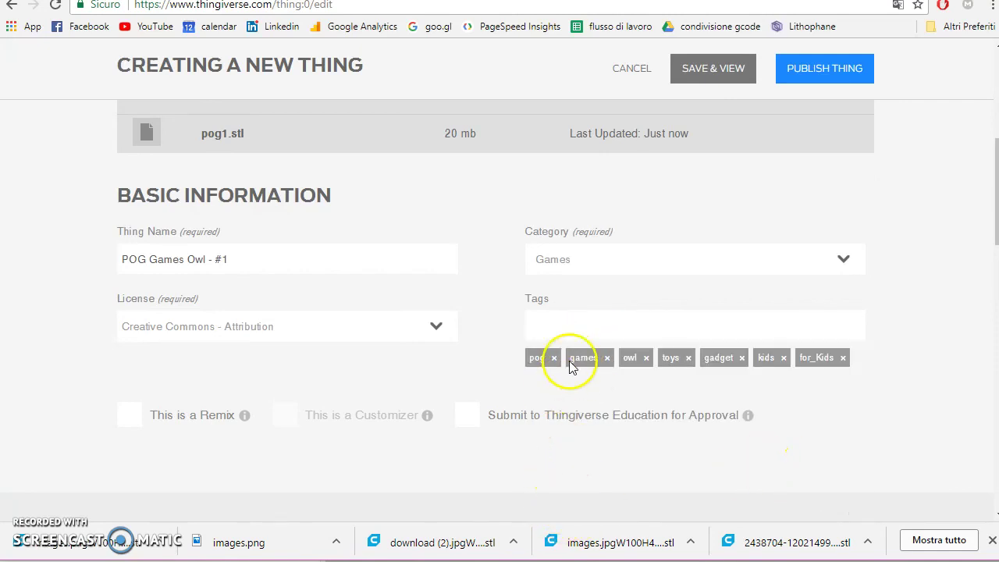
Begin the summary with "Gioco per ragazzi. Riscopri il divertimento dei POG." and "Un gioco che non costa niente e farà felice il tuo ragazzo.".
{"action": "scroll", "coordinate": [496, 382], "scroll_direction": "down", "scroll_amount": 2}
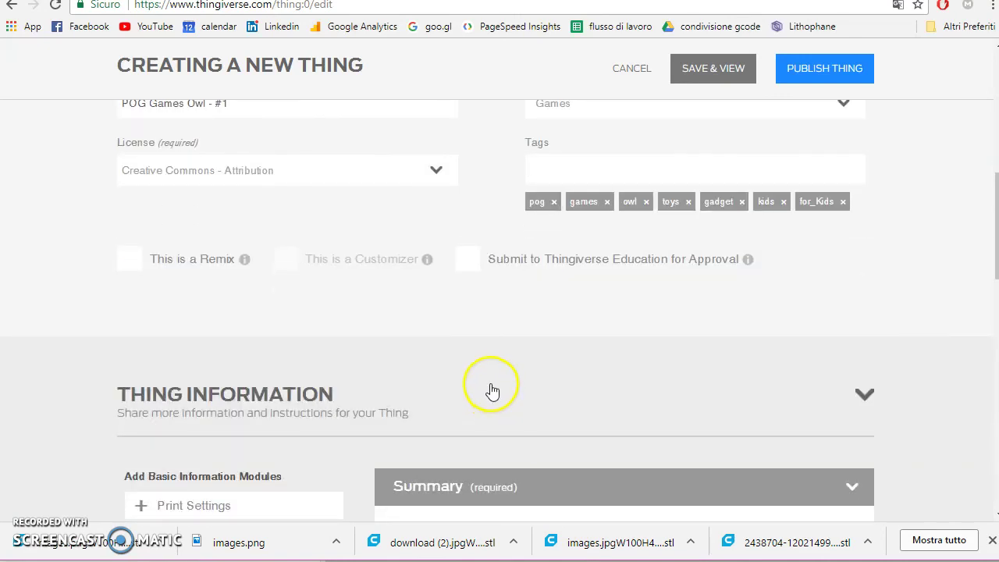
{"action": "scroll", "coordinate": [480, 382], "scroll_direction": "down", "scroll_amount": 2}
{"action": "scroll", "coordinate": [486, 313], "scroll_direction": "down", "scroll_amount": 1}
{"action": "left_click", "coordinate": [477, 321]}
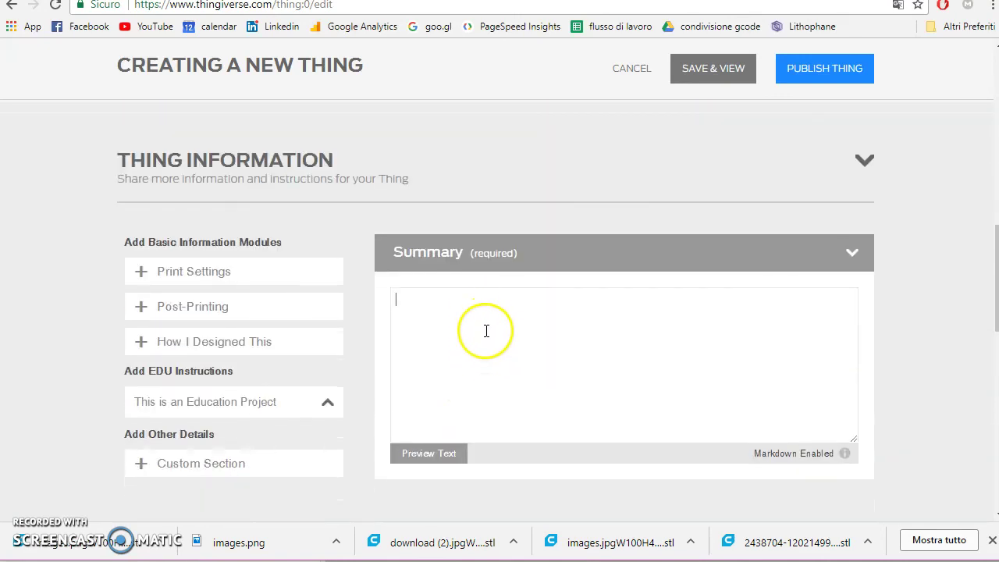
{"action": "scroll", "coordinate": [493, 359], "scroll_direction": "up", "scroll_amount": 4}
{"action": "scroll", "coordinate": [492, 364], "scroll_direction": "down", "scroll_amount": 3}
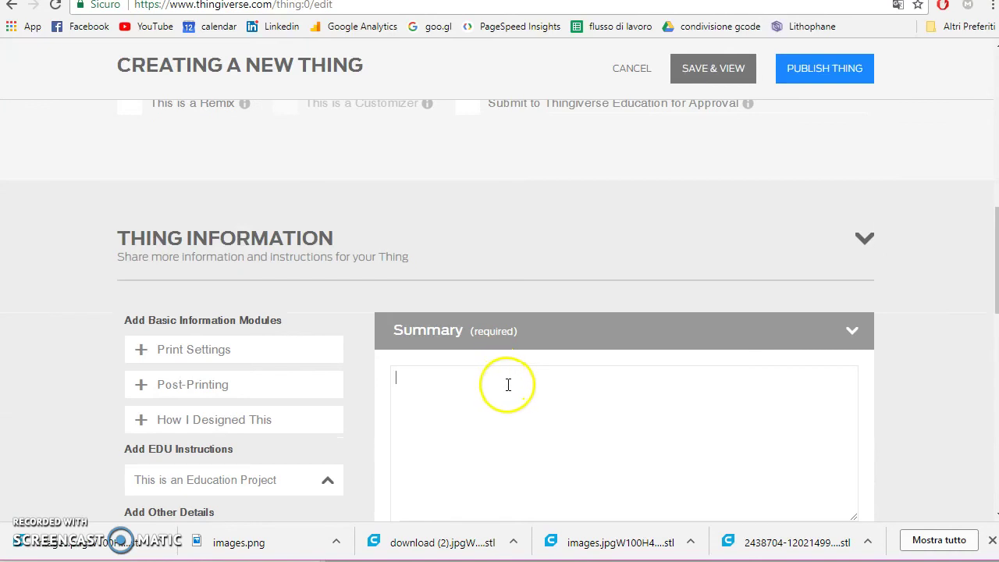
{"action": "left_click", "coordinate": [508, 385]}
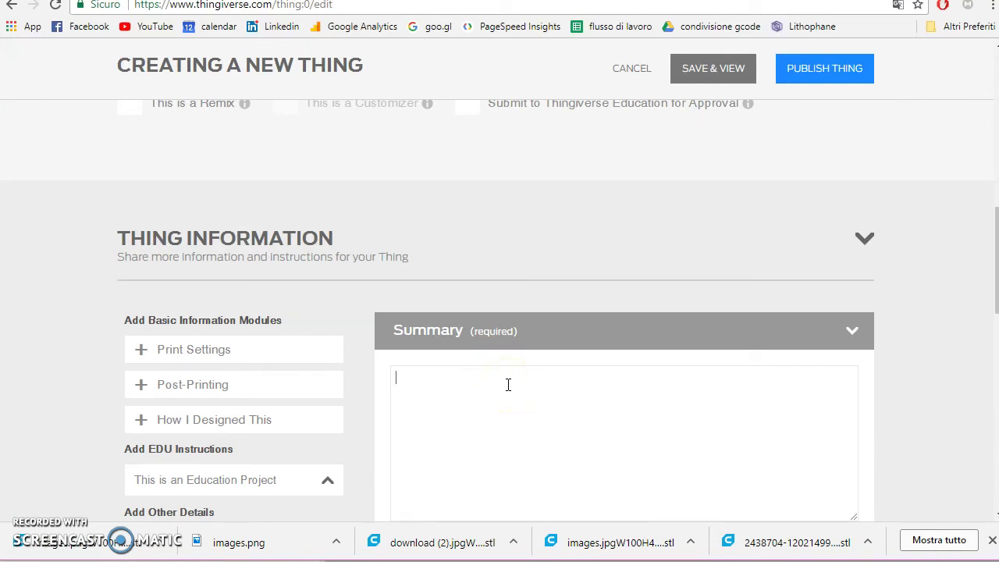
{"action": "left_click", "coordinate": [496, 382]}
{"action": "left_click", "coordinate": [468, 503]}
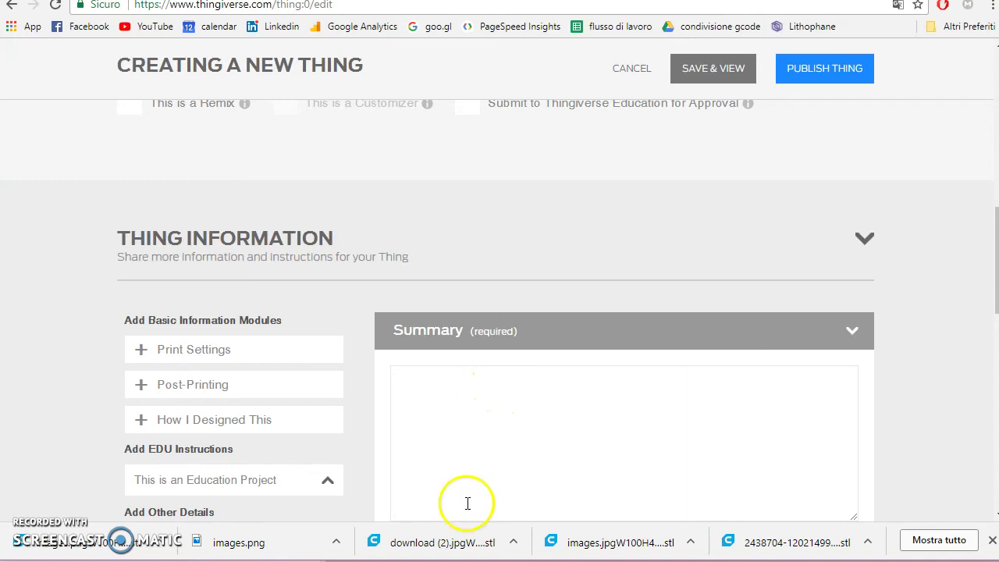
{"action": "left_click", "coordinate": [442, 468]}
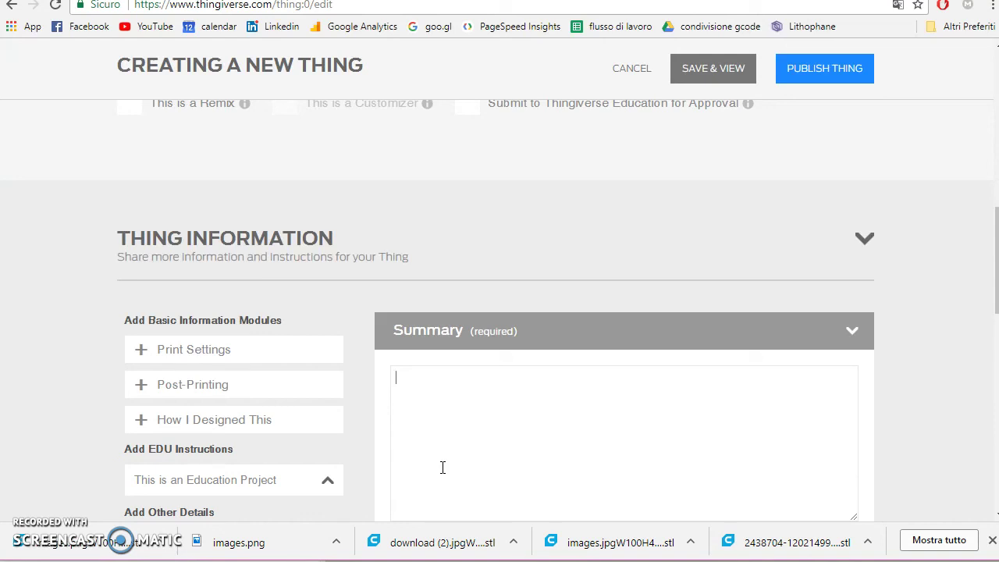
{"action": "type", "text": "Gioco per ragazzi. Riscopri il divertimento dei POG."}
{"action": "key", "text": "Return"}
{"action": "type", "text": "Un gioco che non costa niente e farà felice il tuo ragazzo."}
{"action": "key", "text": "Return"}
End the summary with the line "Presto molti altri." and, after a blank line, "Fatemi sapere cosa ne pensate!".
{"action": "type", "text": "Presto molti altri."}
{"action": "key", "text": "Return"}
{"action": "key", "text": "Return"}
{"action": "type", "text": "Fatemi sapere cosa ne pensate!"}
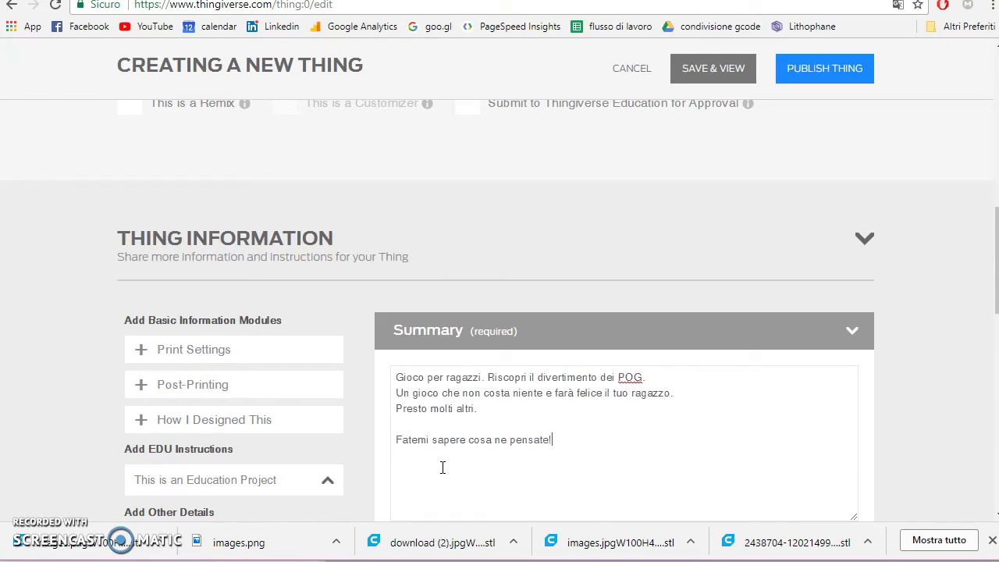
Examine the Tell Us More and Thing Apps sections of the form, including the choices for sharing in groups.
{"action": "scroll", "coordinate": [649, 464], "scroll_direction": "down", "scroll_amount": 3}
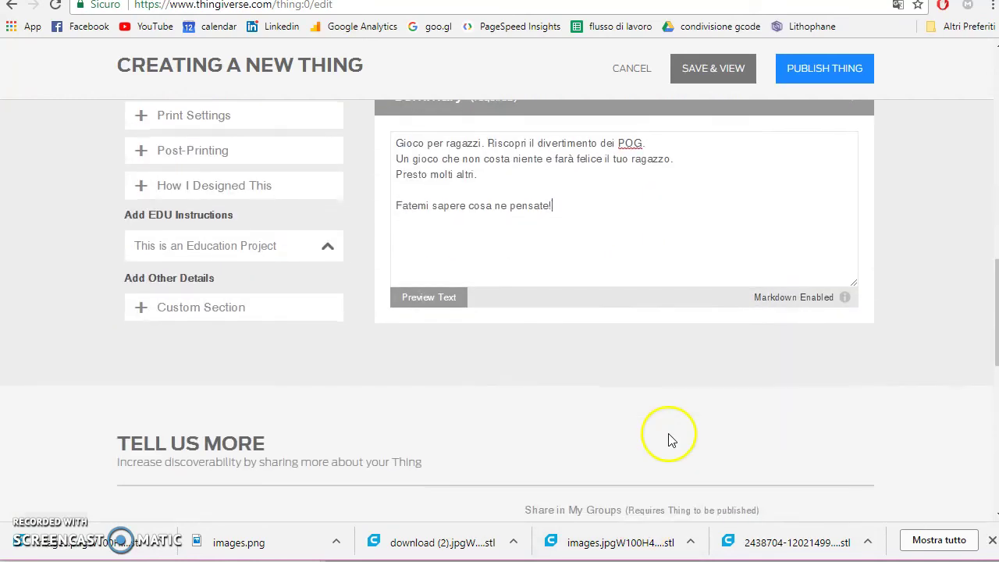
{"action": "scroll", "coordinate": [546, 390], "scroll_direction": "down", "scroll_amount": 3}
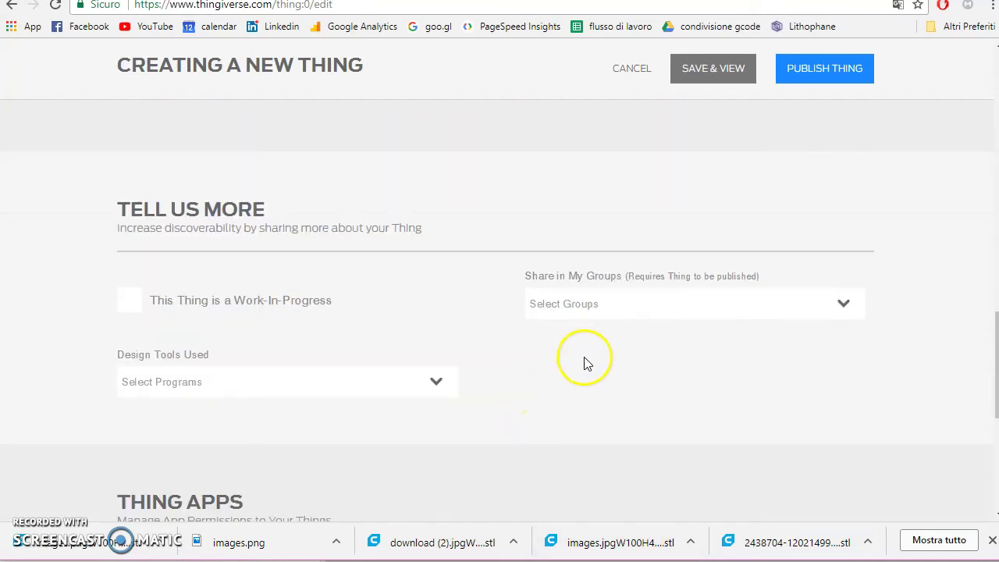
{"action": "scroll", "coordinate": [435, 355], "scroll_direction": "down", "scroll_amount": 5}
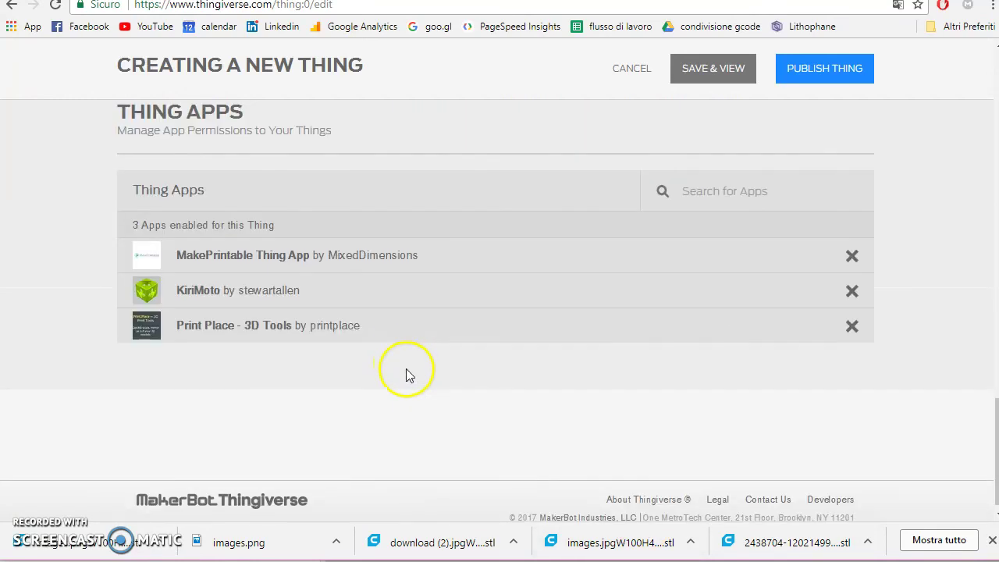
{"action": "scroll", "coordinate": [394, 390], "scroll_direction": "down", "scroll_amount": 1}
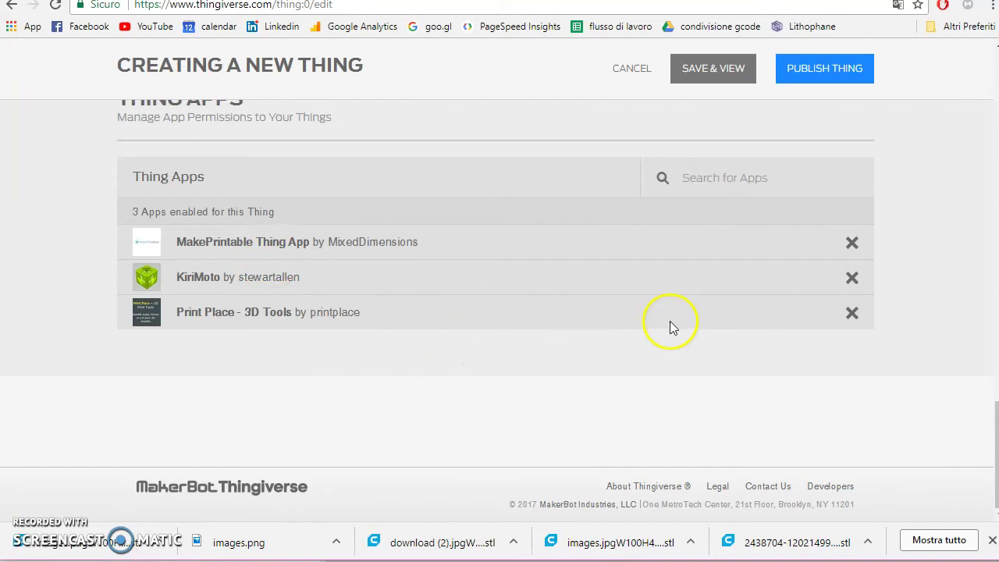
{"action": "scroll", "coordinate": [401, 362], "scroll_direction": "up", "scroll_amount": 2}
{"action": "scroll", "coordinate": [290, 330], "scroll_direction": "down", "scroll_amount": 1}
{"action": "scroll", "coordinate": [285, 334], "scroll_direction": "up", "scroll_amount": 2}
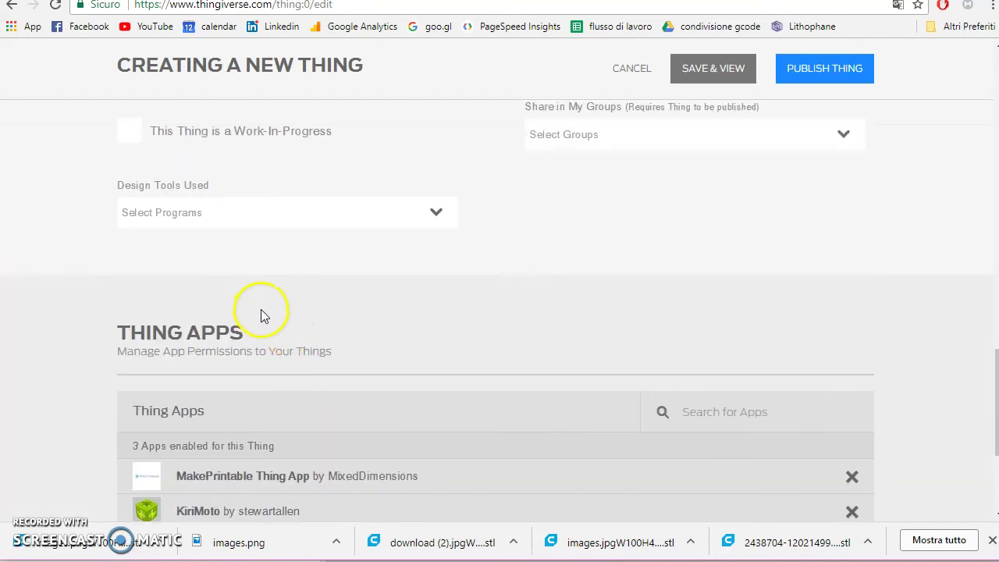
{"action": "scroll", "coordinate": [245, 281], "scroll_direction": "up", "scroll_amount": 2}
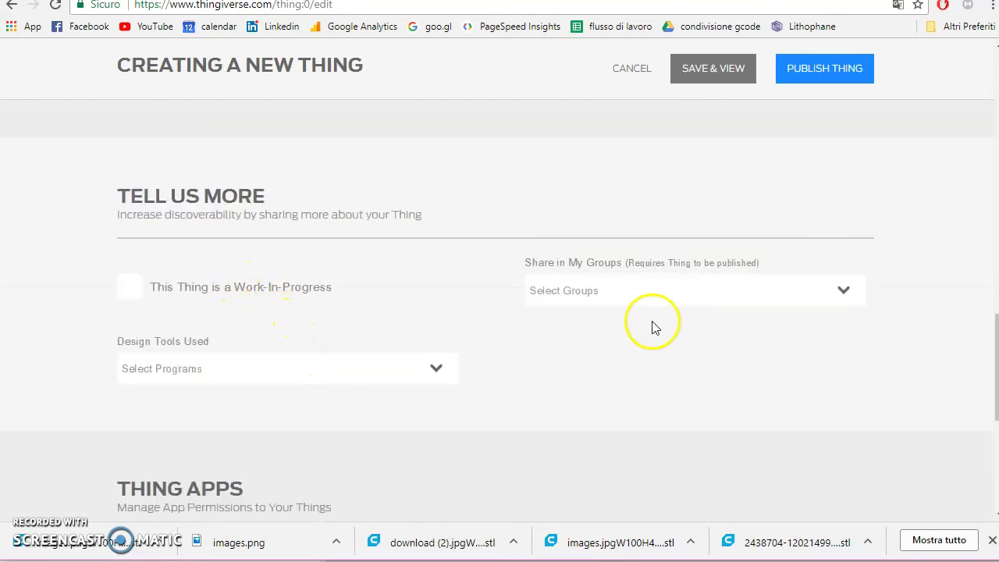
{"action": "left_click", "coordinate": [579, 303]}
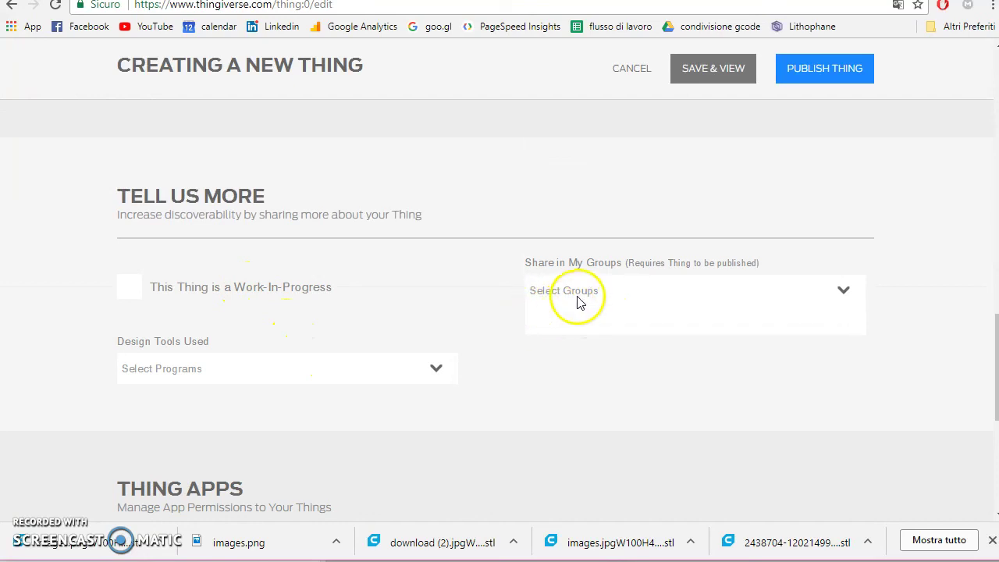
{"action": "left_click", "coordinate": [591, 378]}
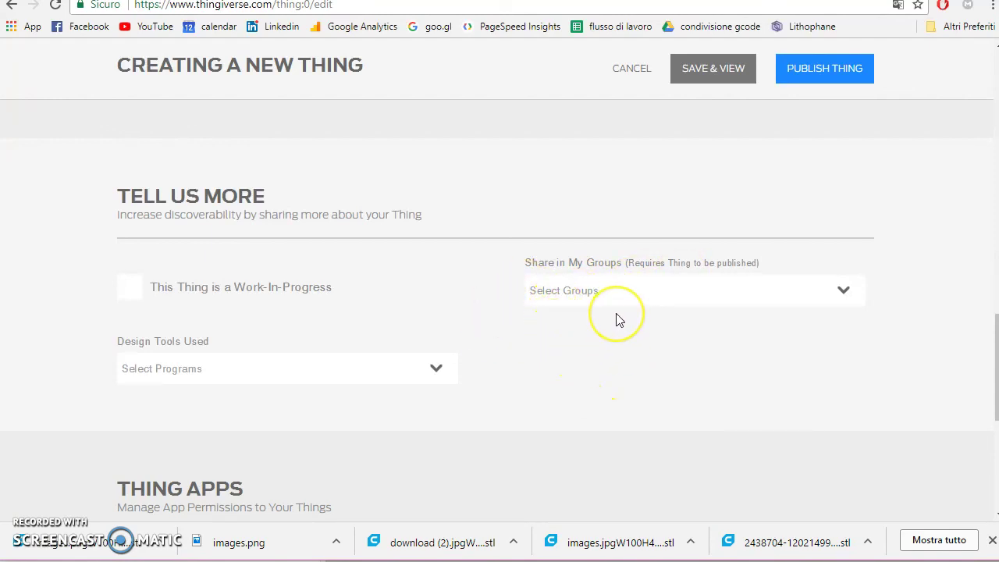
Add Sketchup as the design tool used for the thing.
{"action": "left_click", "coordinate": [225, 370]}
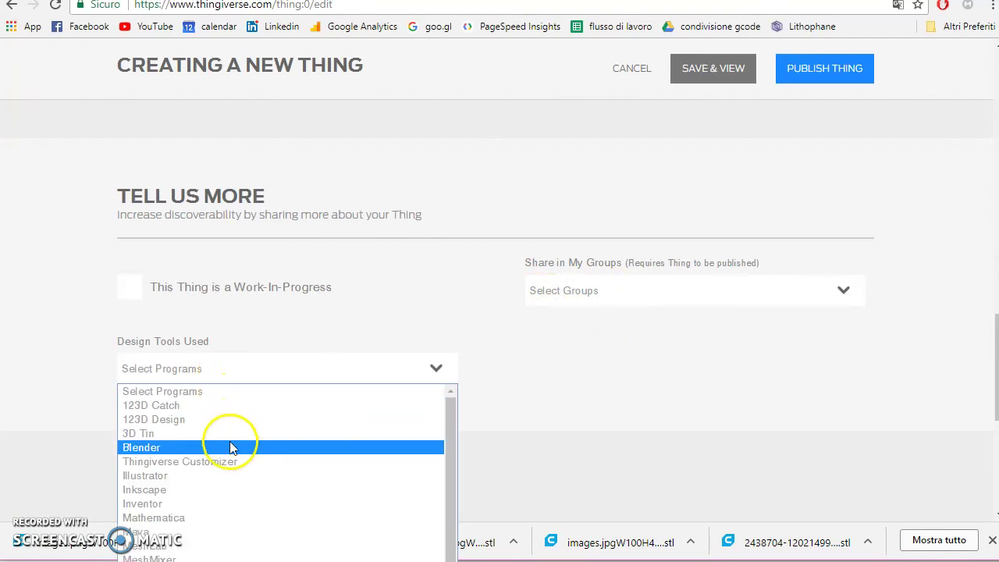
{"action": "key", "text": "s"}
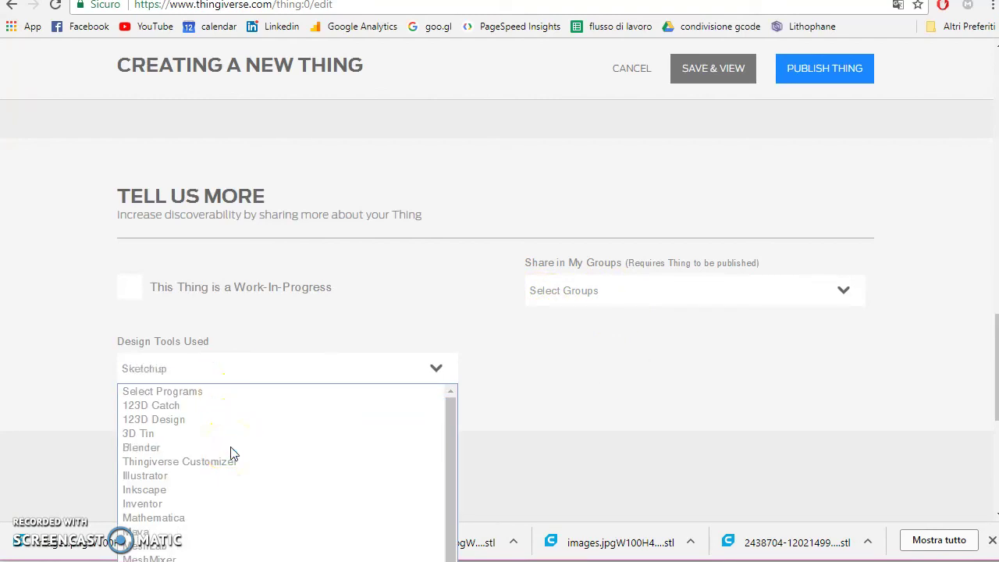
{"action": "key", "text": "Return"}
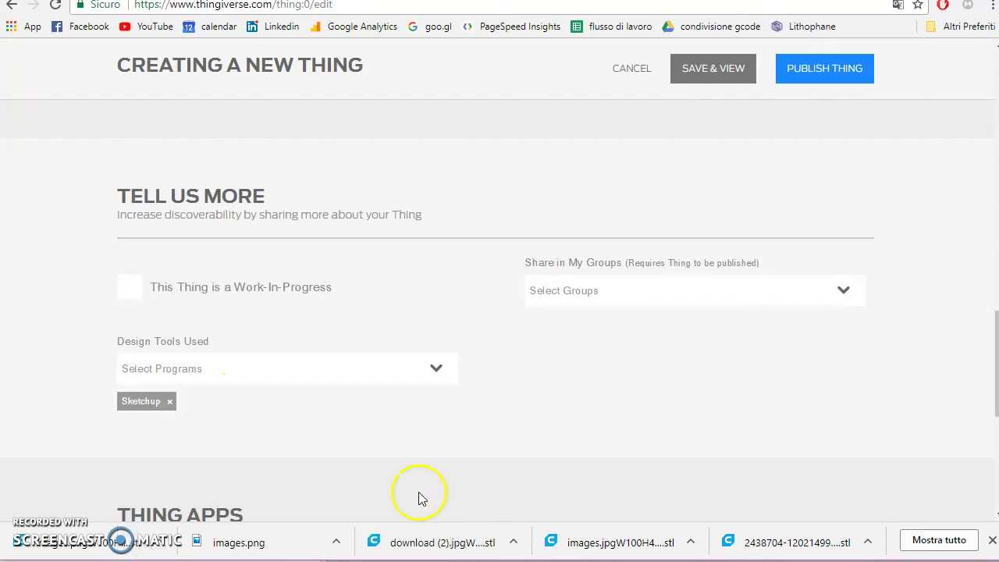
Check the remaining form sections once more and publish the thing "POG Games Owl - #1".
{"action": "scroll", "coordinate": [524, 411], "scroll_direction": "down", "scroll_amount": 6}
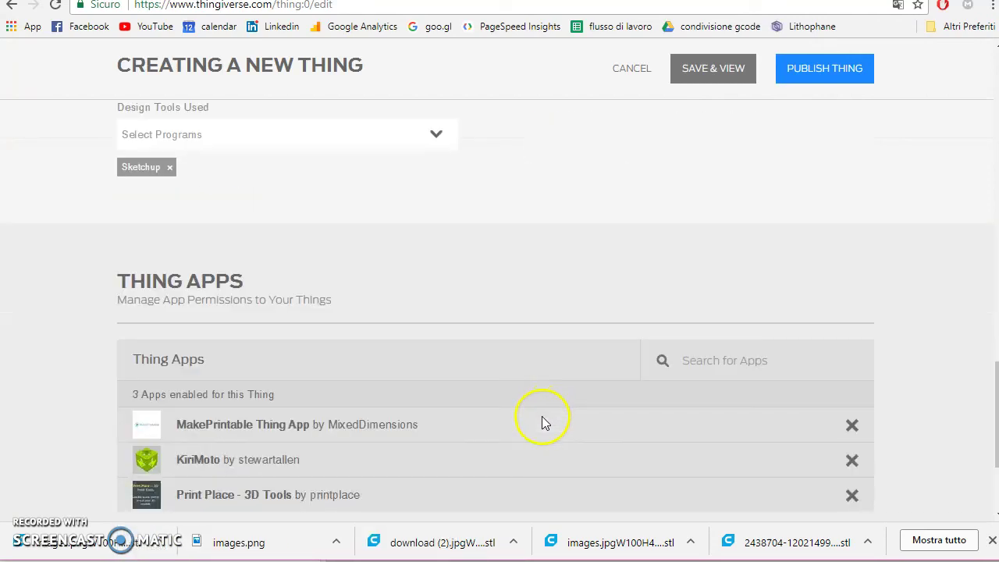
{"action": "scroll", "coordinate": [810, 372], "scroll_direction": "up", "scroll_amount": 12}
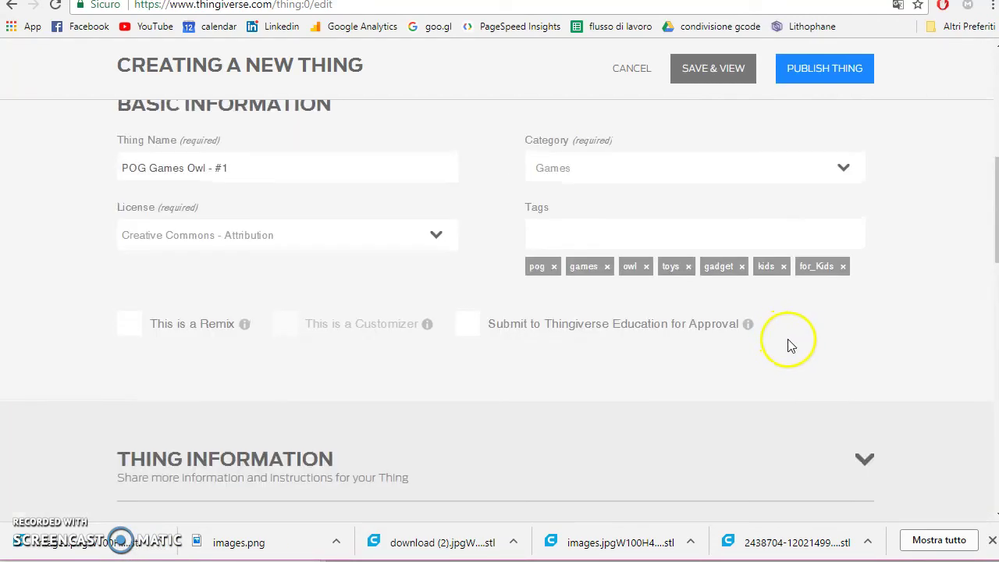
{"action": "scroll", "coordinate": [798, 271], "scroll_direction": "up", "scroll_amount": 7}
{"action": "left_click", "coordinate": [816, 140]}
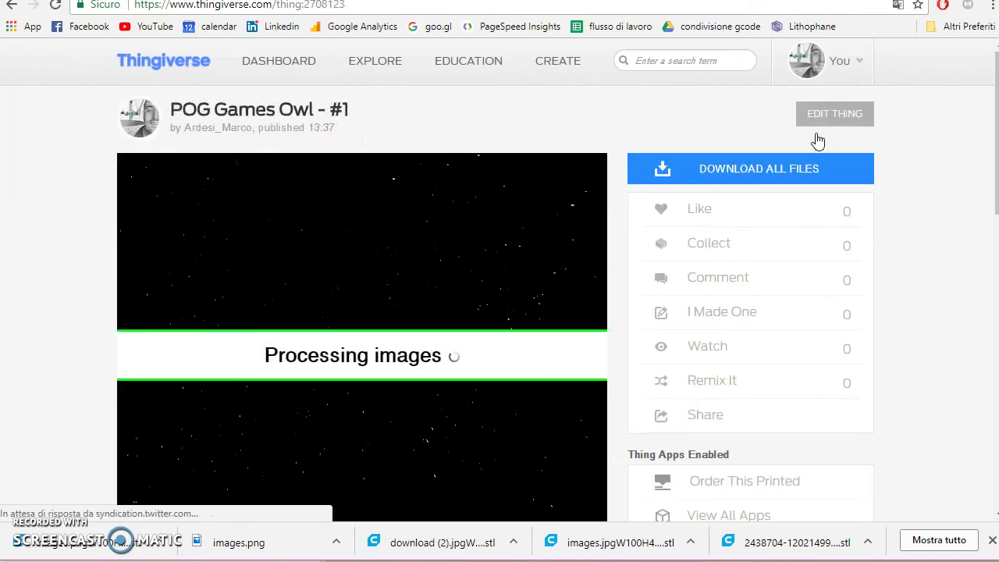
{"action": "left_click", "coordinate": [849, 177]}
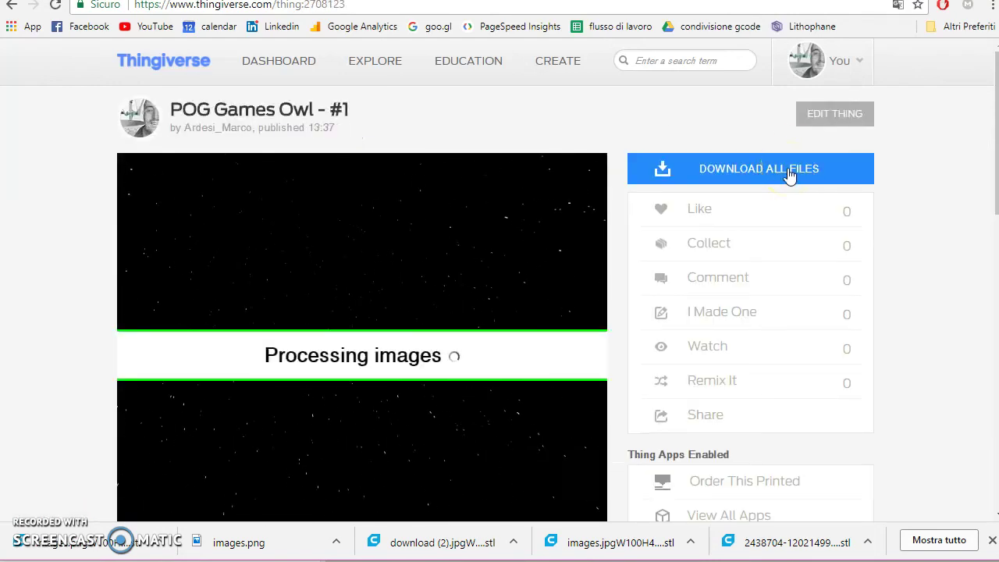